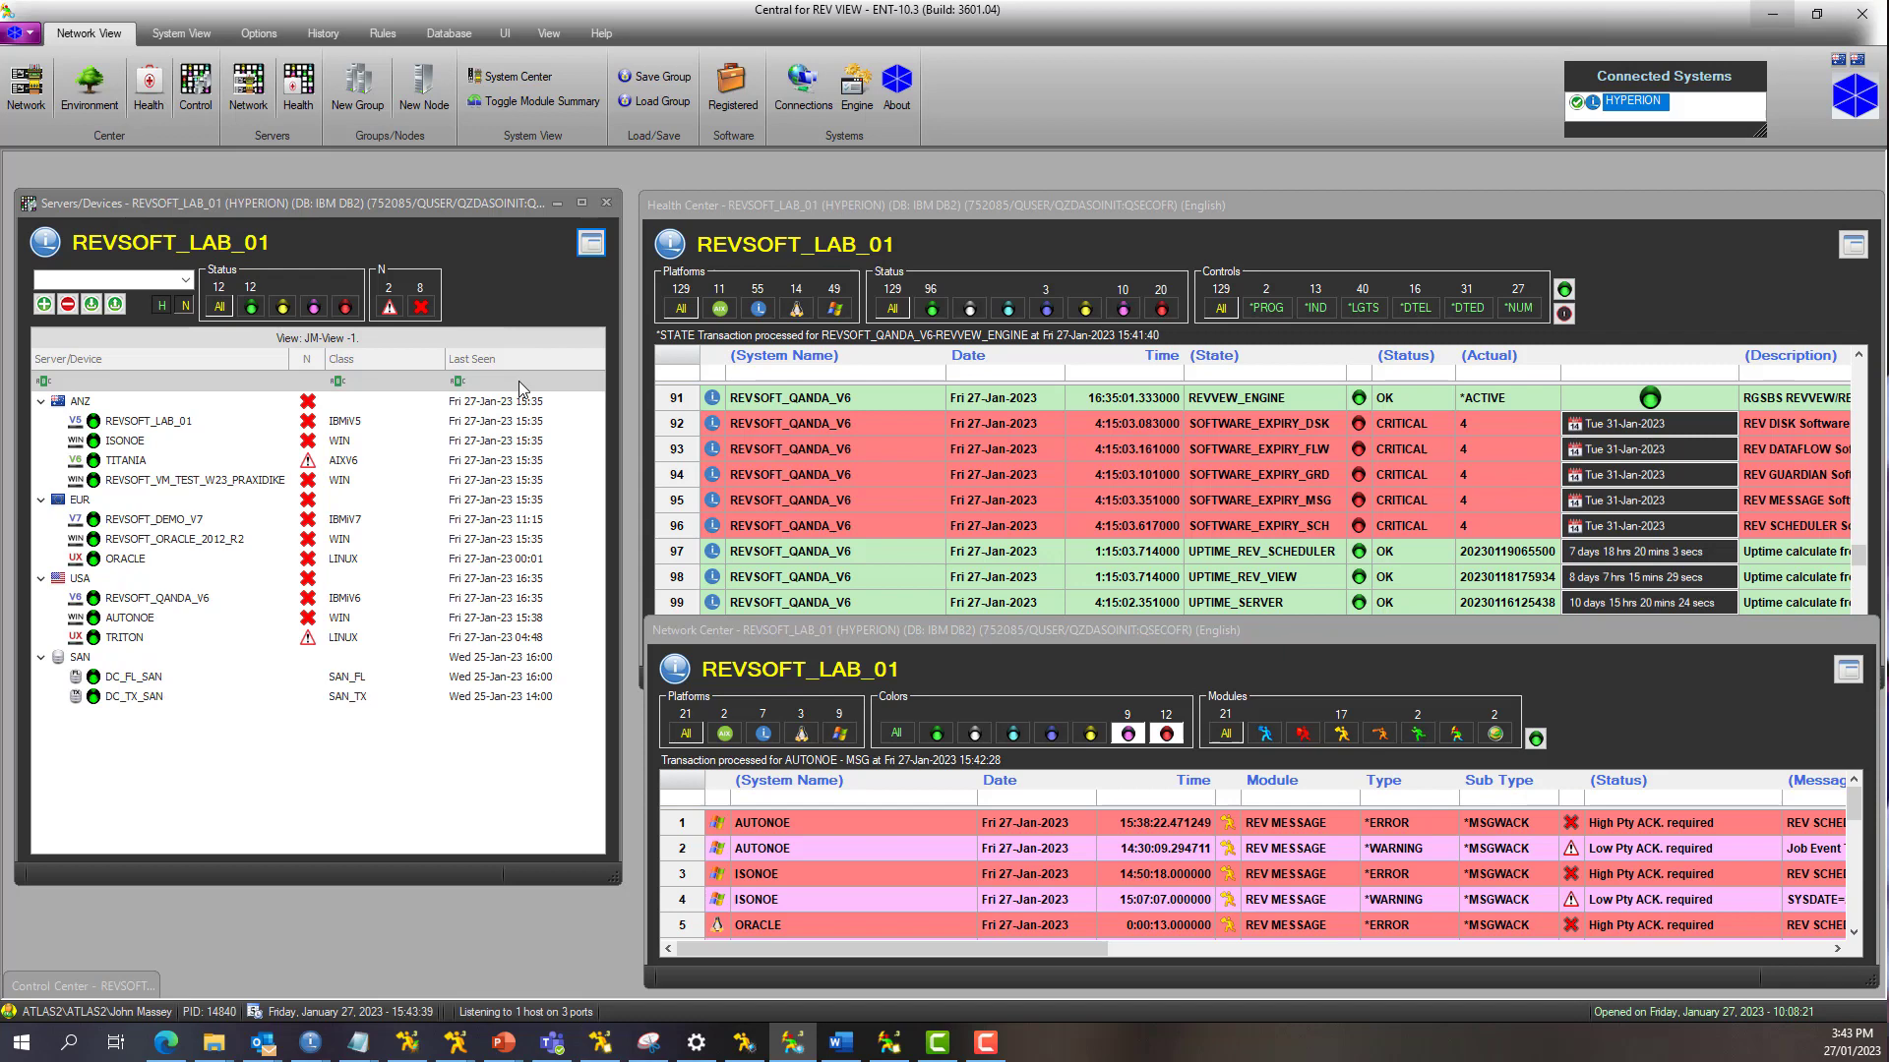
Collapse the ANZ, EUR, USA and SAN groups in the Servers/Devices tree, and expand all four again
click(41, 404)
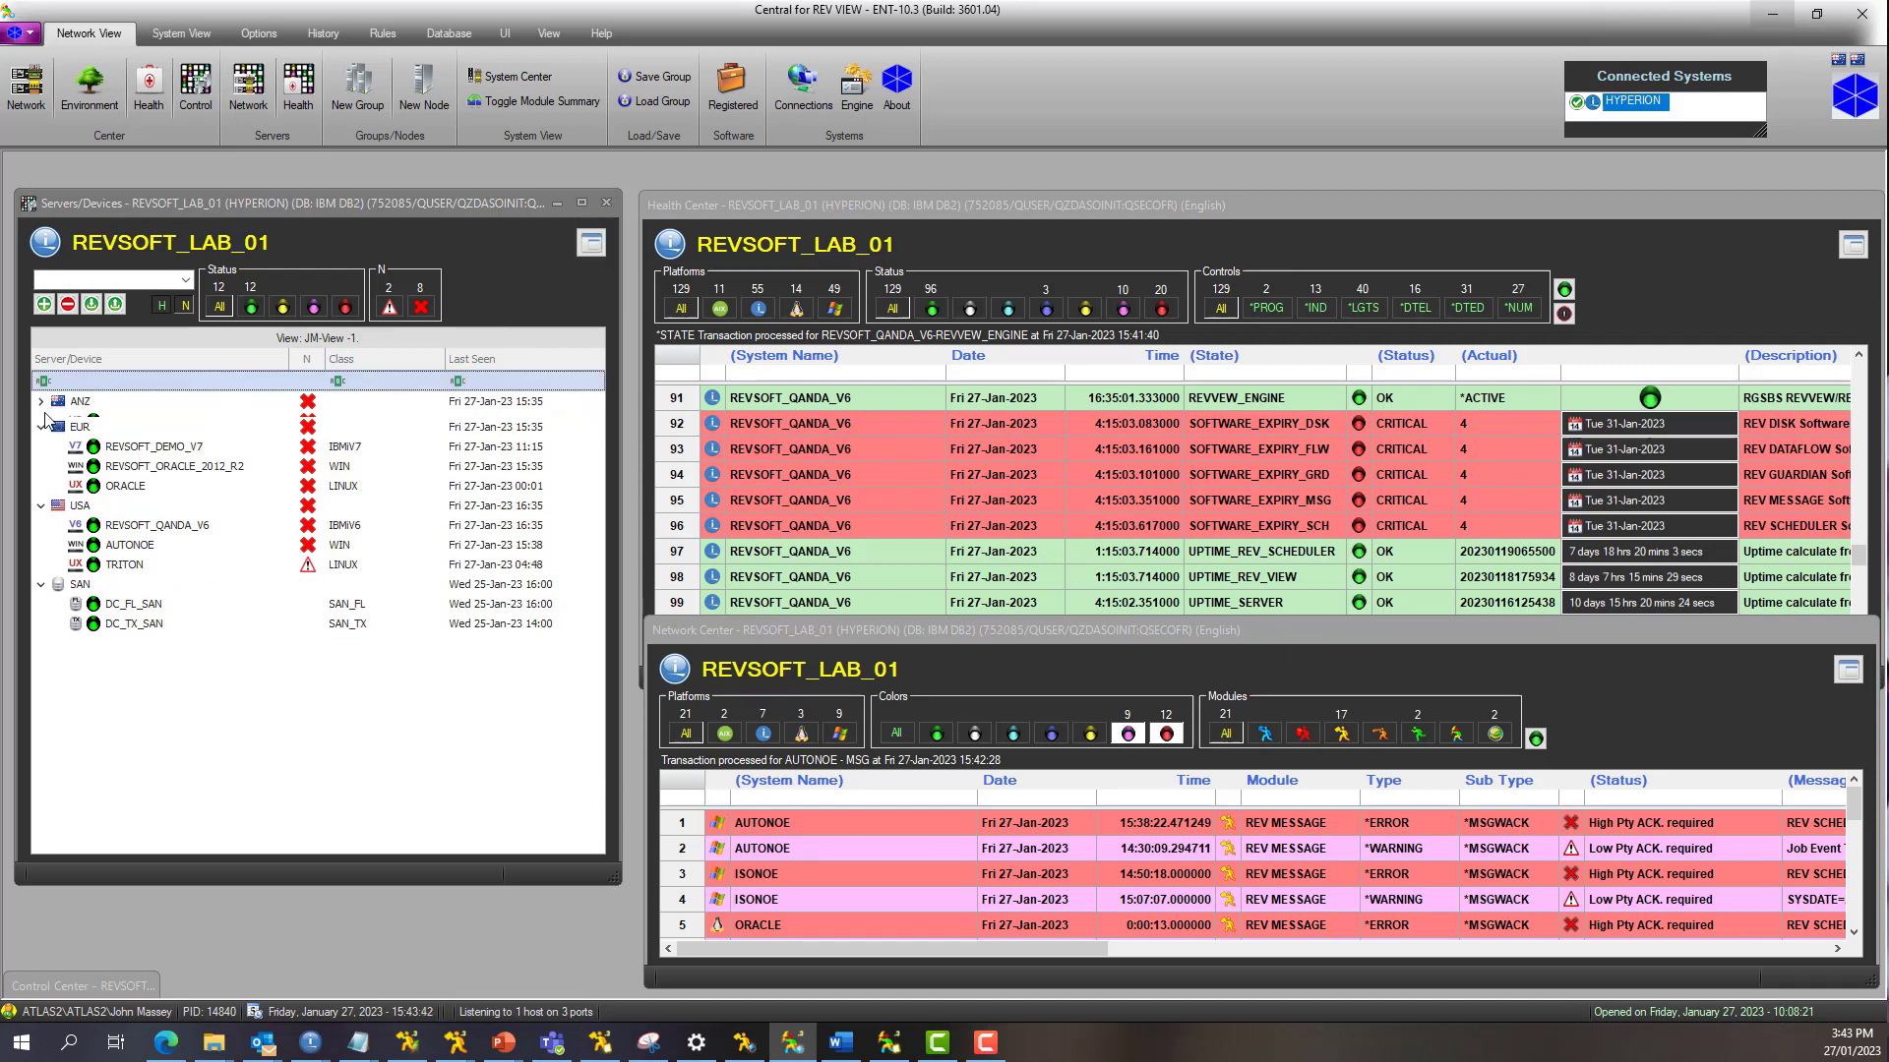
click(42, 422)
click(43, 442)
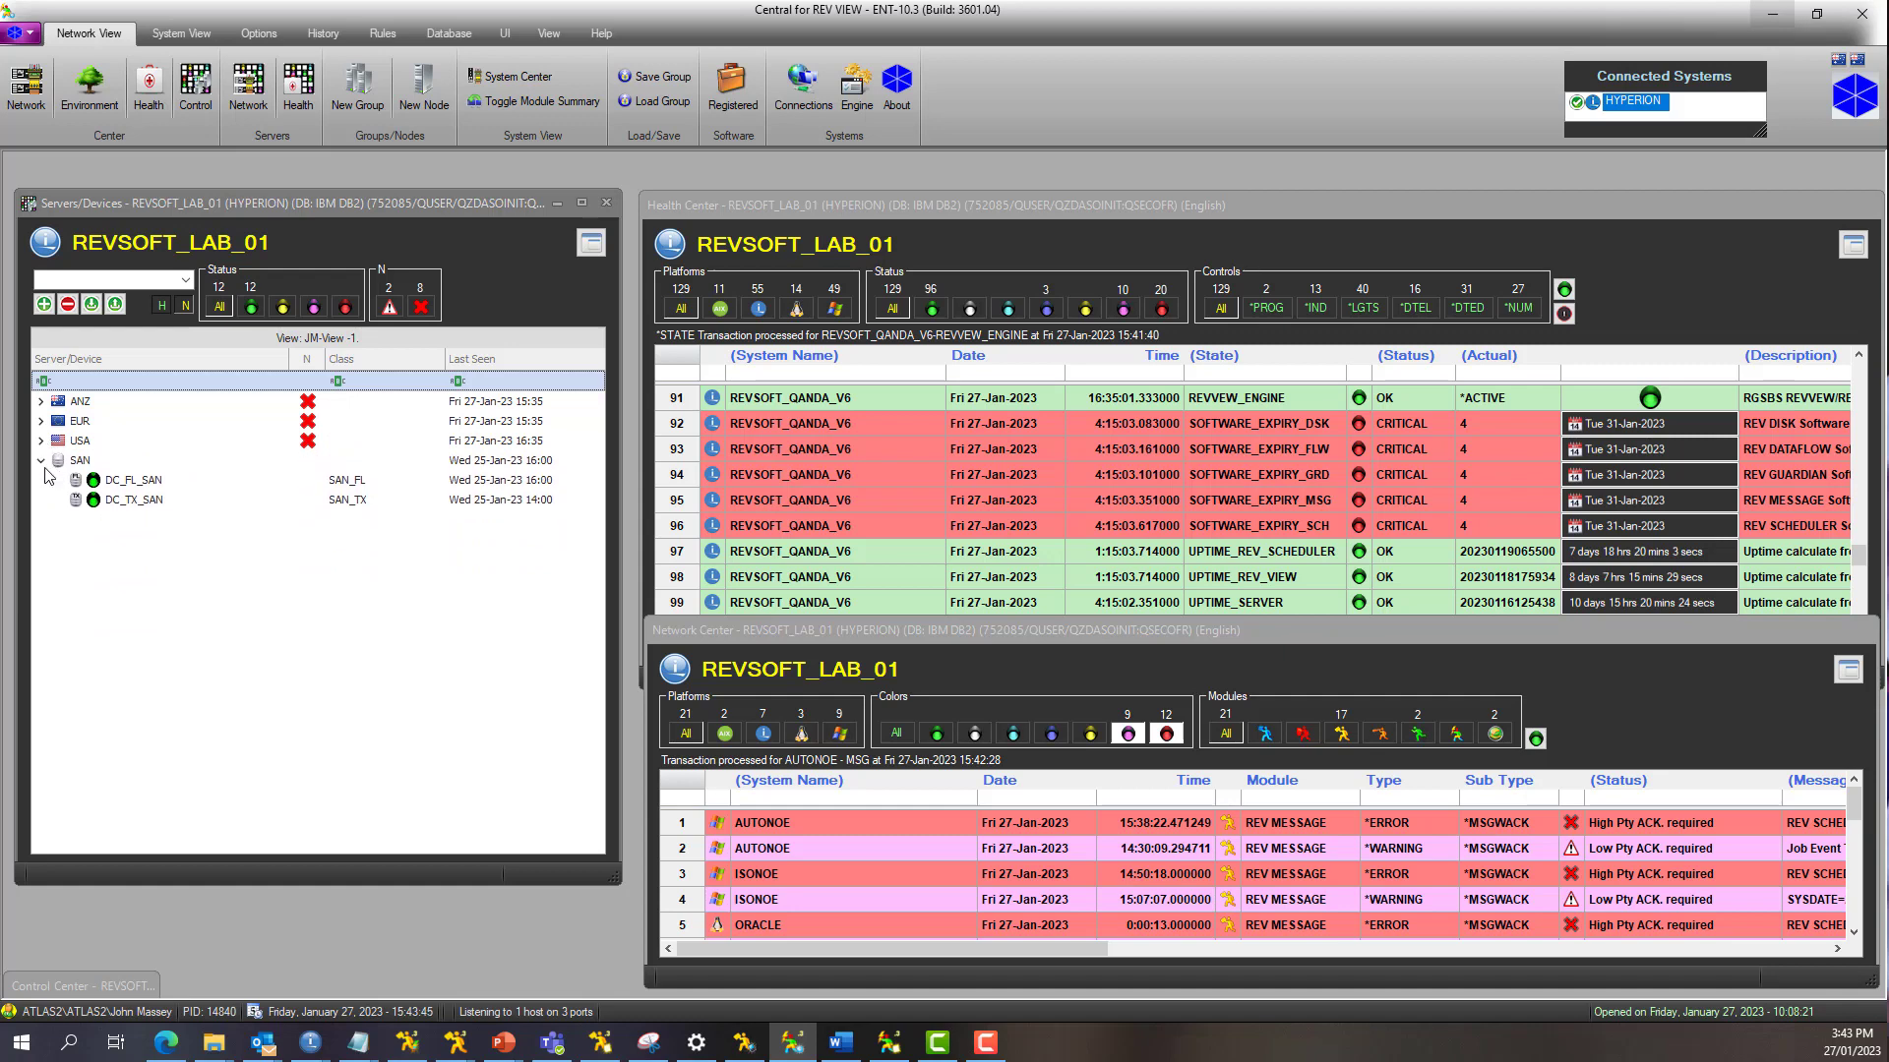
click(41, 461)
click(41, 461)
click(41, 442)
click(42, 421)
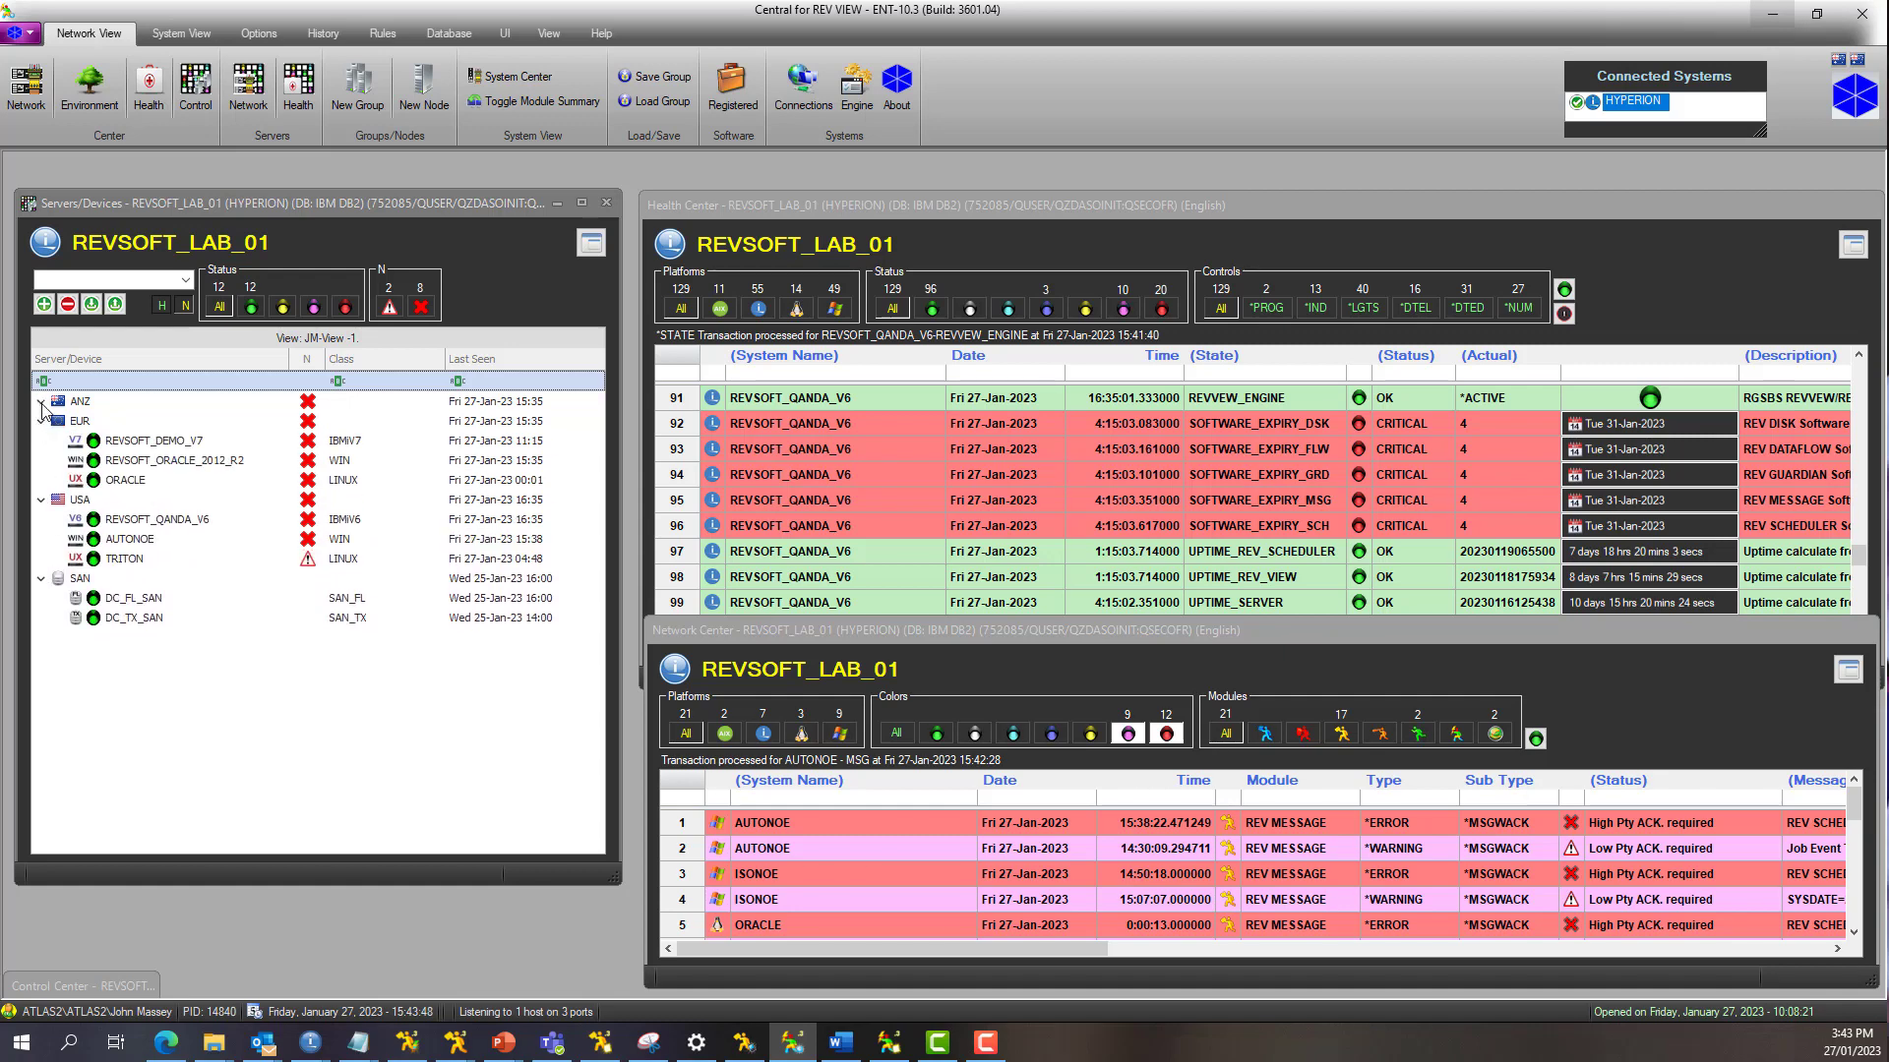
click(40, 401)
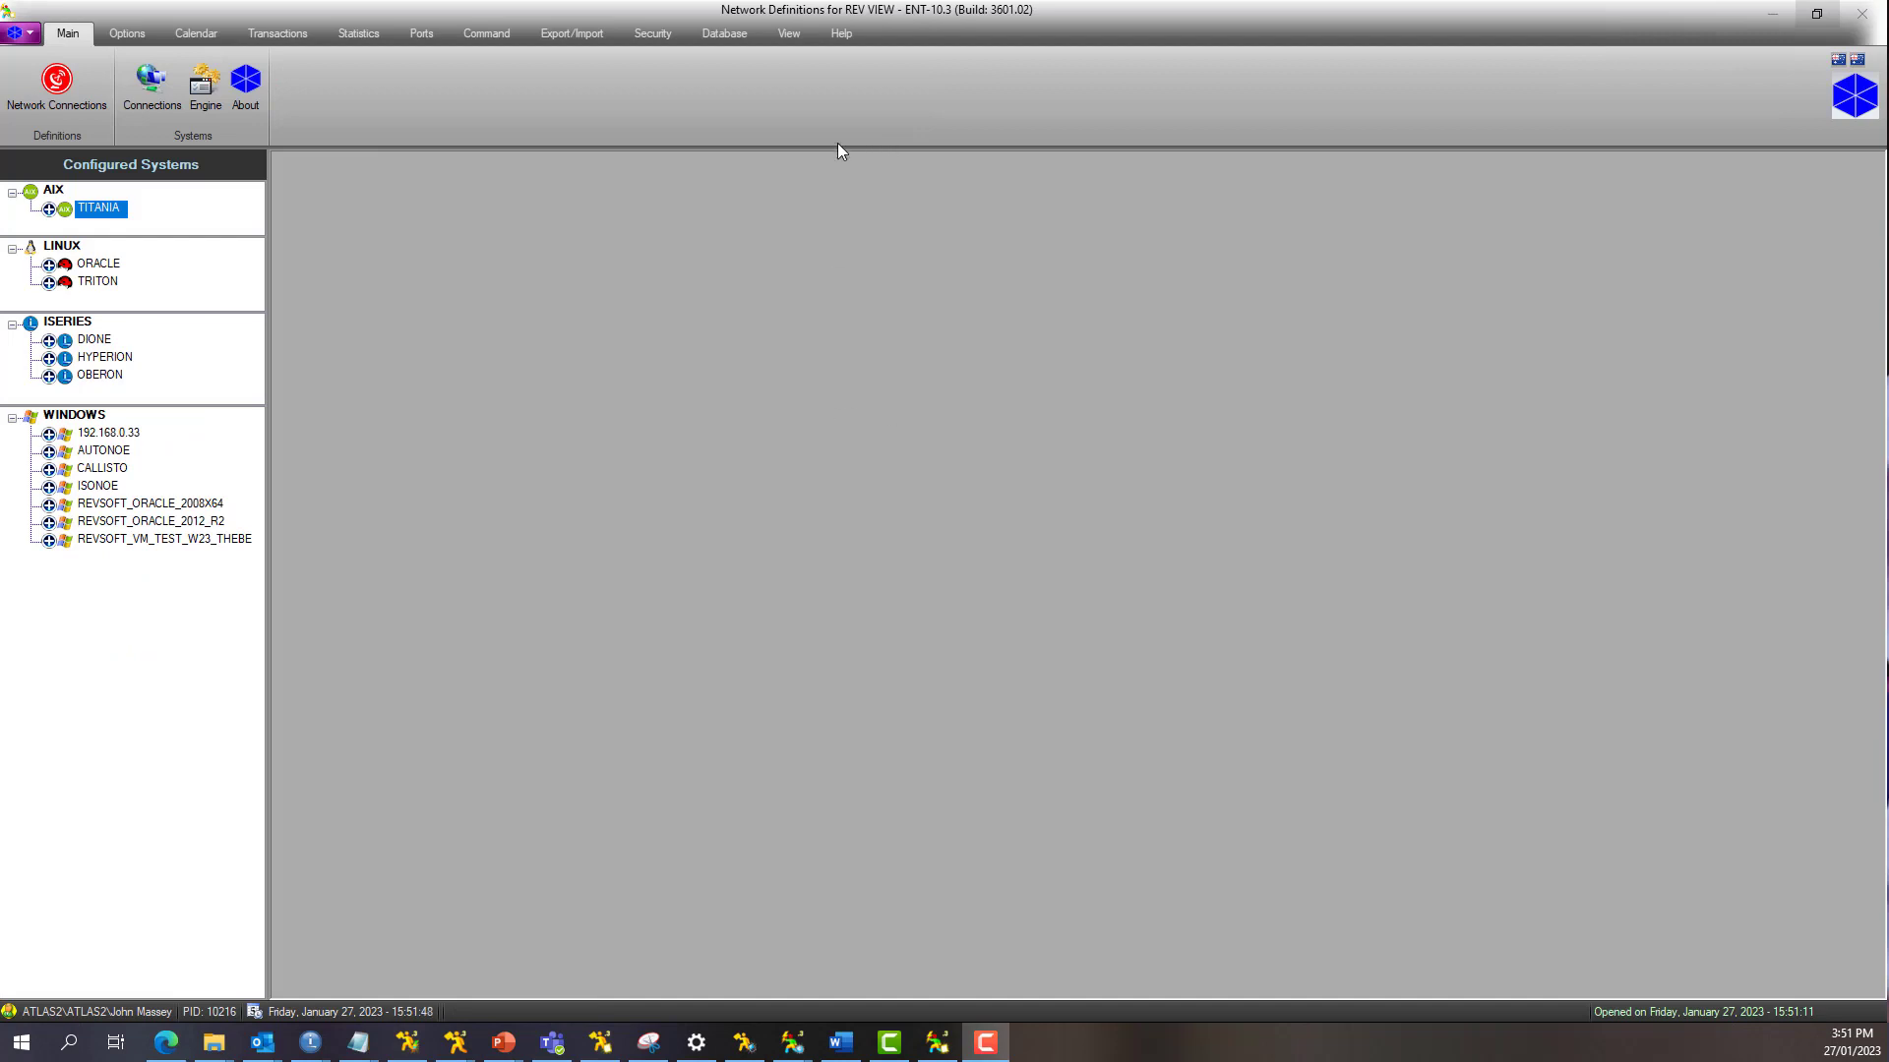
Connect to the HYPERION system and show the Connected Systems list instead of Configured Systems, placing it clear of the work area
click(106, 357)
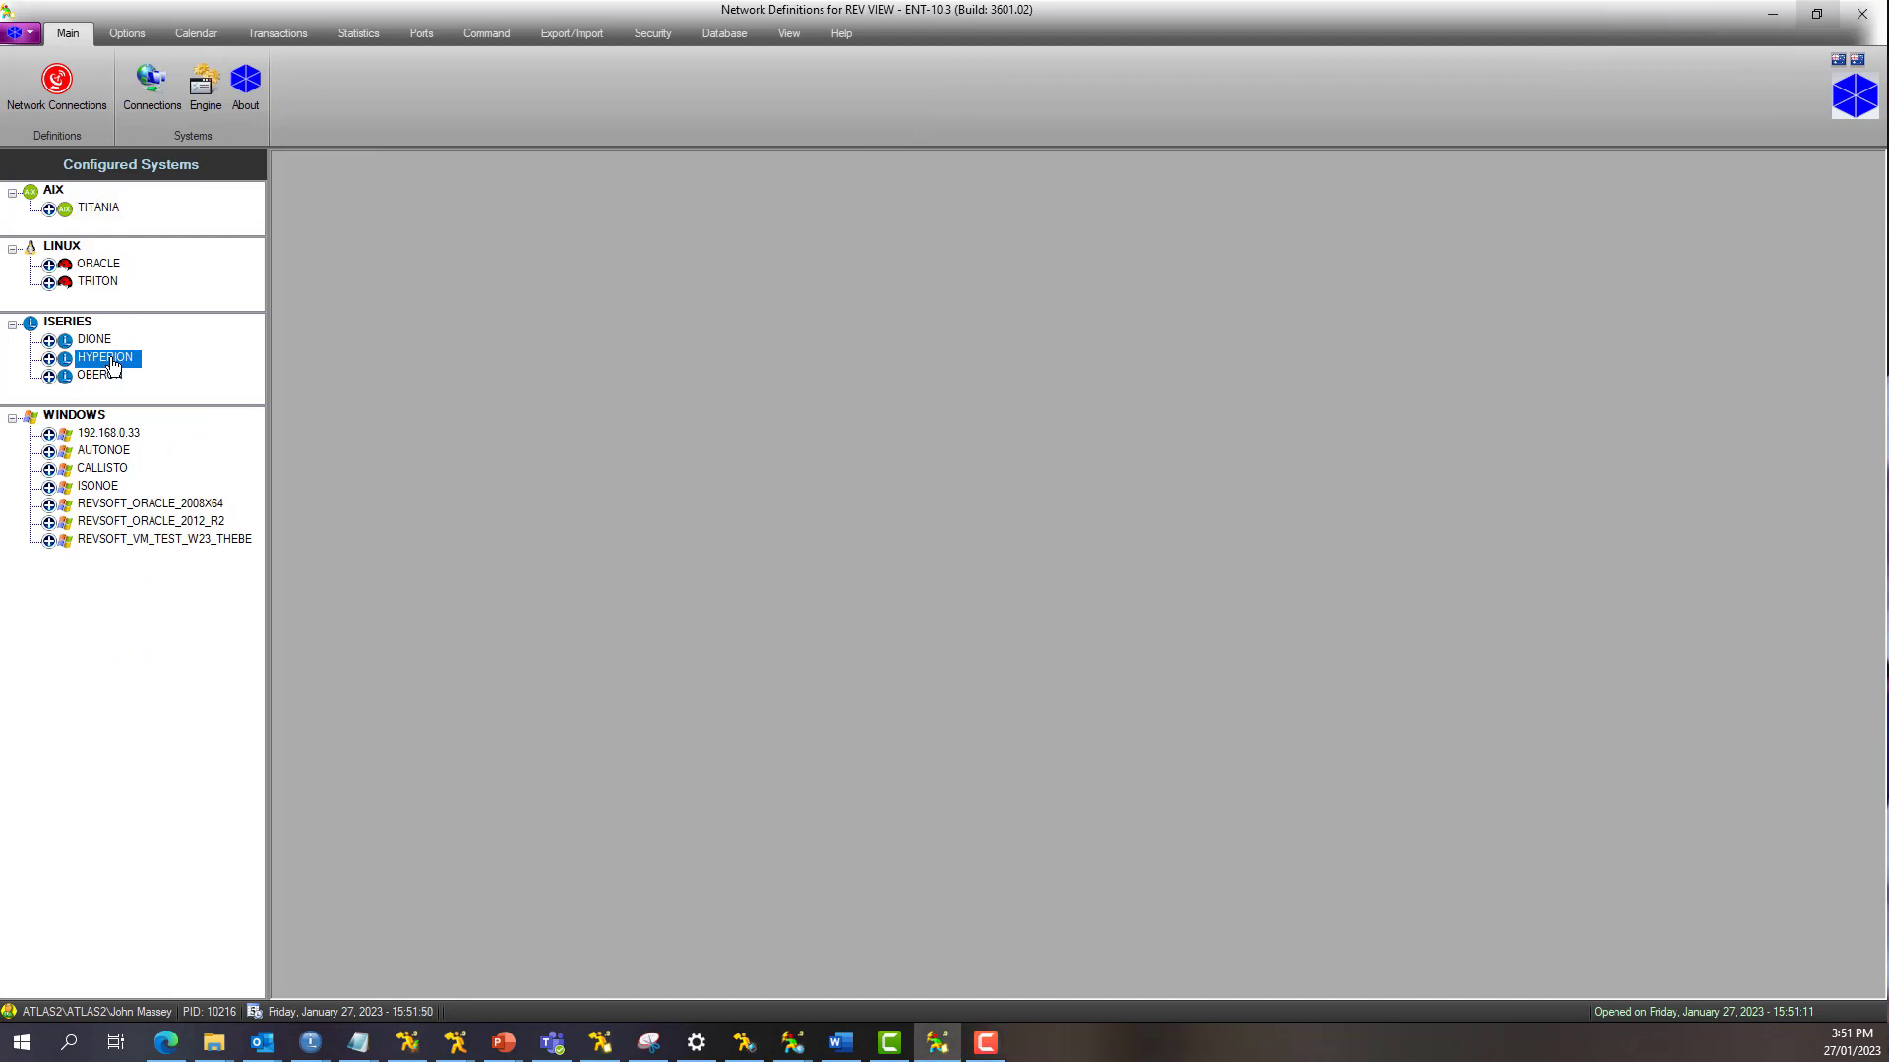
click(792, 38)
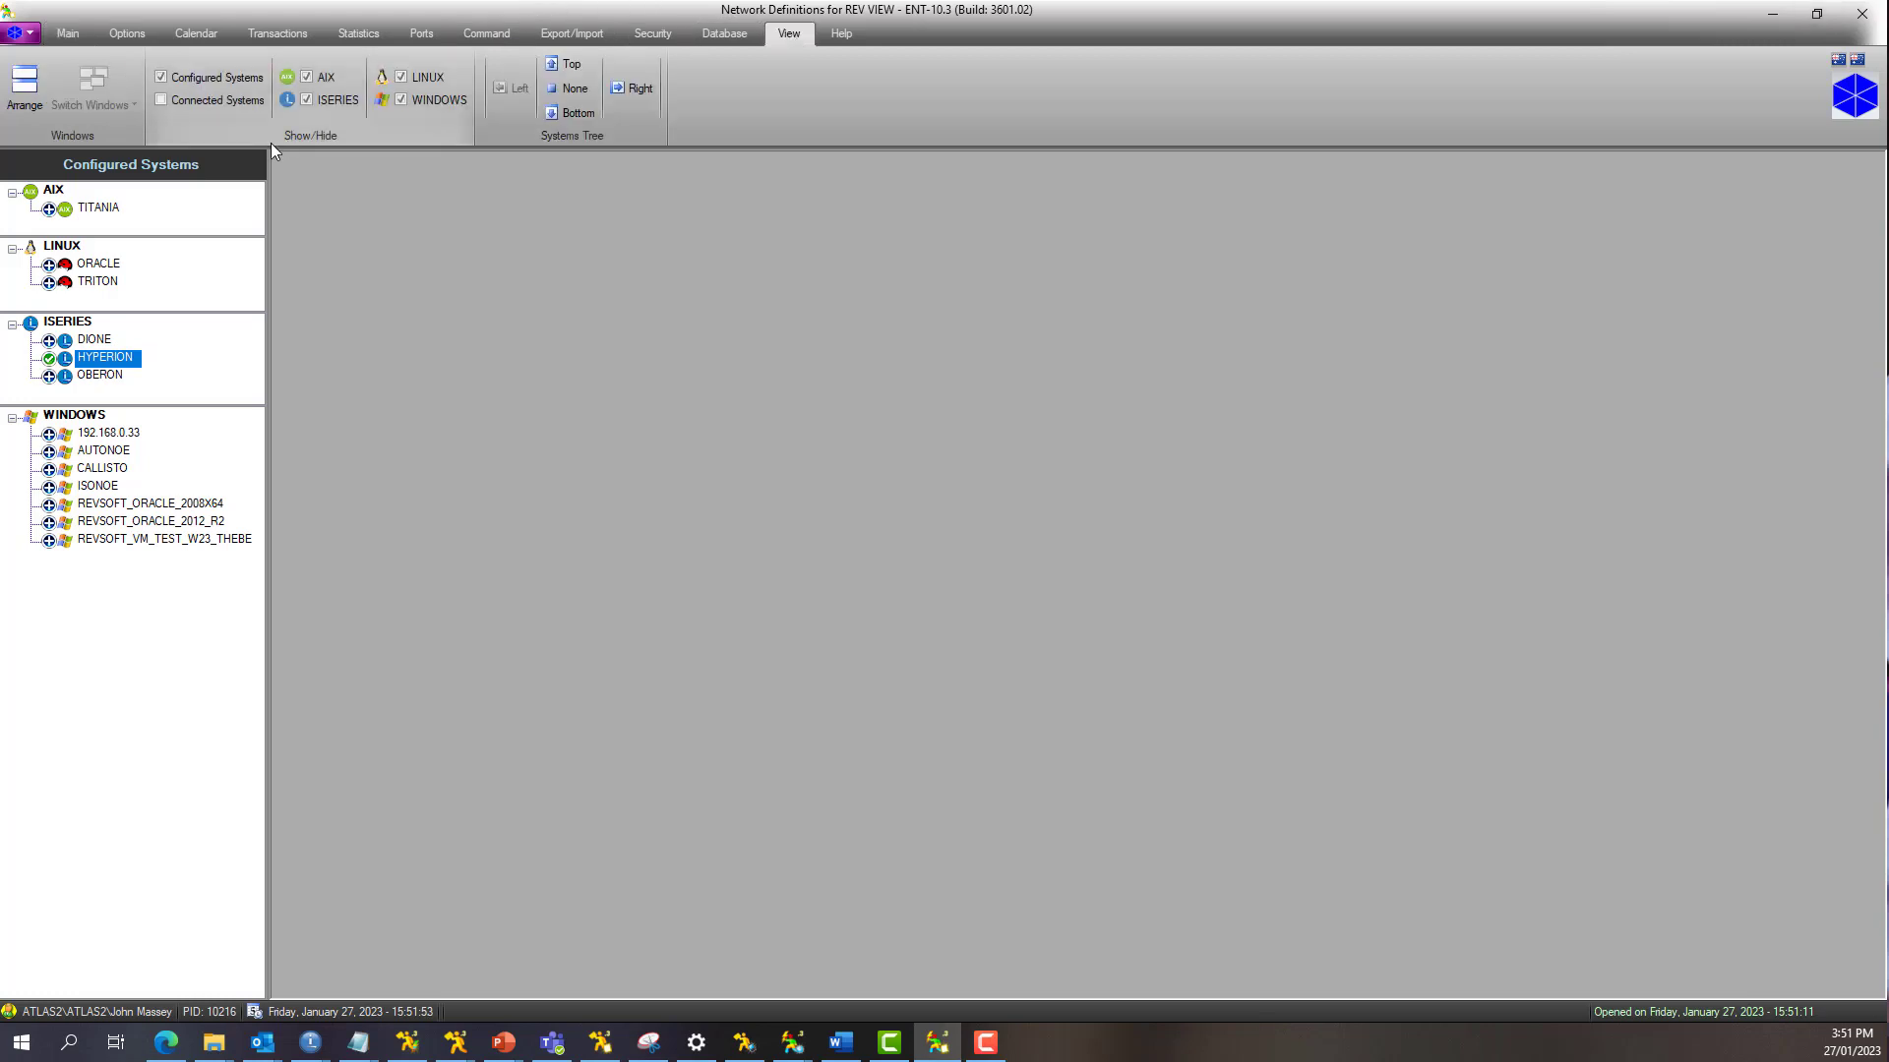
click(162, 100)
click(161, 77)
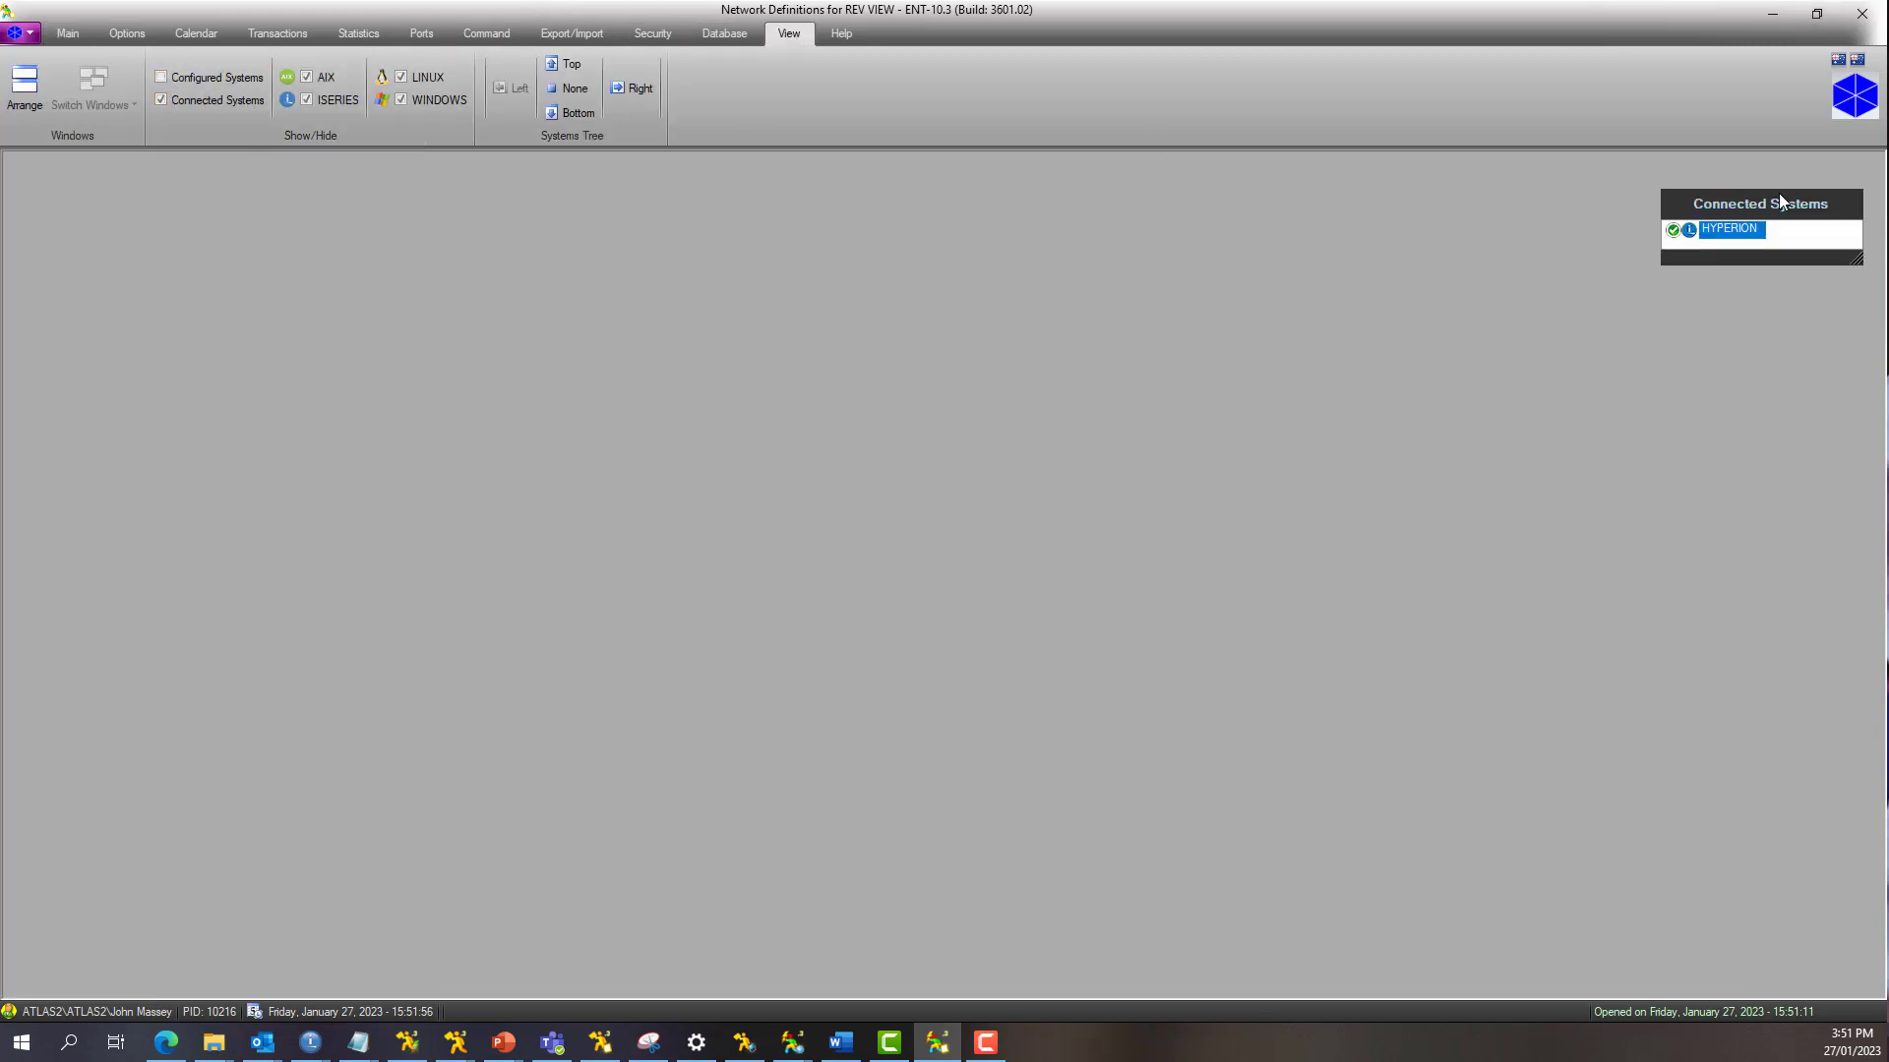
drag(1781, 202, 1687, 75)
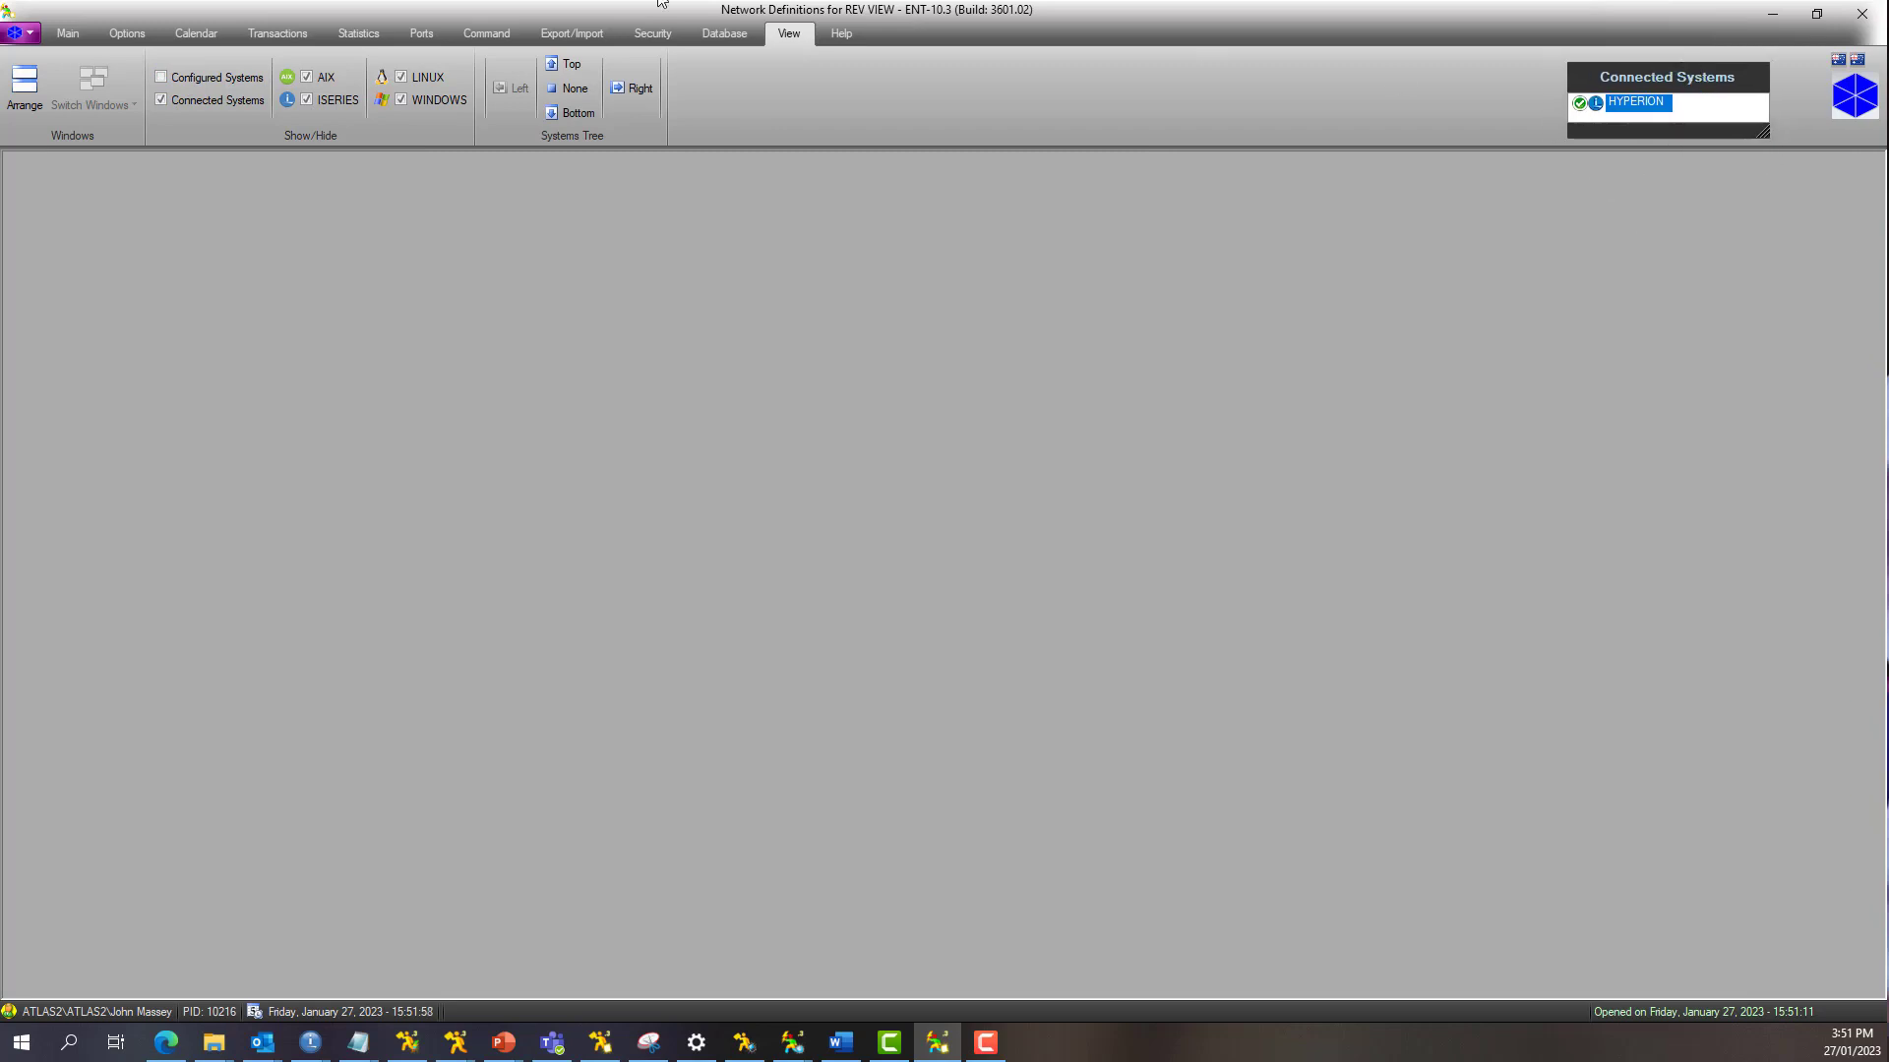
Open the Dashboard Groups list and enlarge its window to show every group
click(127, 34)
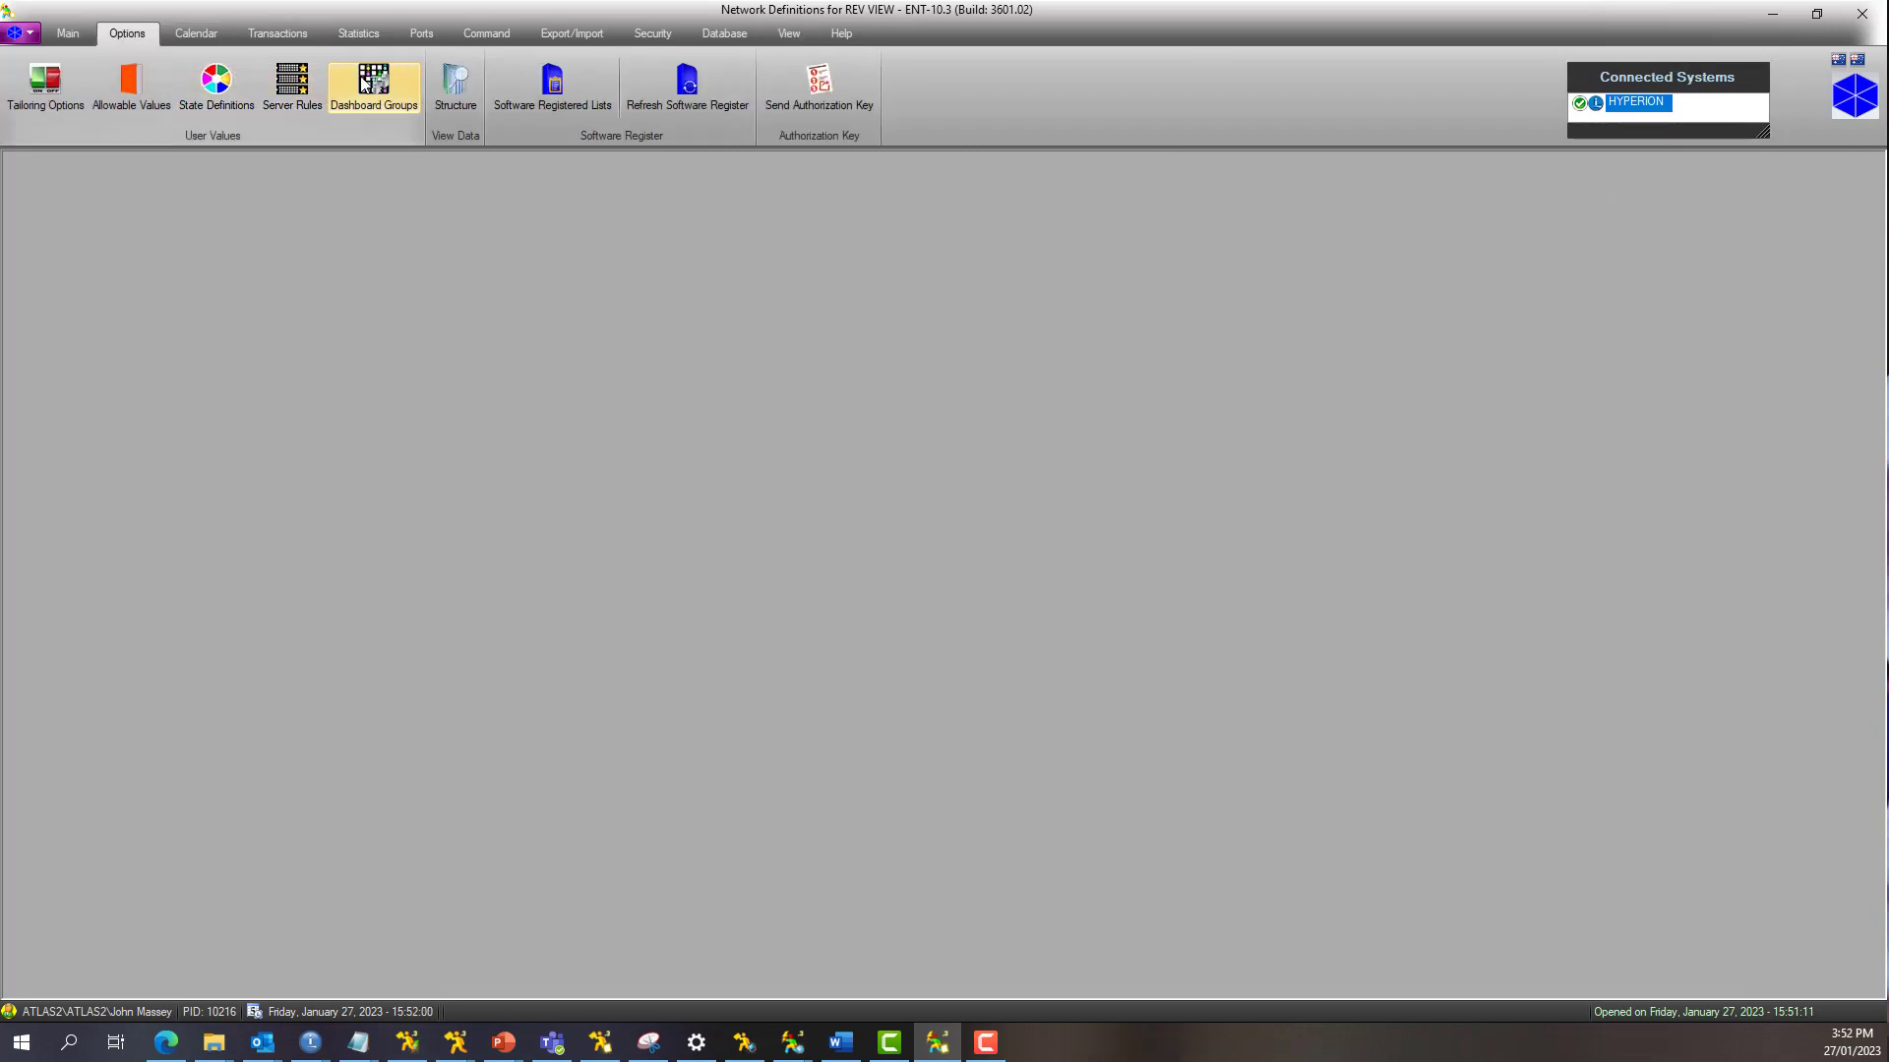
click(390, 83)
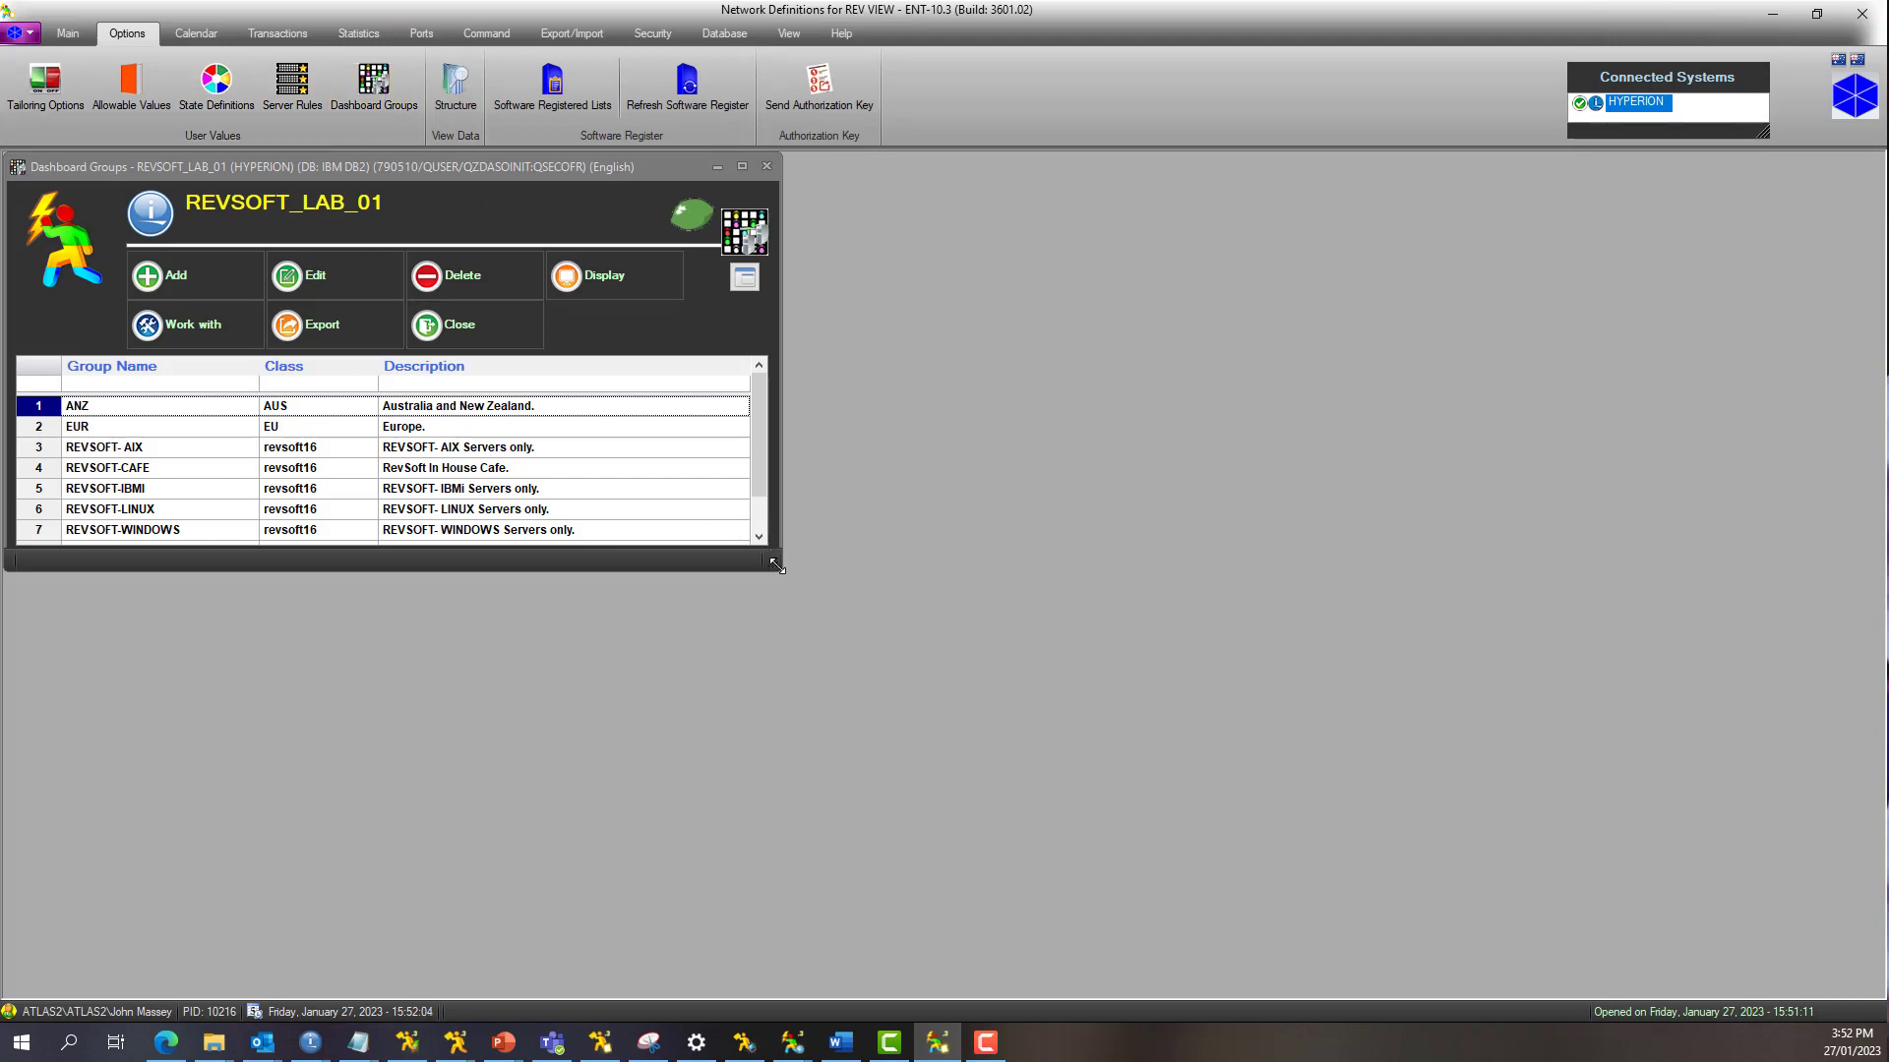
drag(777, 567, 784, 617)
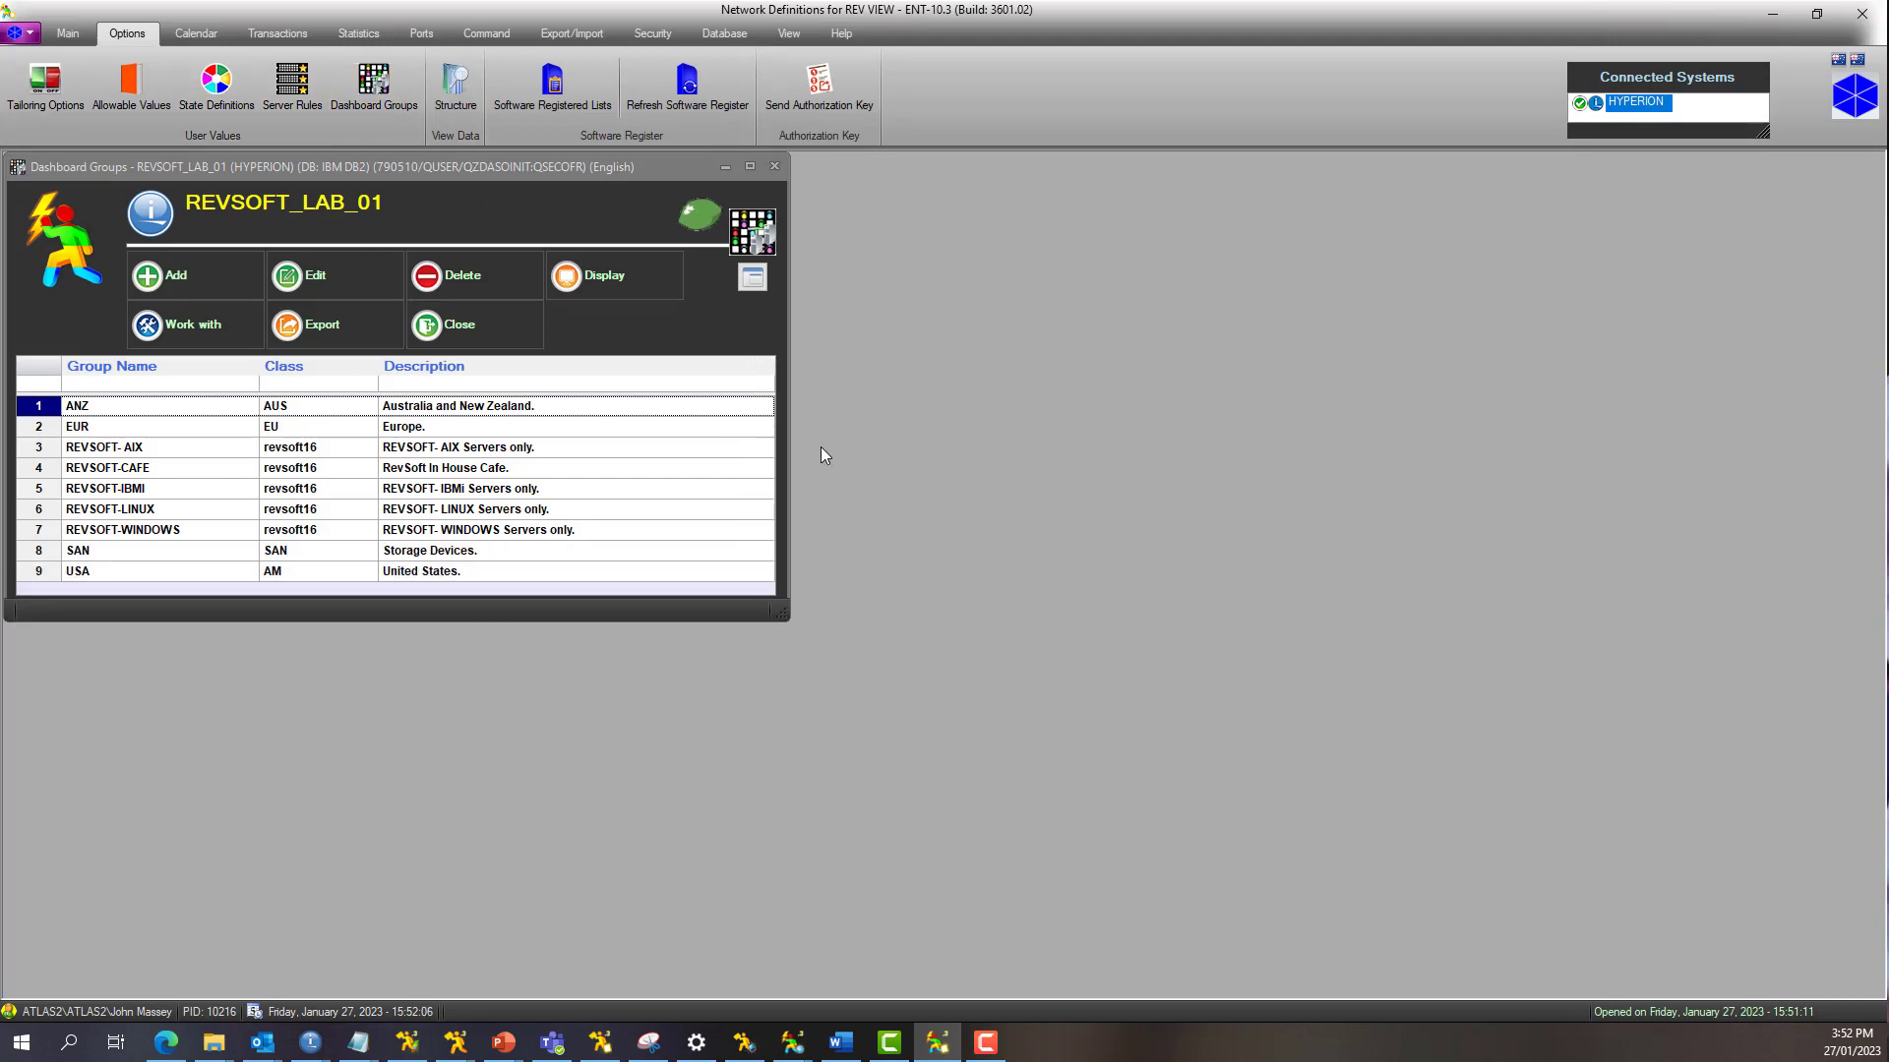
Open the ANZ group's definition and its device list, and arrange both windows alongside the Servers/Devices view for comparison
double_click(191, 410)
drag(338, 204, 1099, 178)
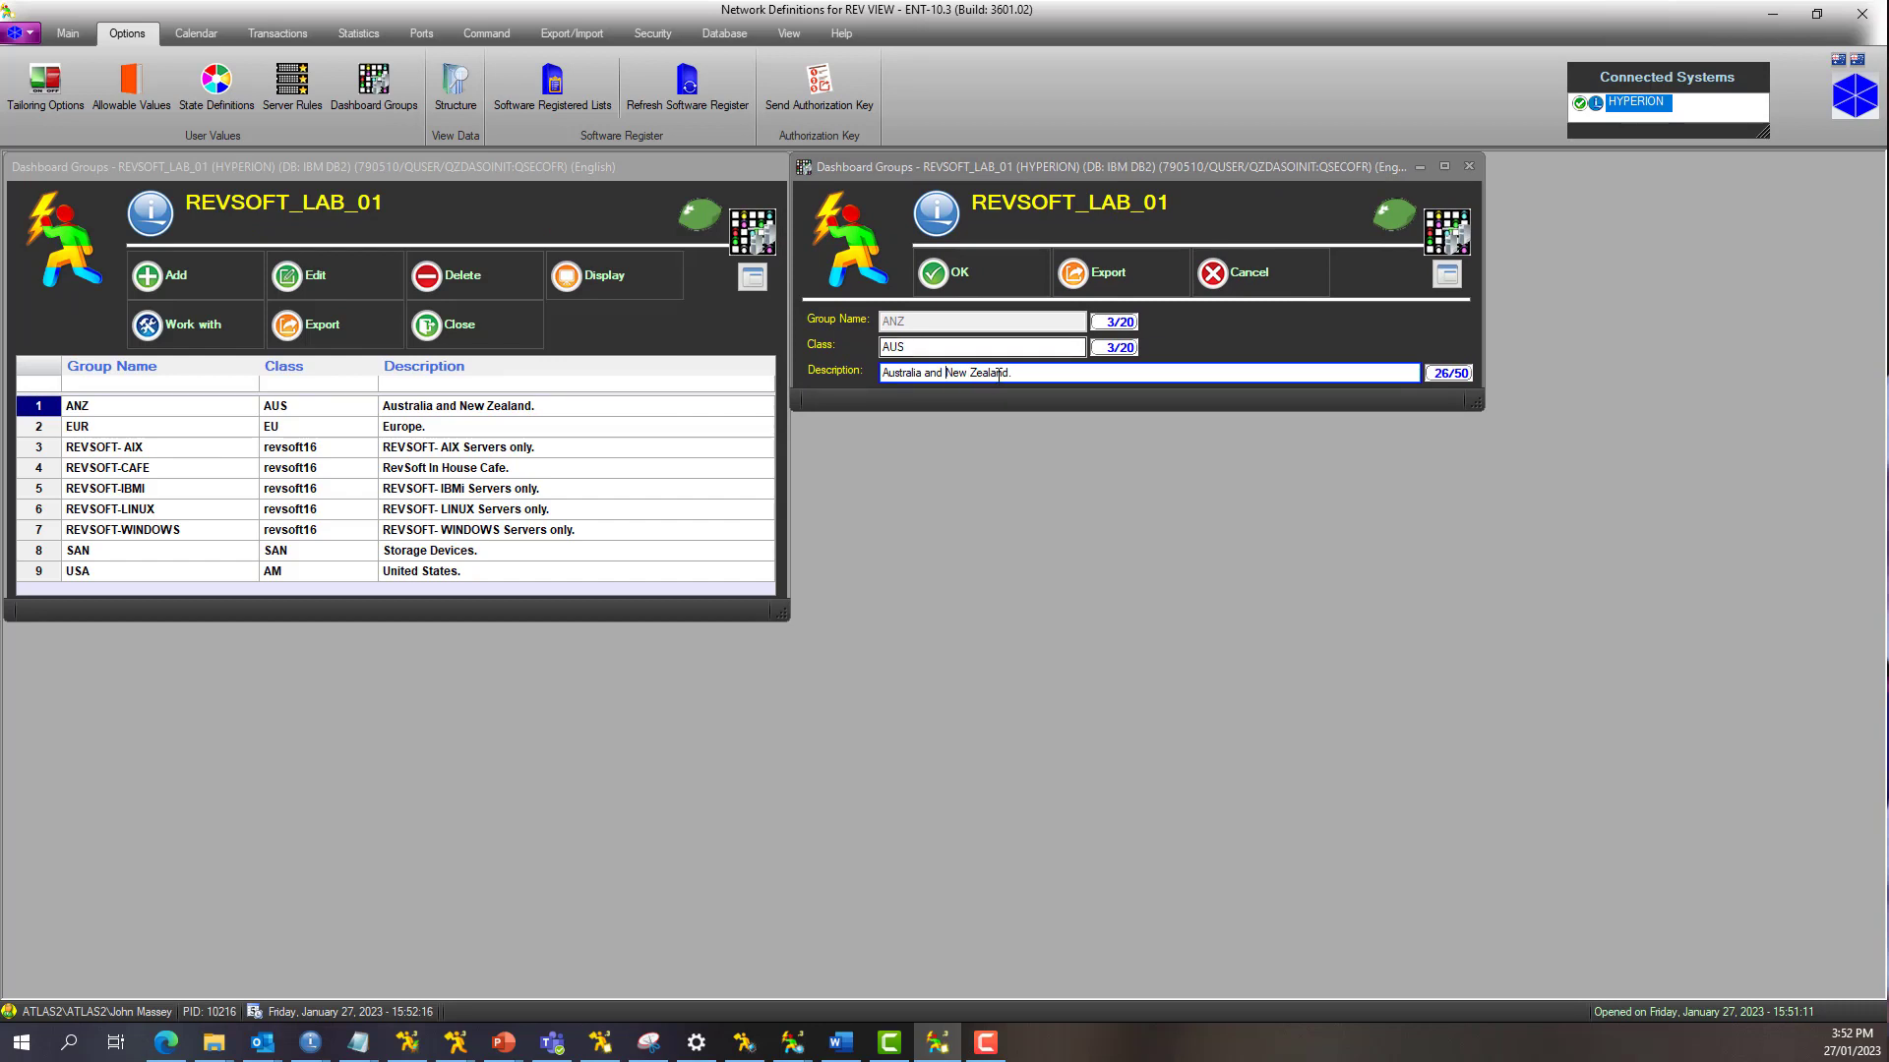
click(172, 413)
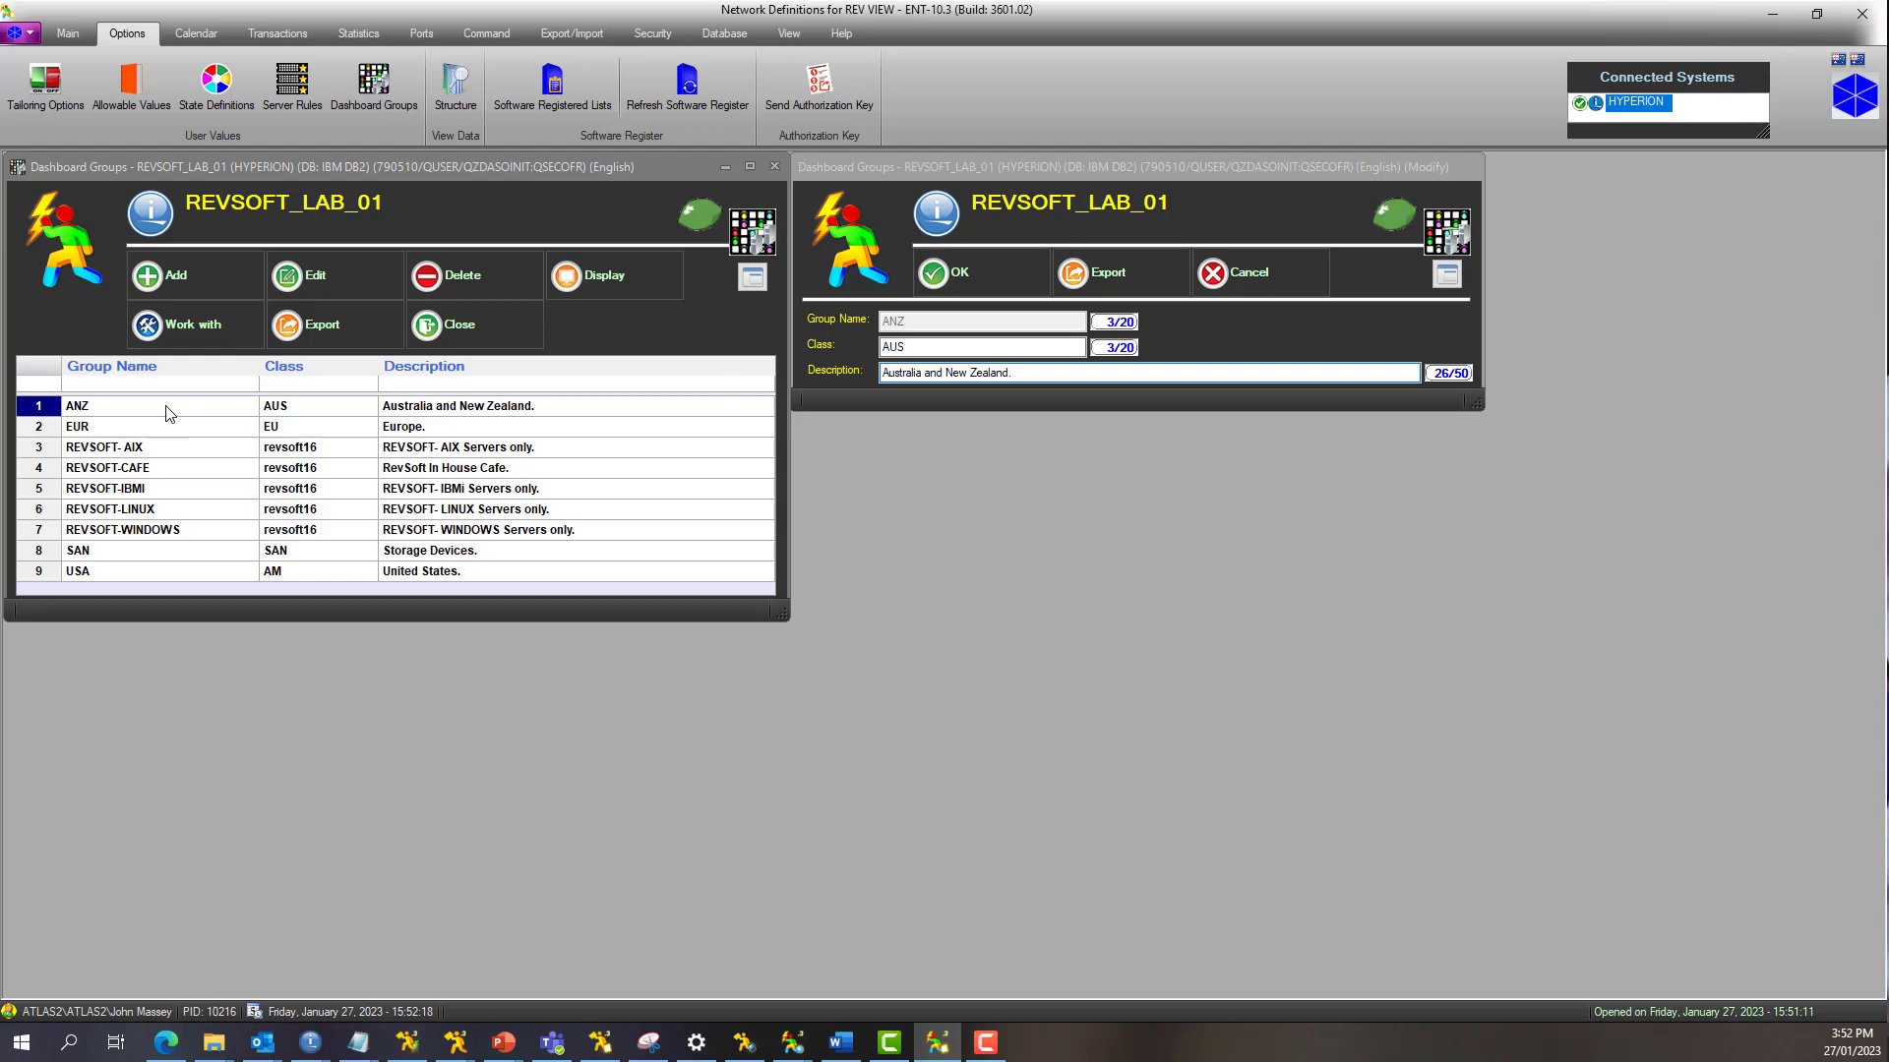
click(172, 339)
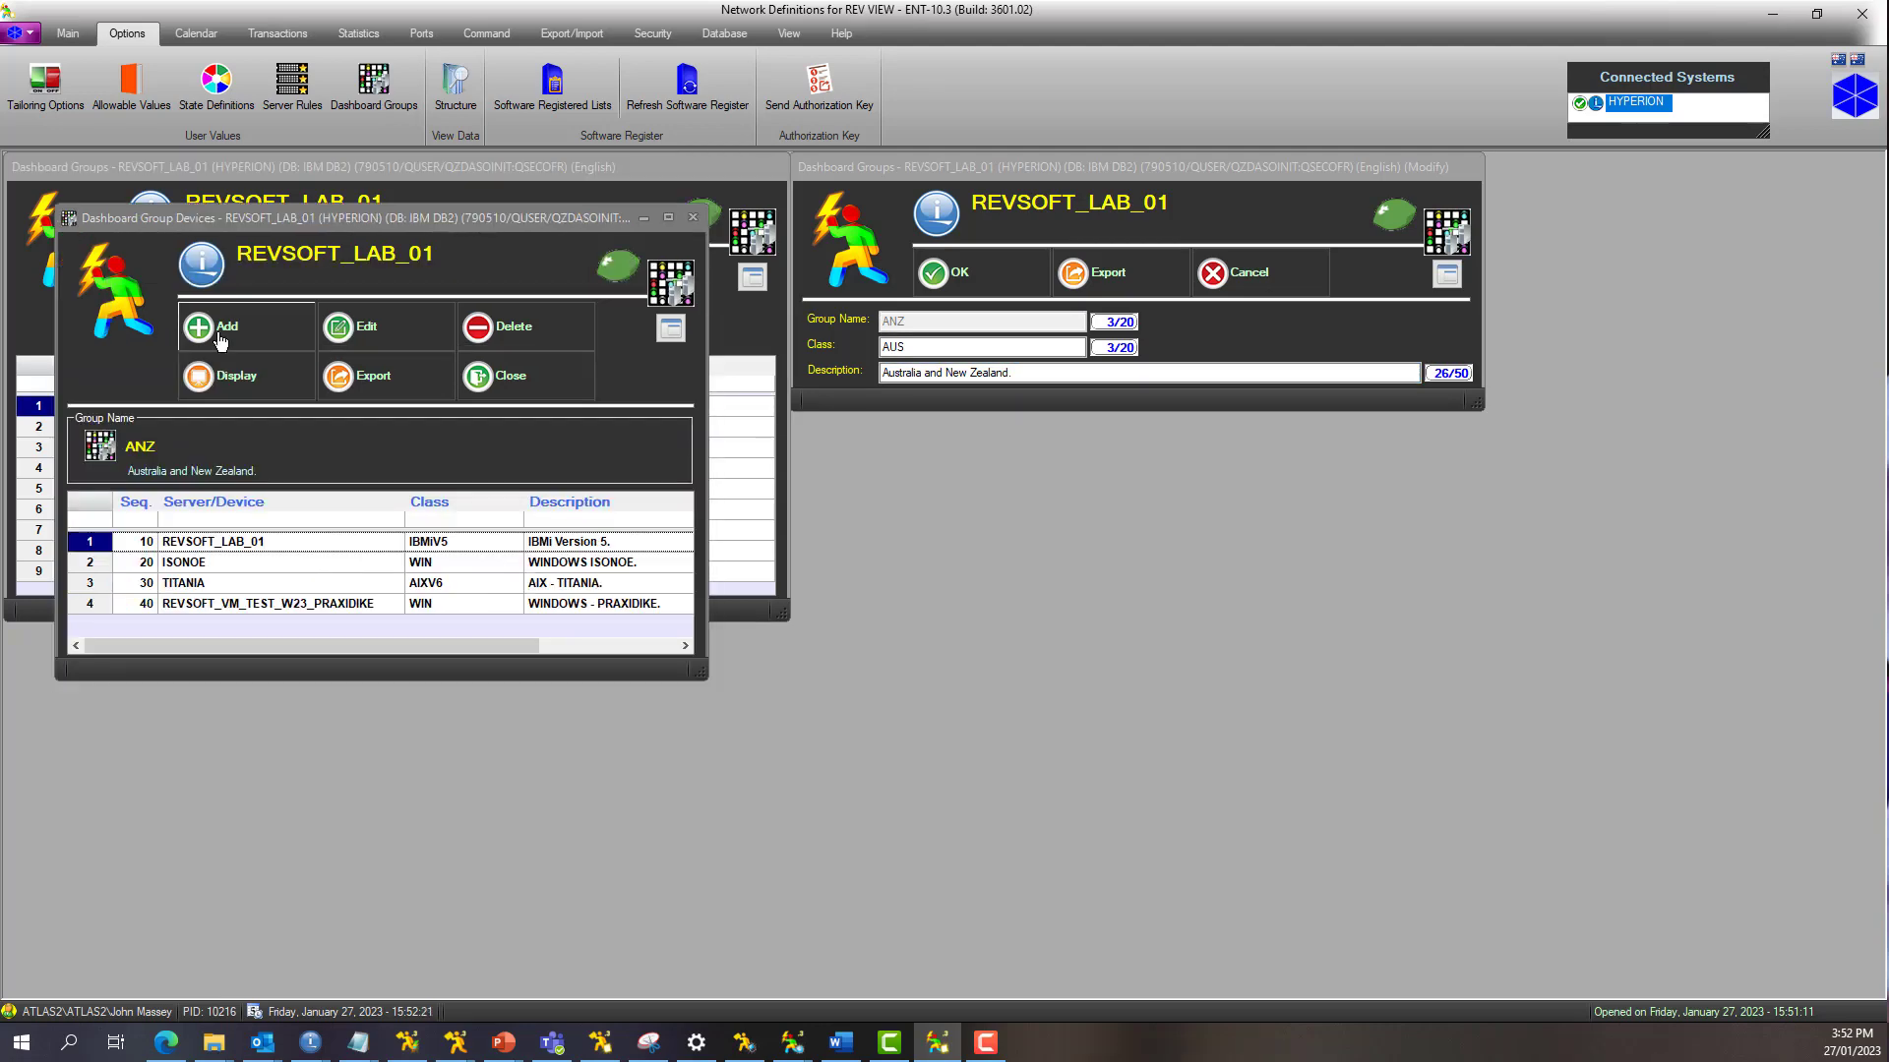
drag(344, 226, 1086, 439)
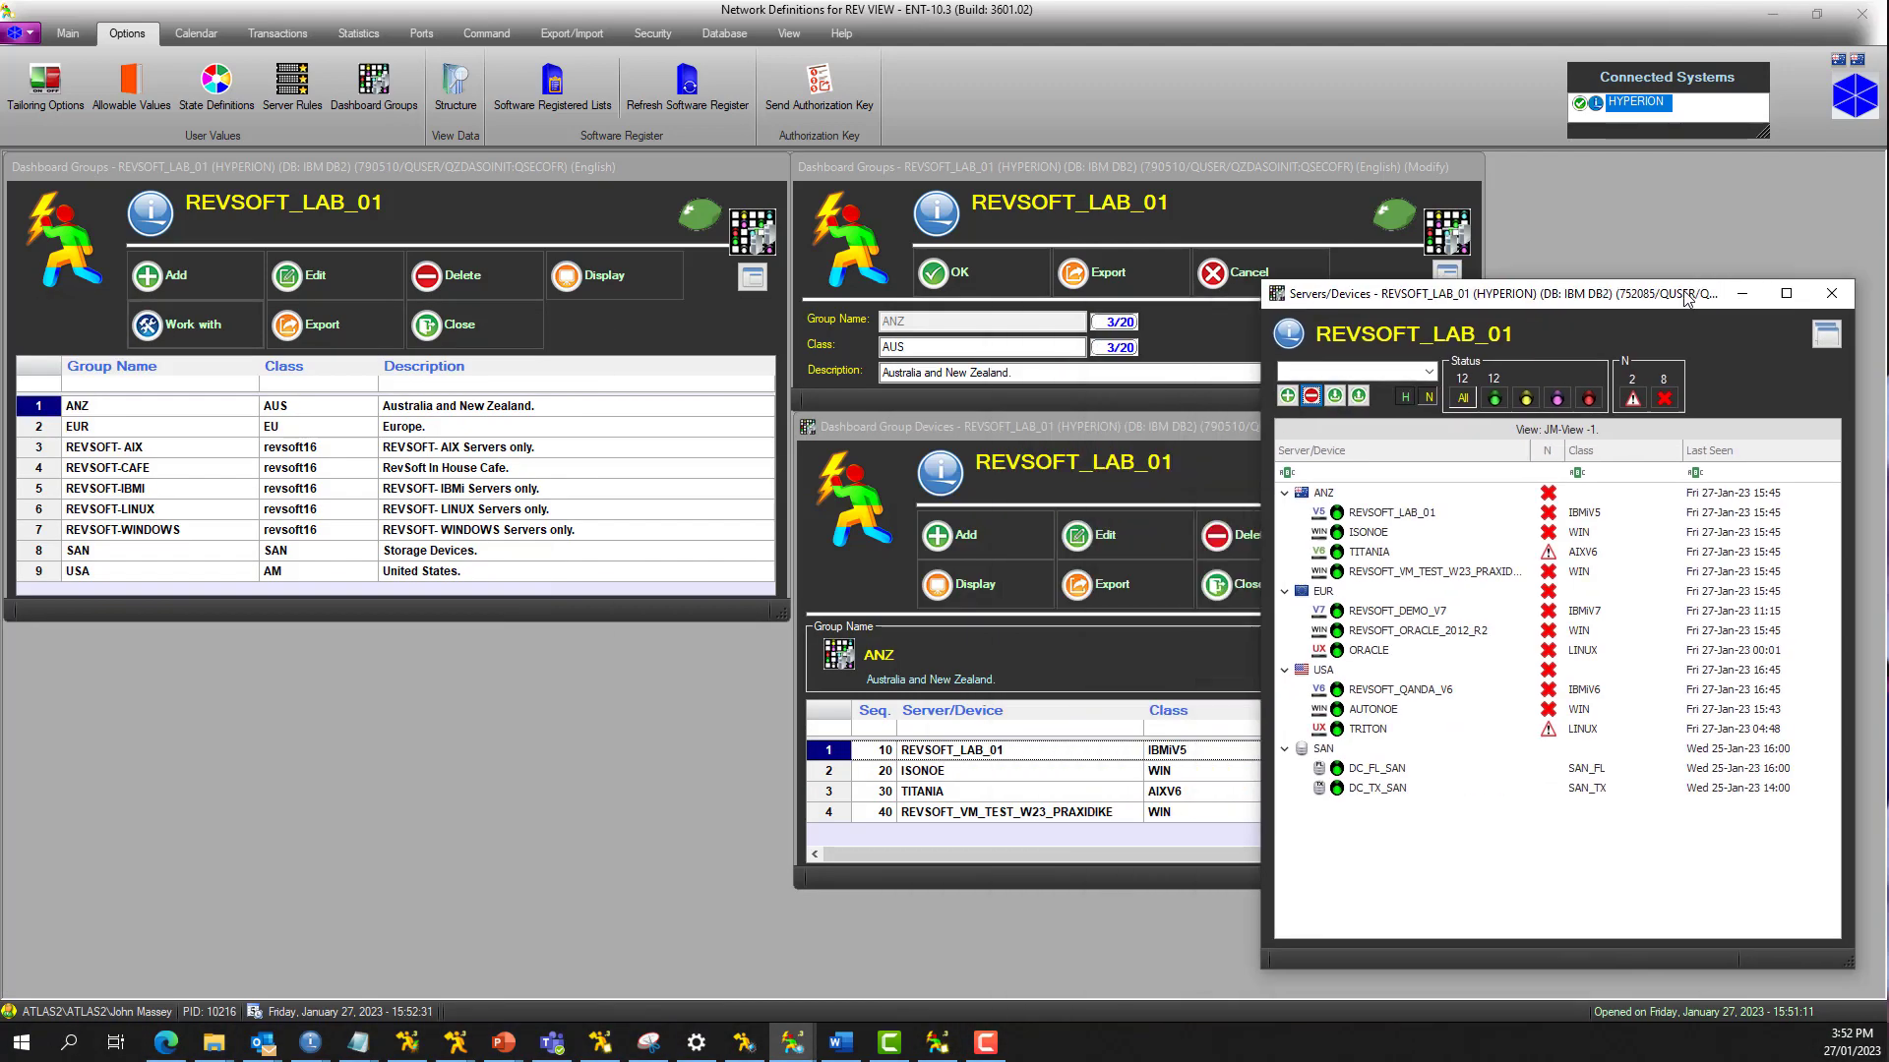
drag(1682, 299, 1741, 272)
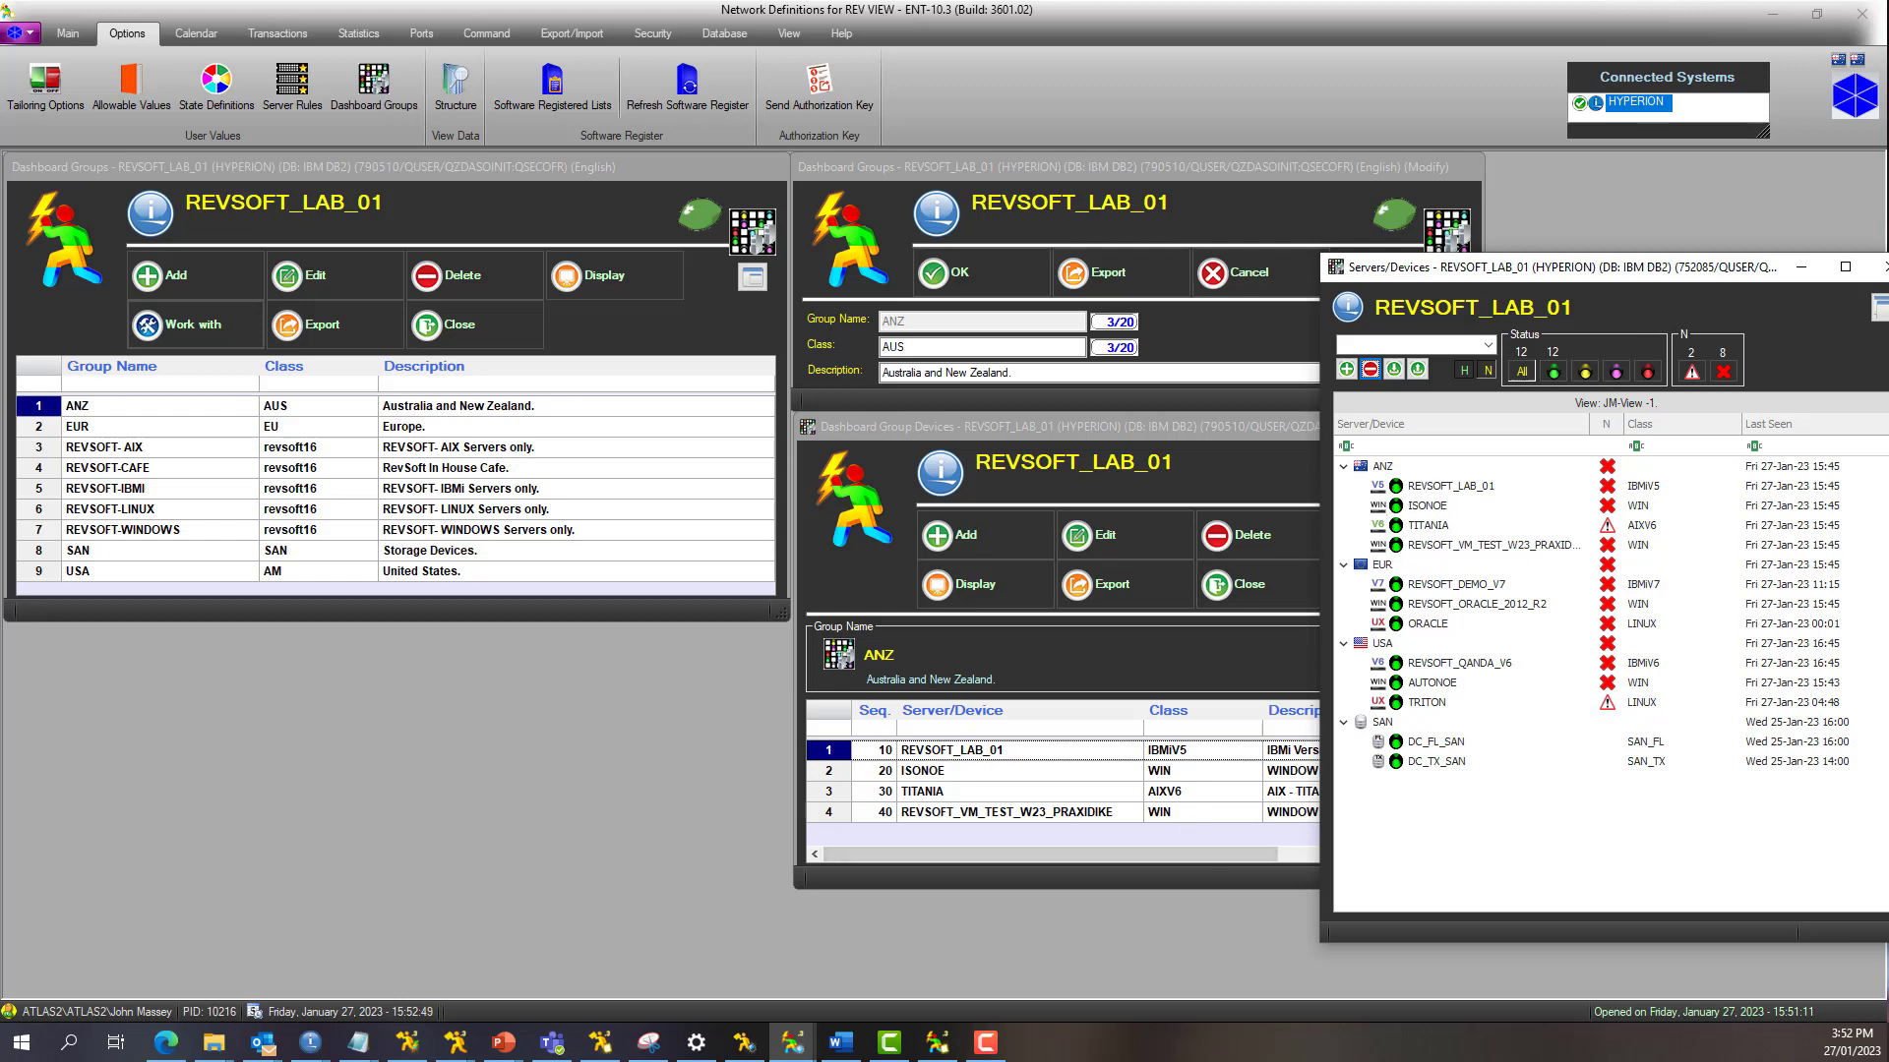
Switch to File Explorer and examine the class image files and the location of the View .NET 10.3.3601 Central Class folder
key(alt+Tab)
drag(747, 429, 789, 441)
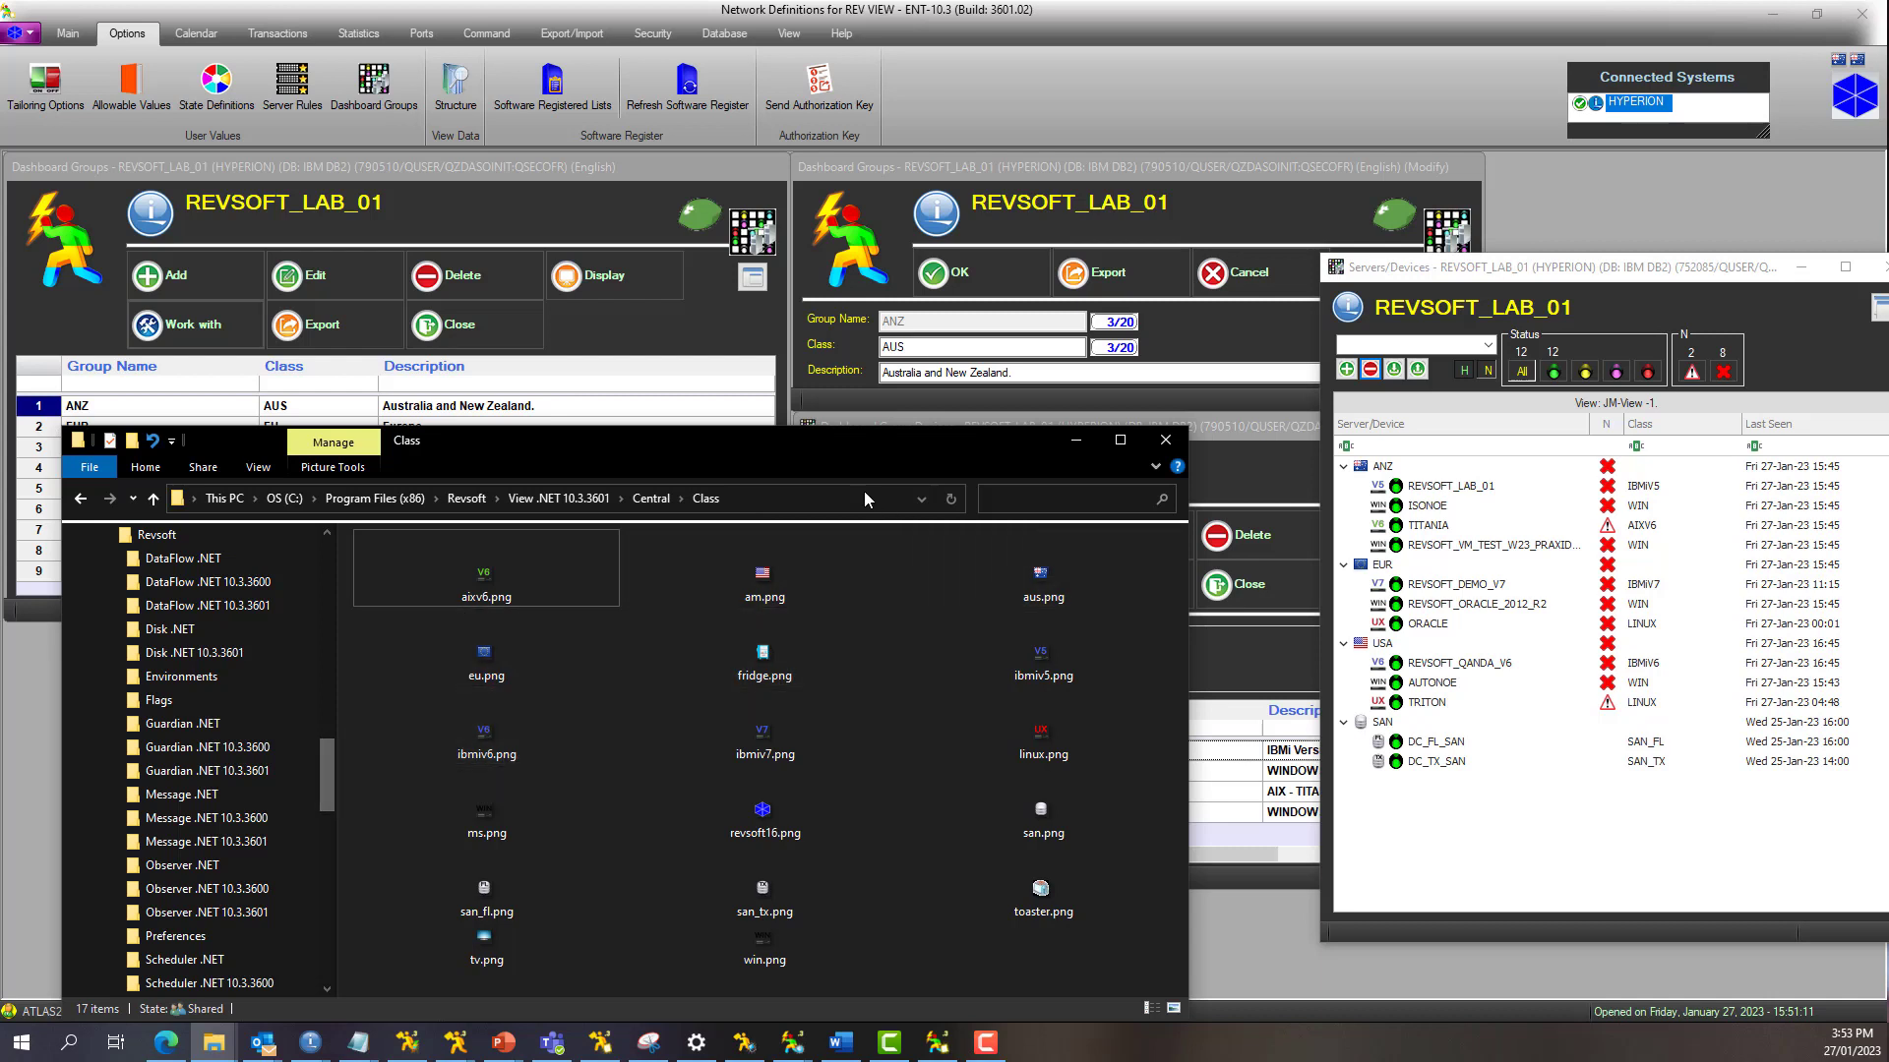
drag(829, 438, 808, 294)
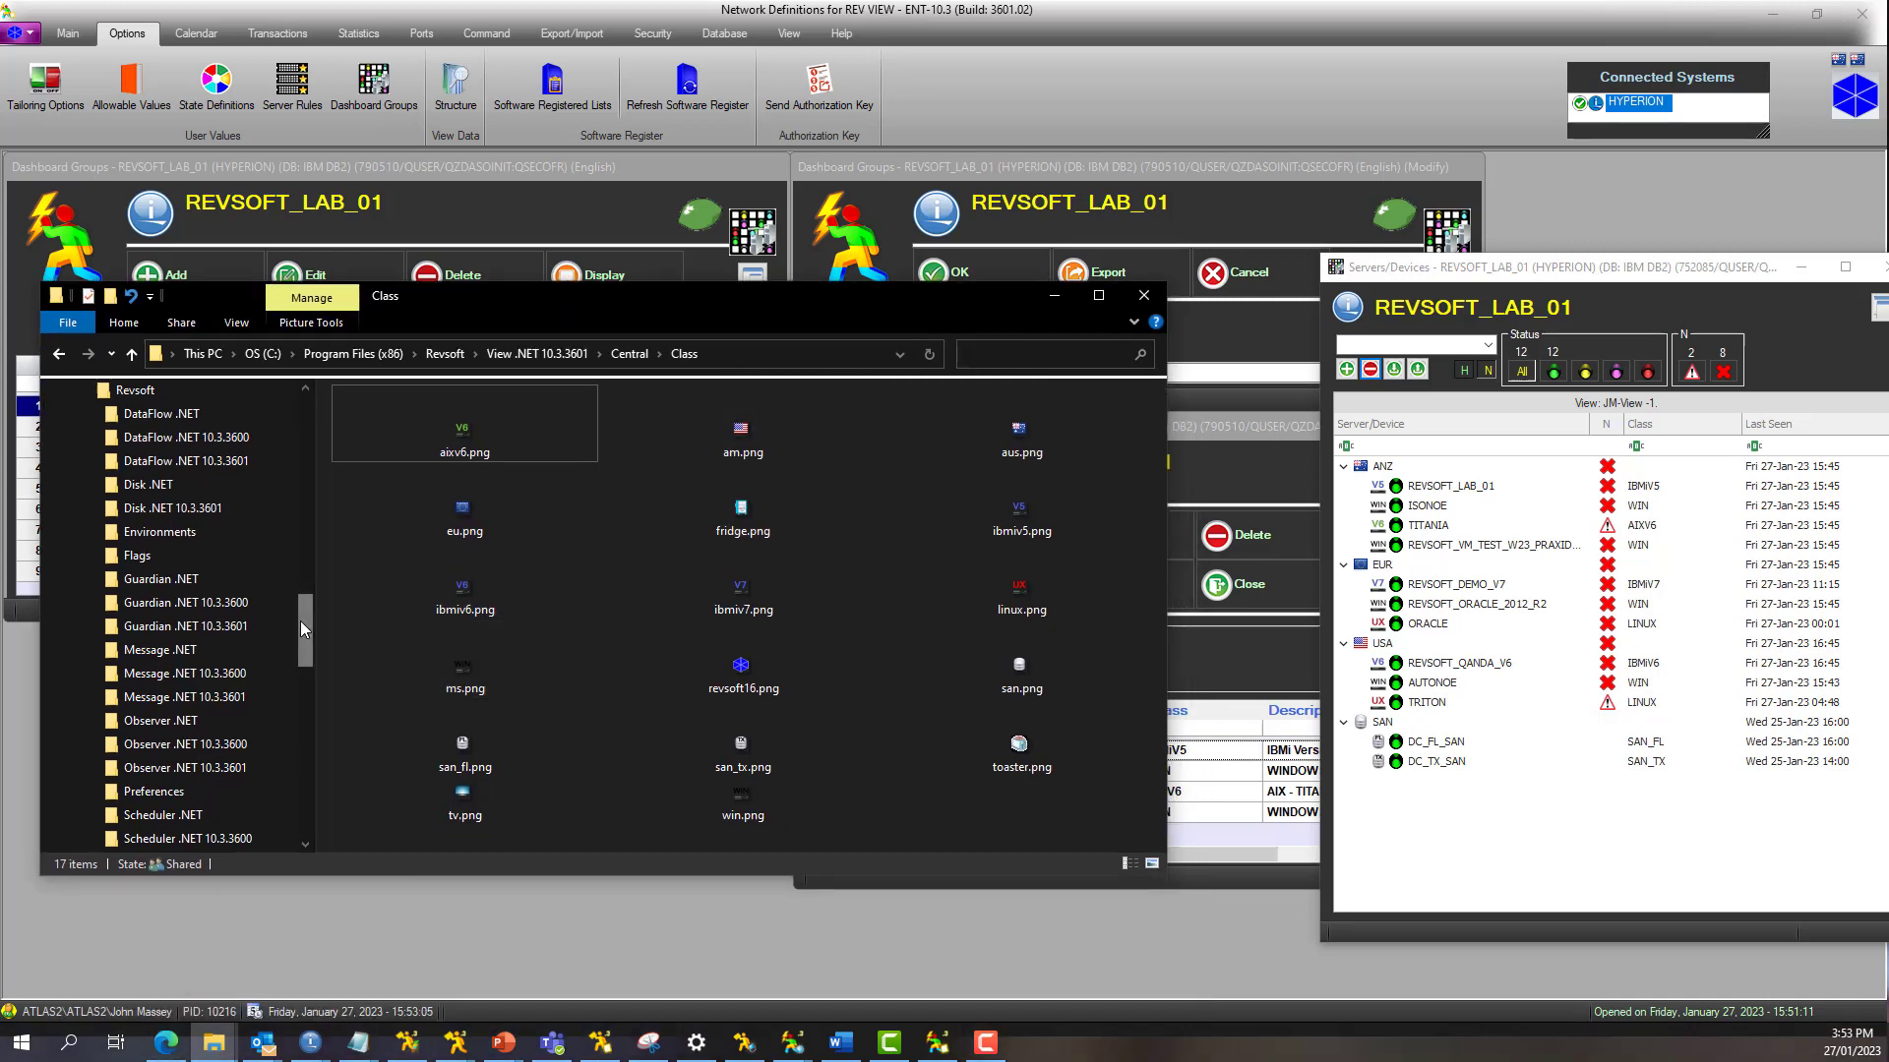
drag(304, 629, 317, 683)
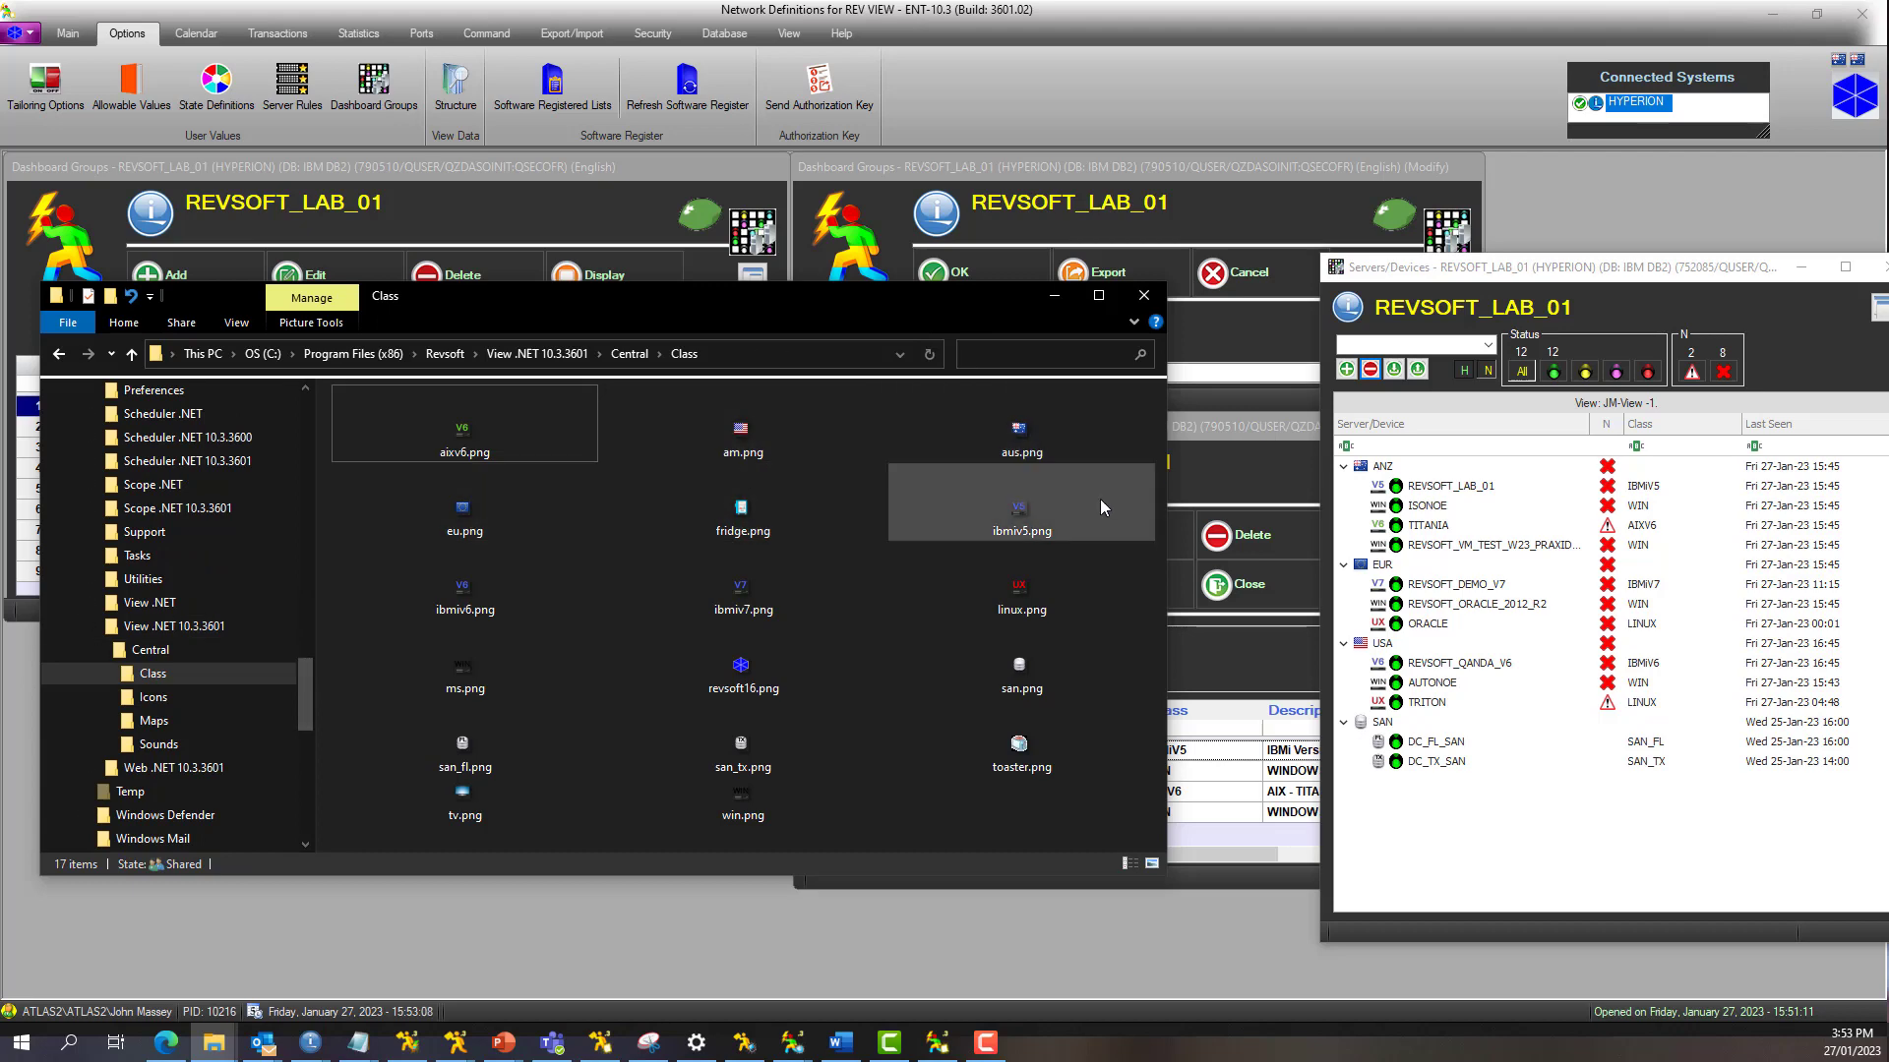
drag(793, 305, 798, 374)
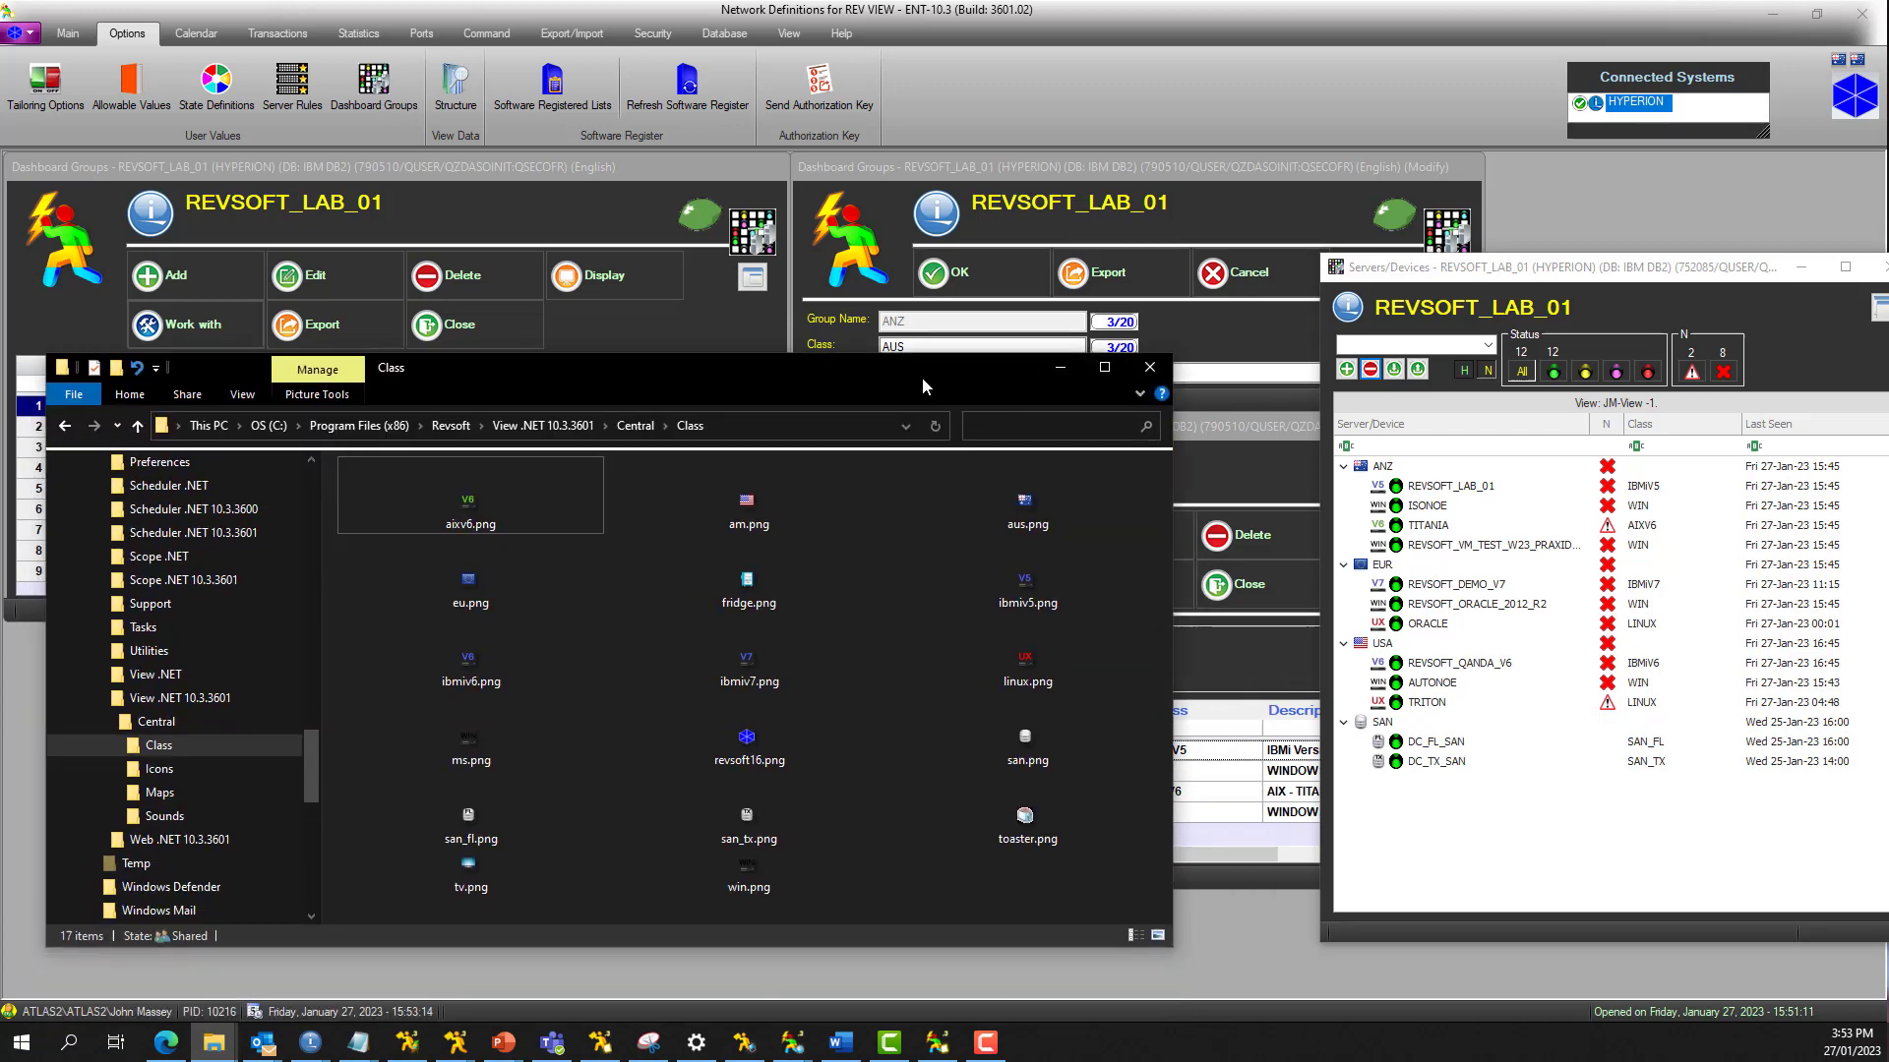
key(alt+Tab)
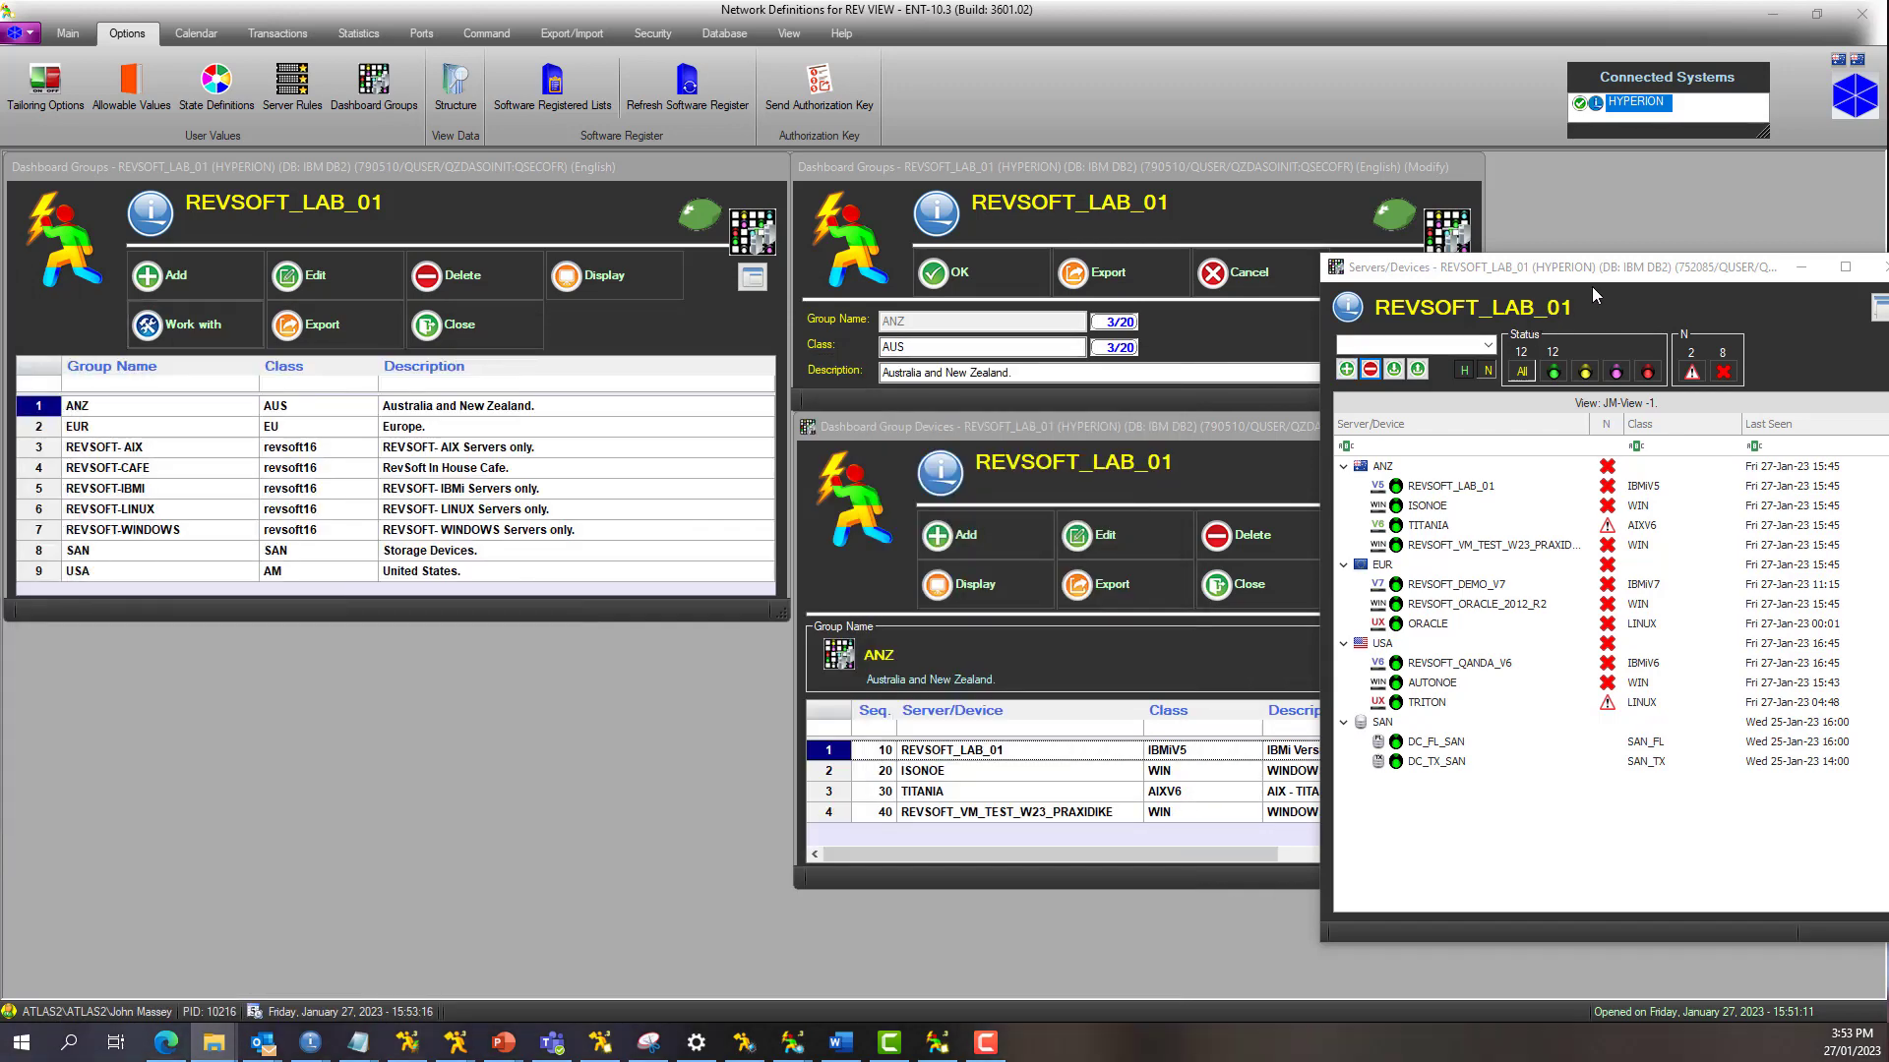
Move the Servers/Devices window out of the way and close the ANZ device list and group definition without saving
drag(1604, 274, 82, 328)
click(443, 472)
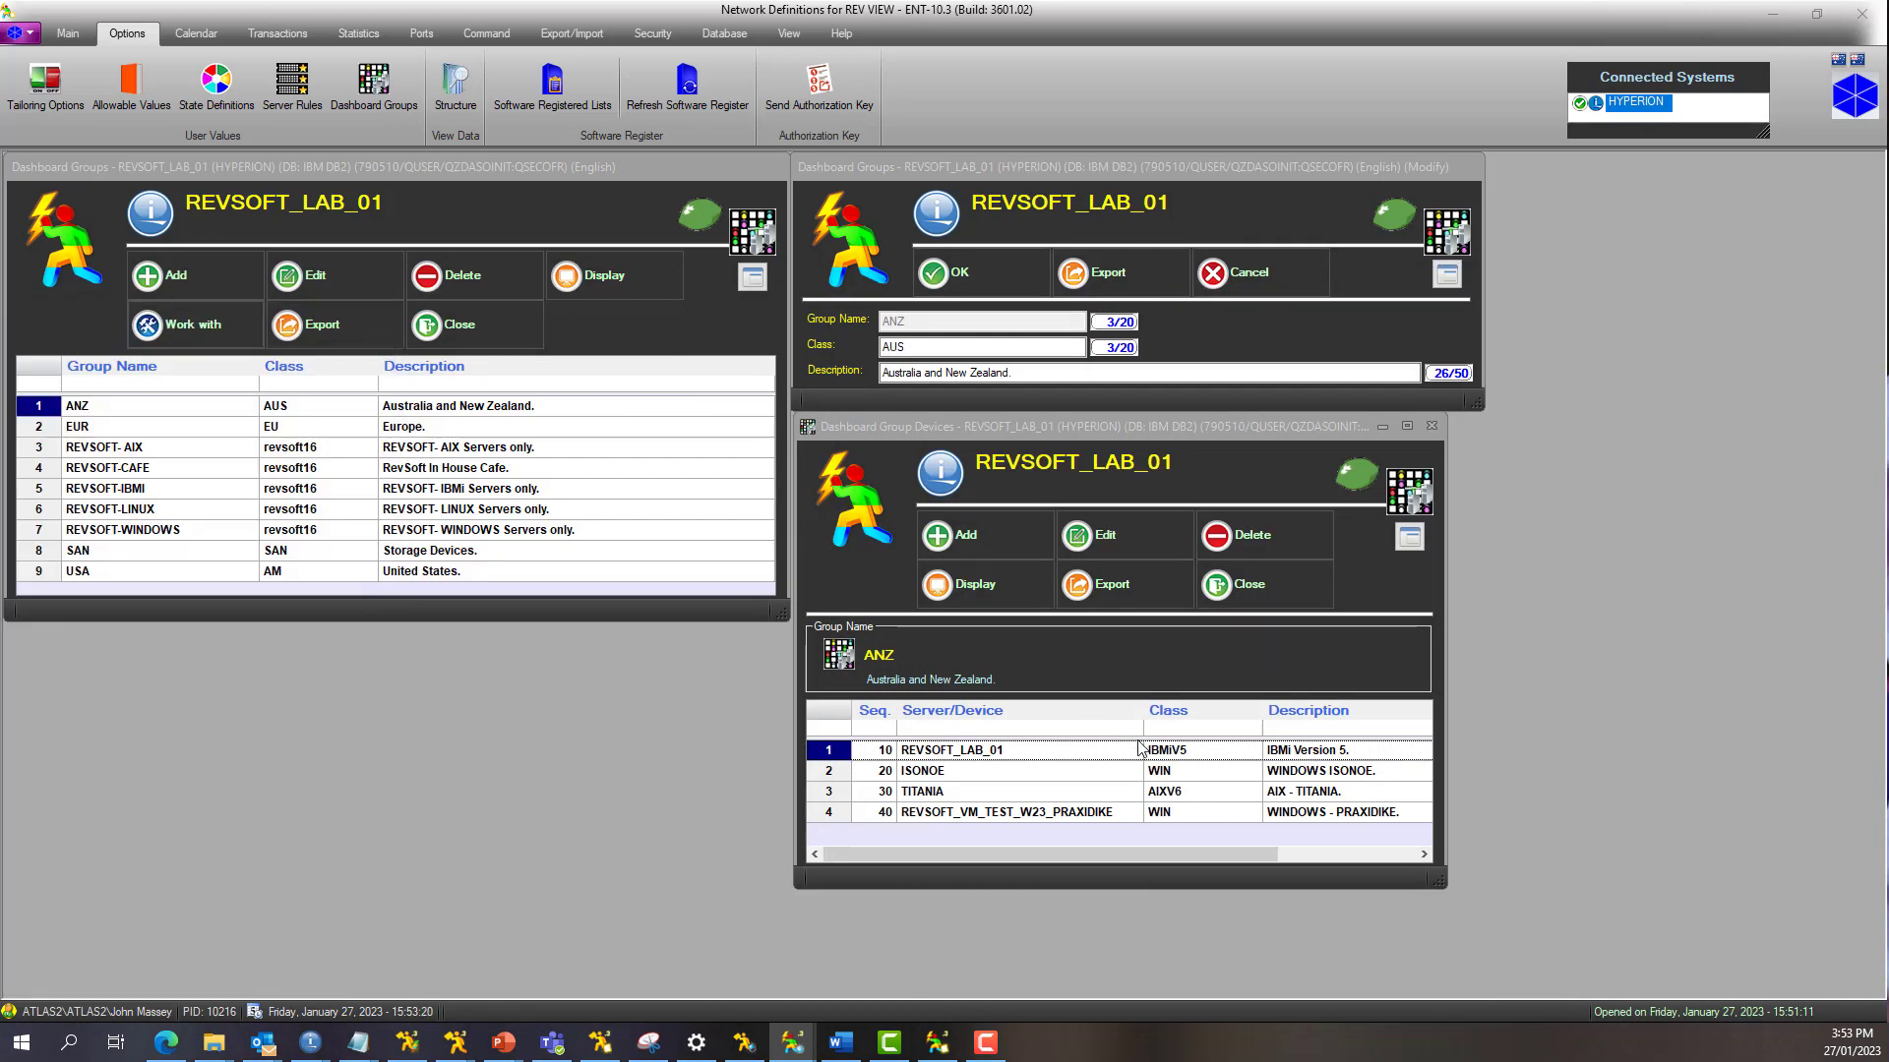
click(1250, 586)
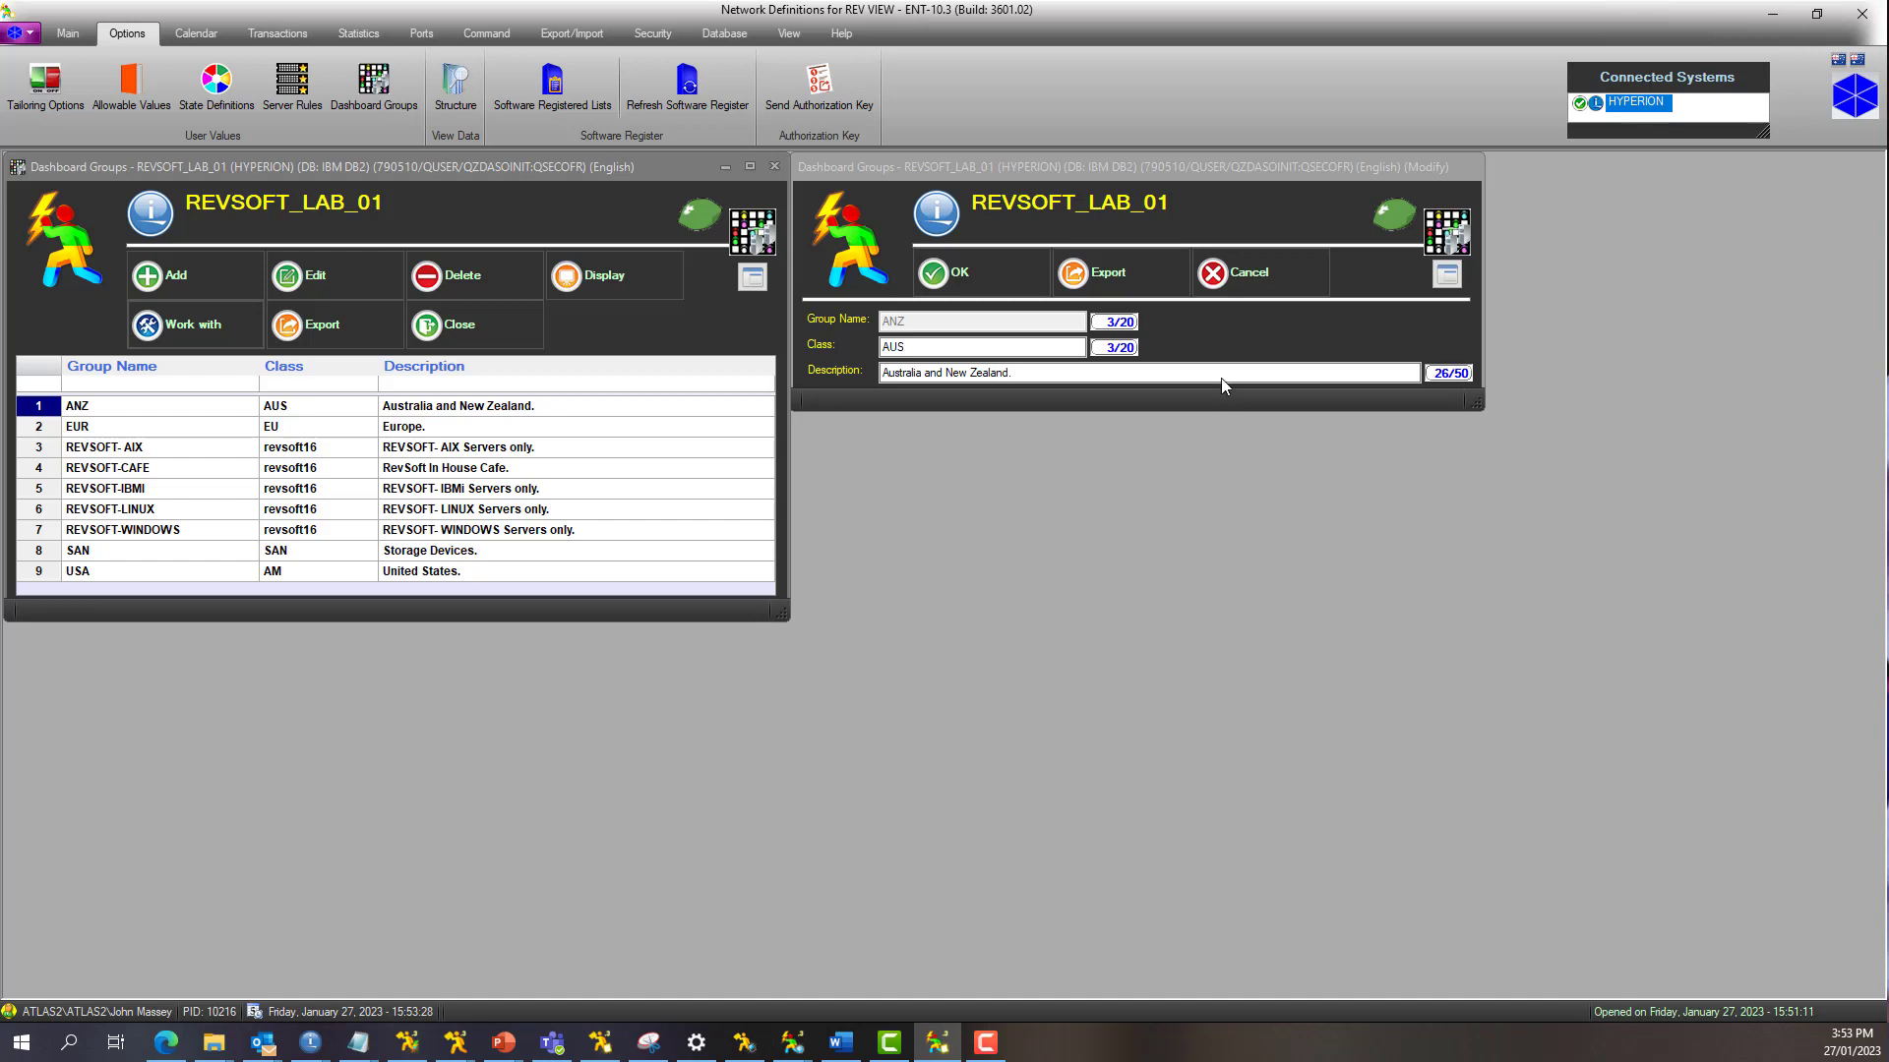
click(1230, 273)
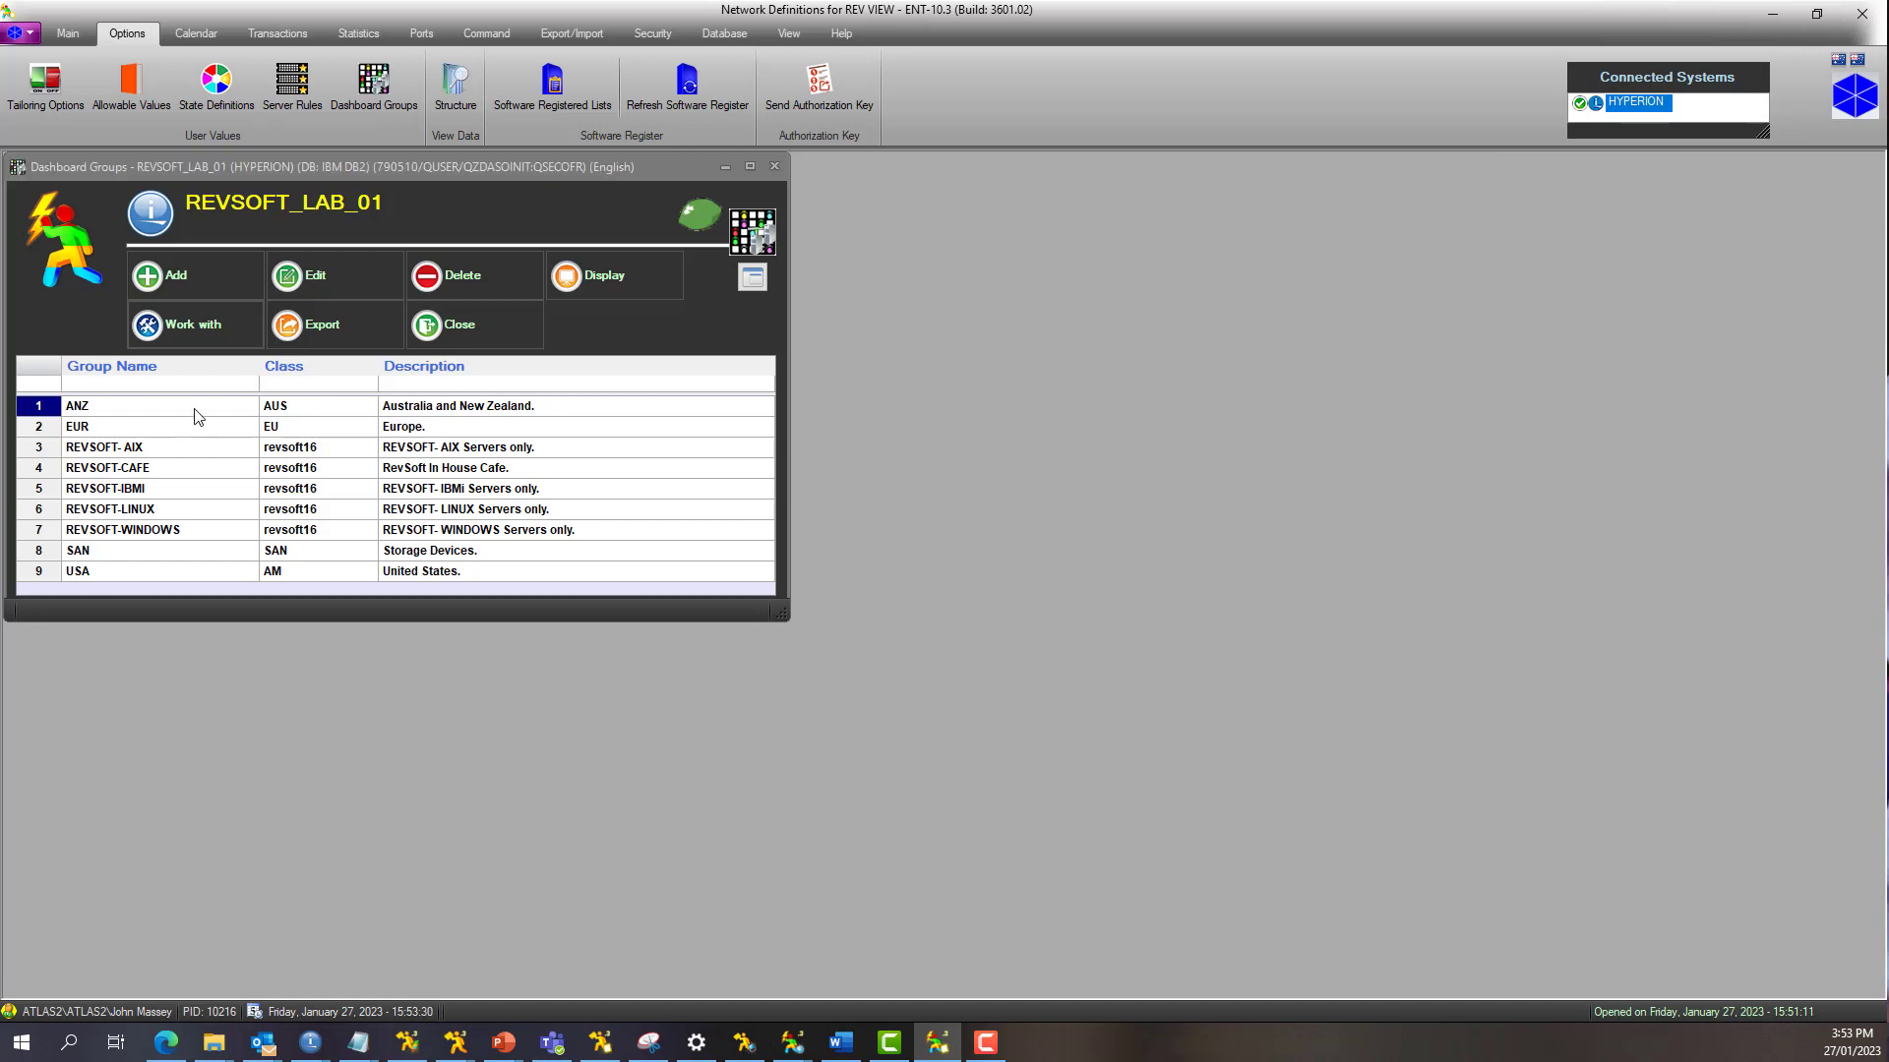
Reopen the ANZ device list beside the groups and examine the server choices for its REVSOFT_LAB_01 entry, cancelling the edit
click(202, 332)
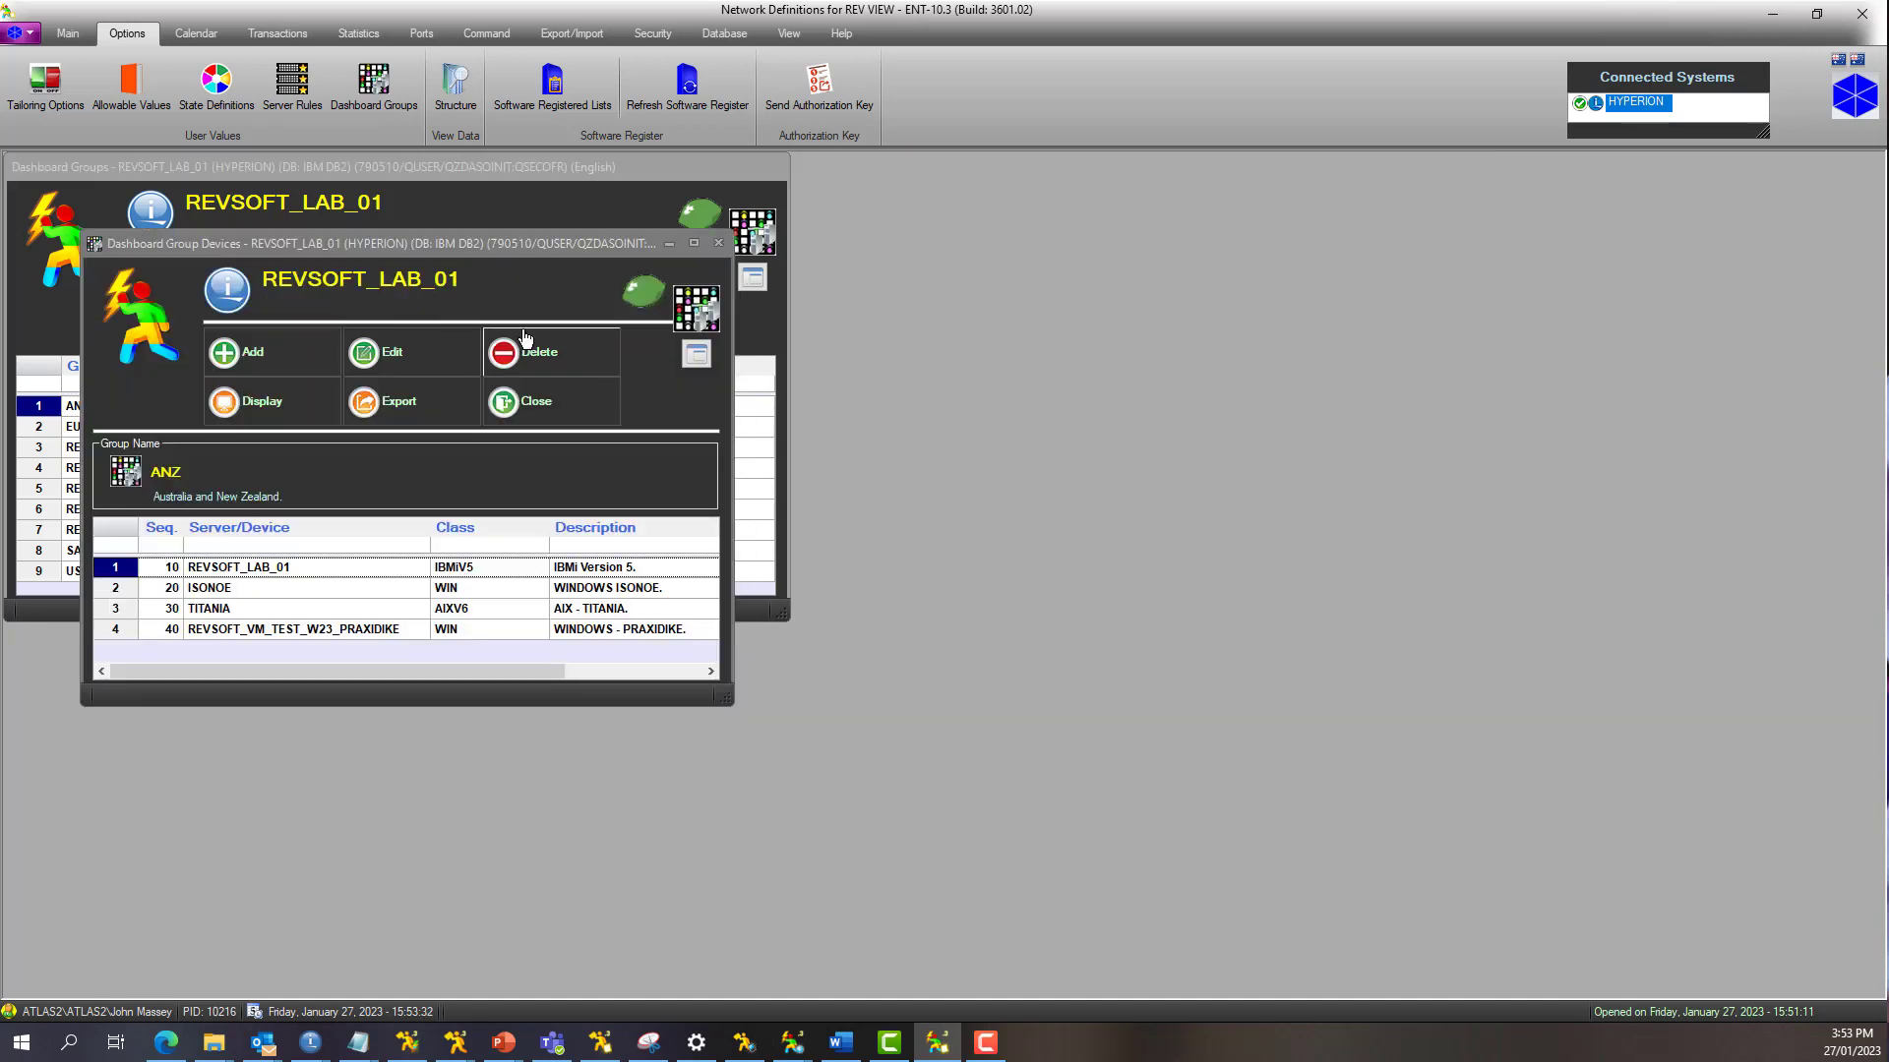
drag(461, 250, 1180, 185)
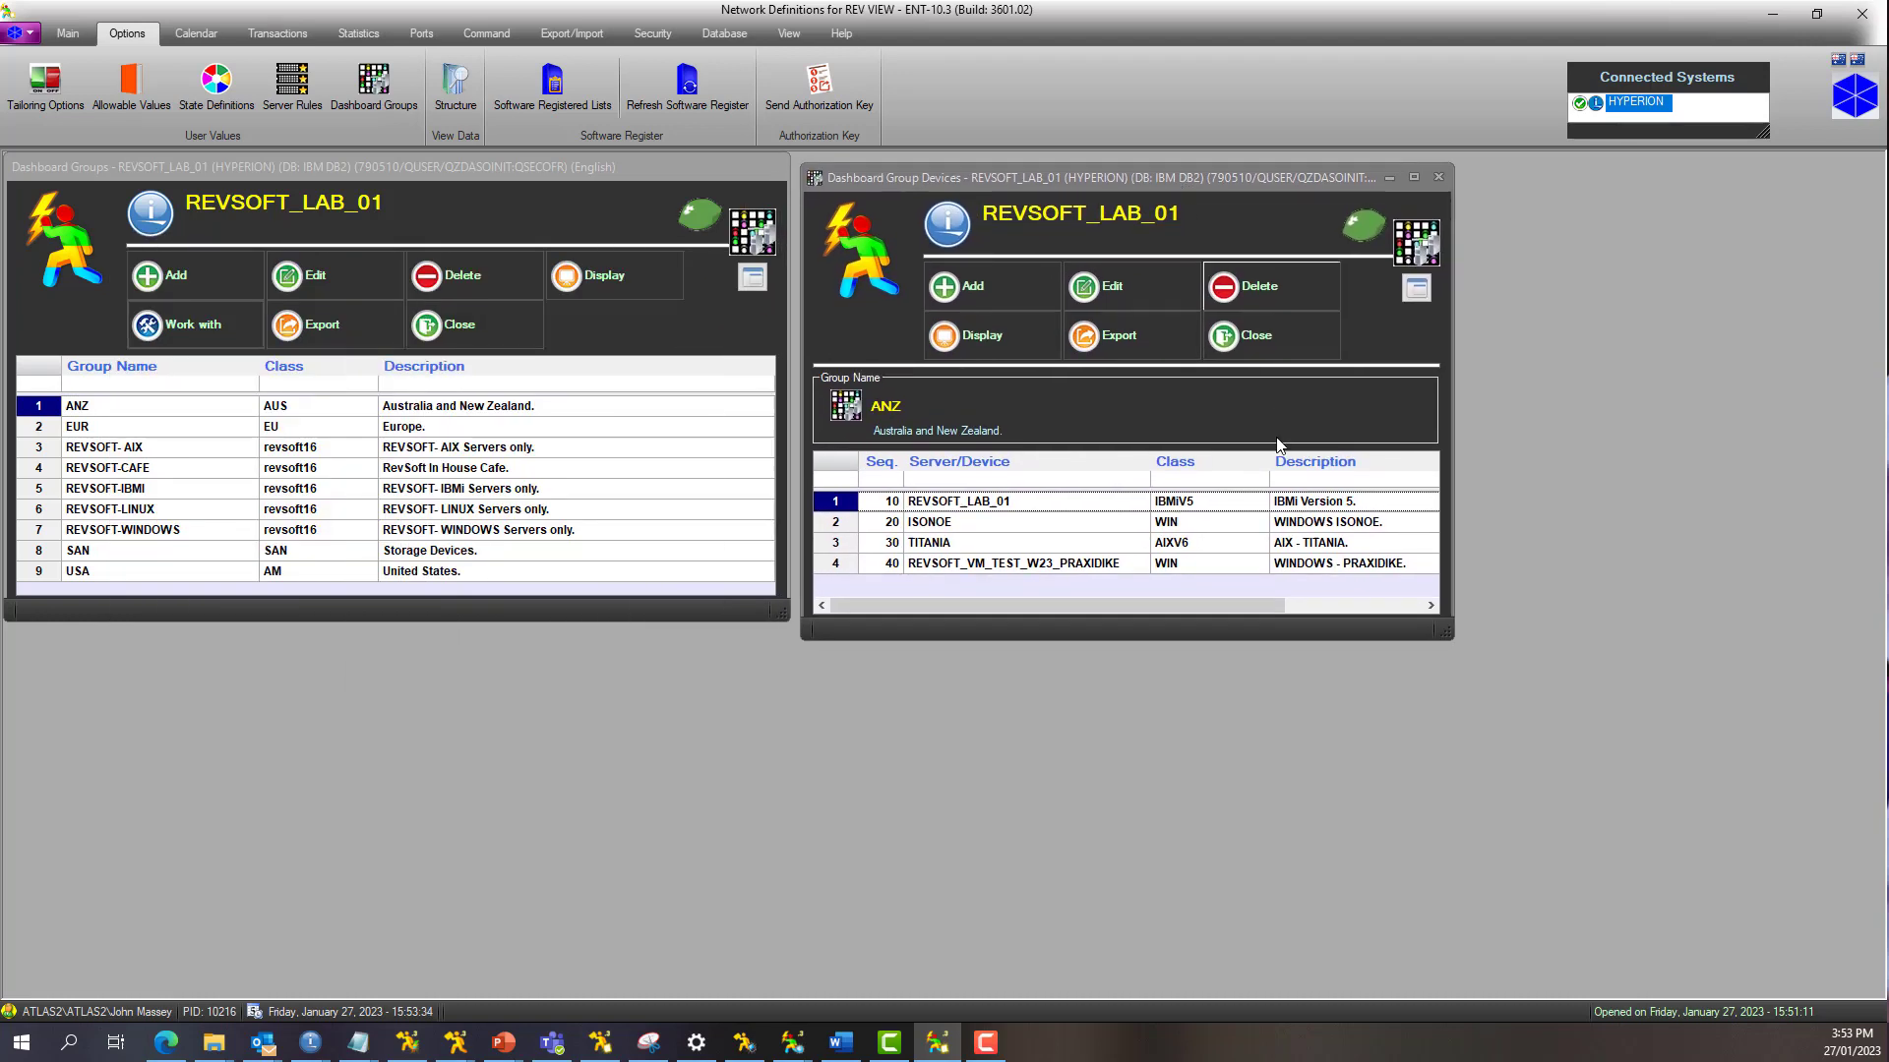
double_click(1049, 498)
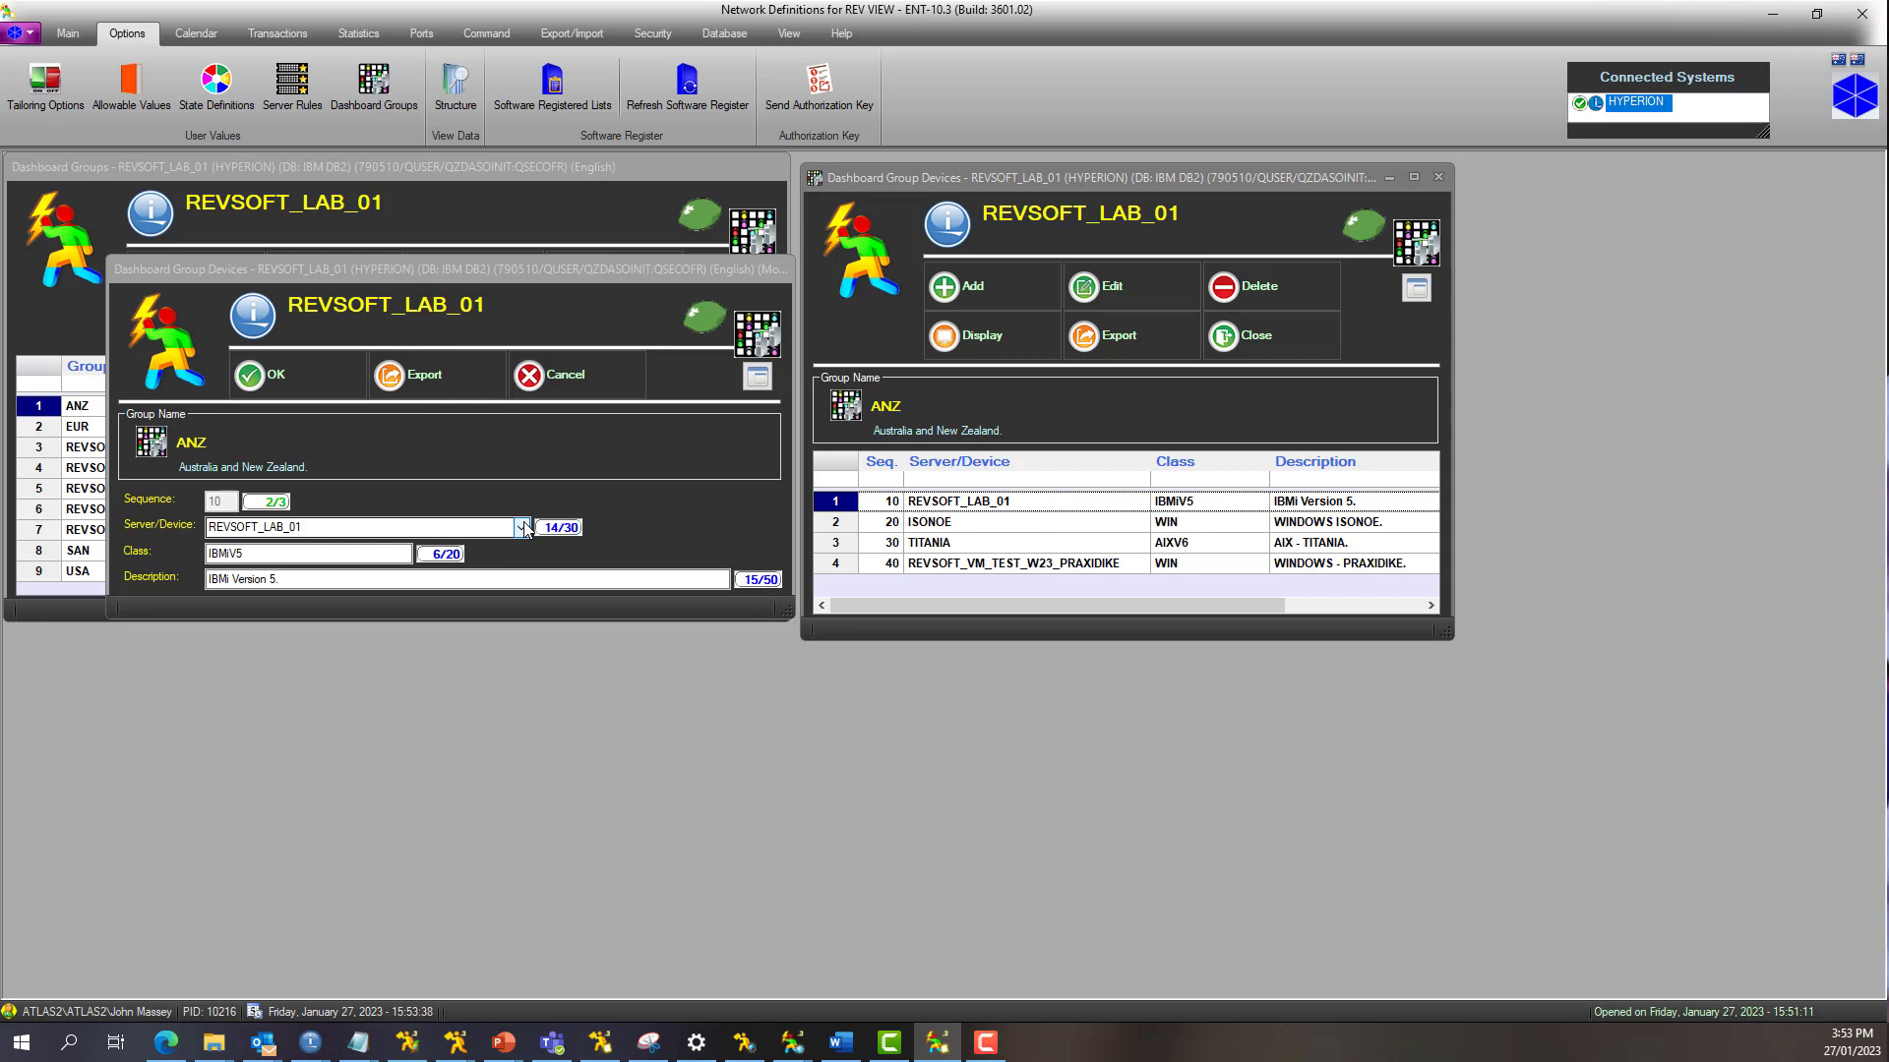
click(522, 529)
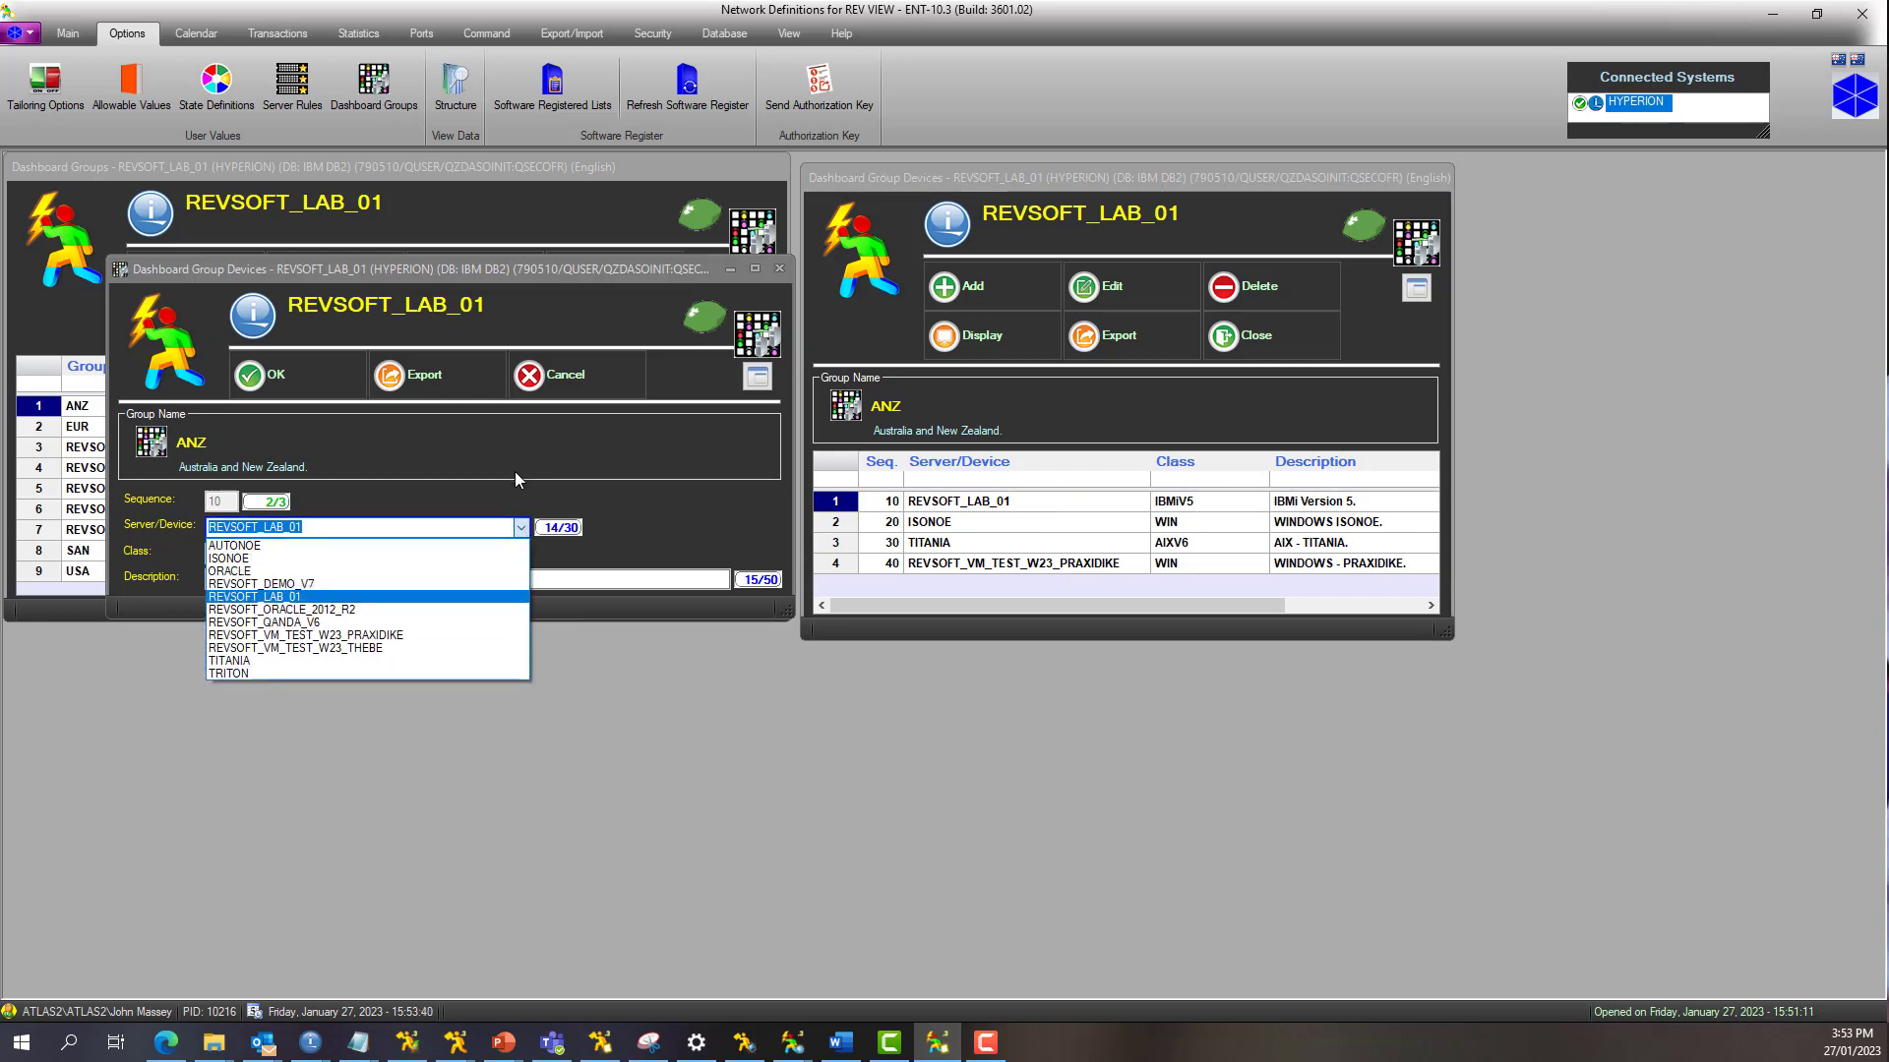
click(515, 474)
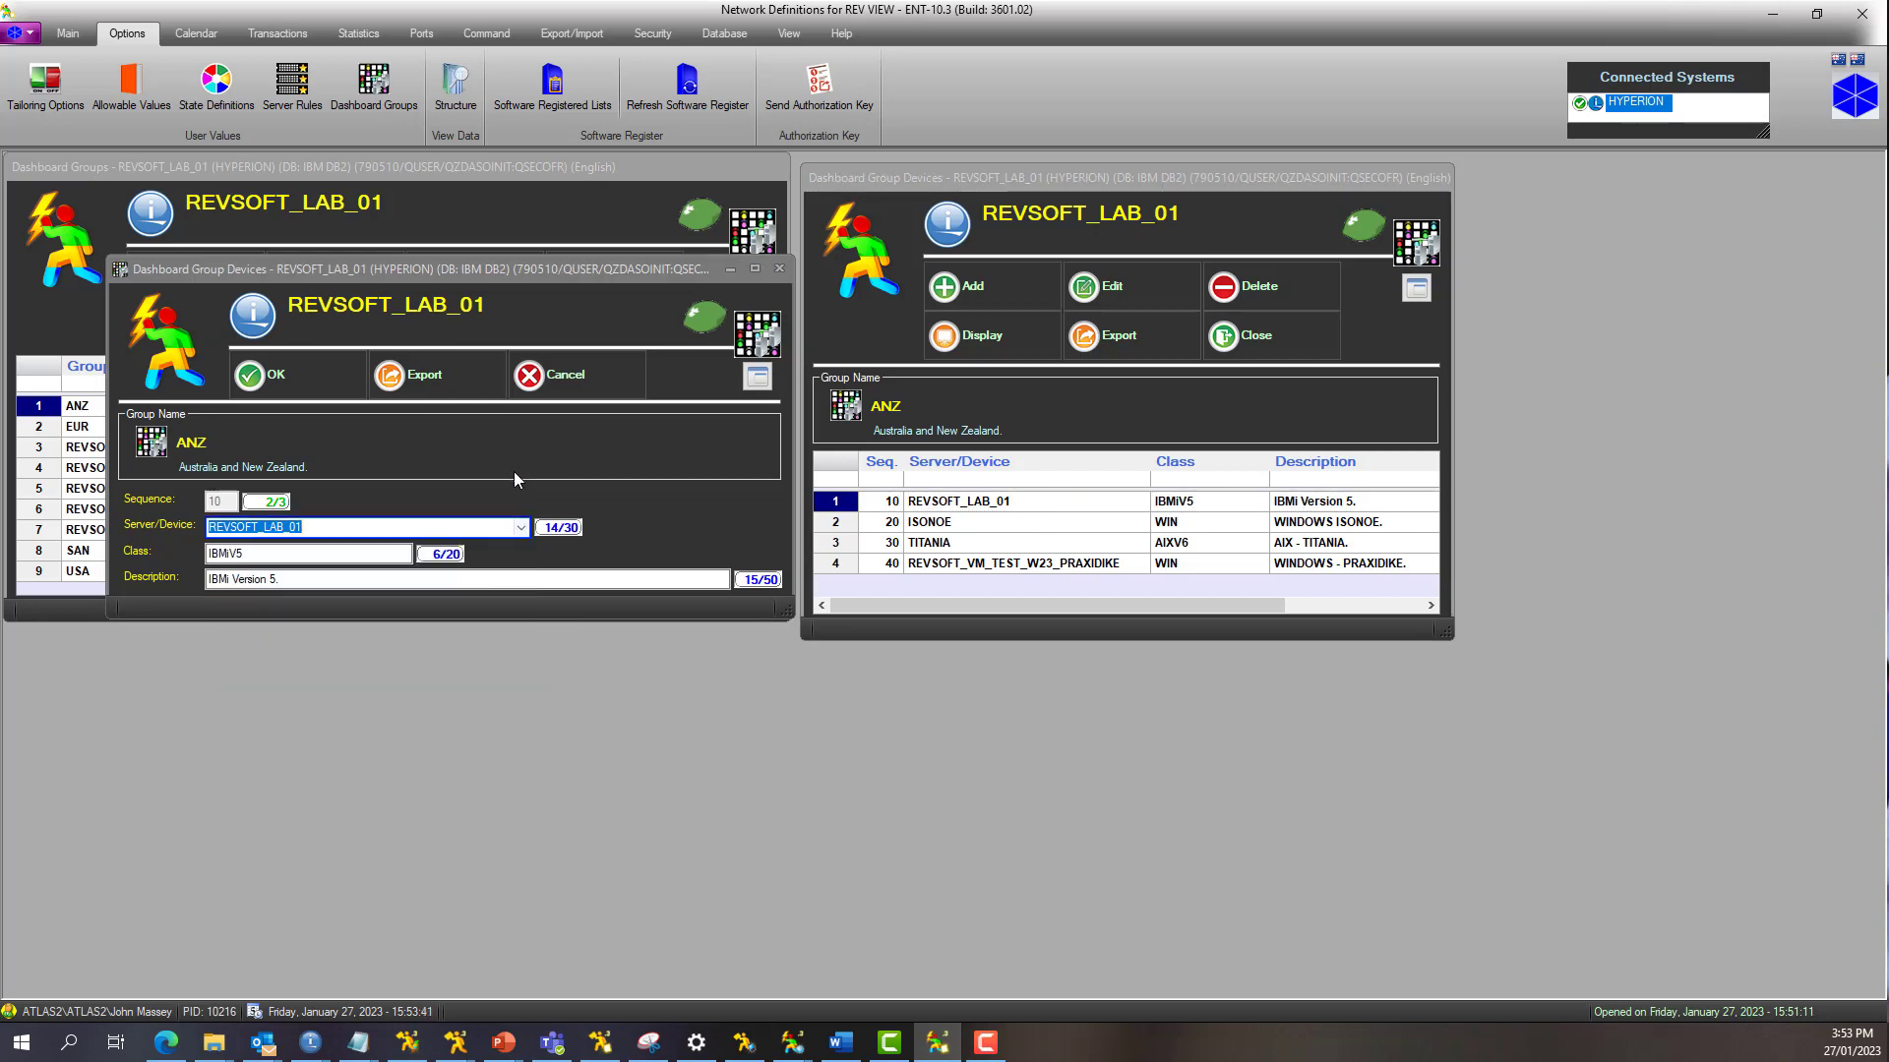
click(580, 386)
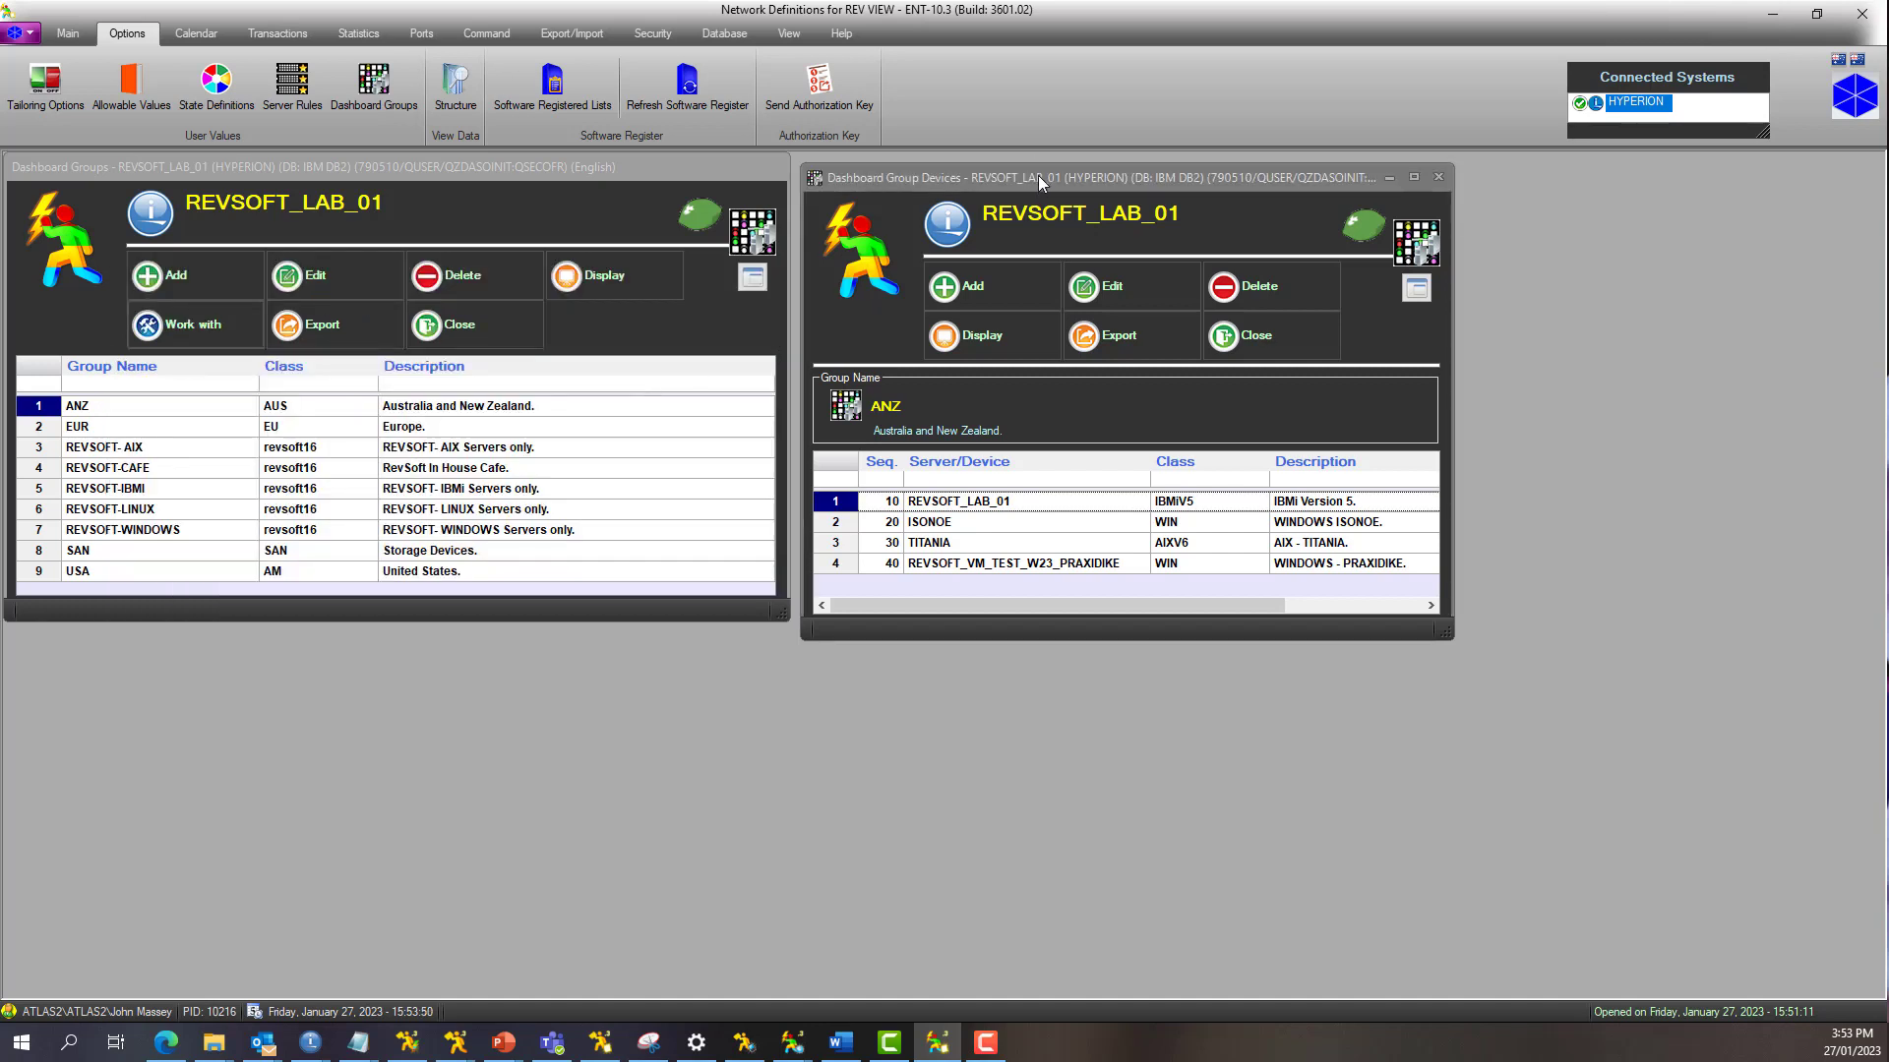
drag(1037, 175, 1036, 165)
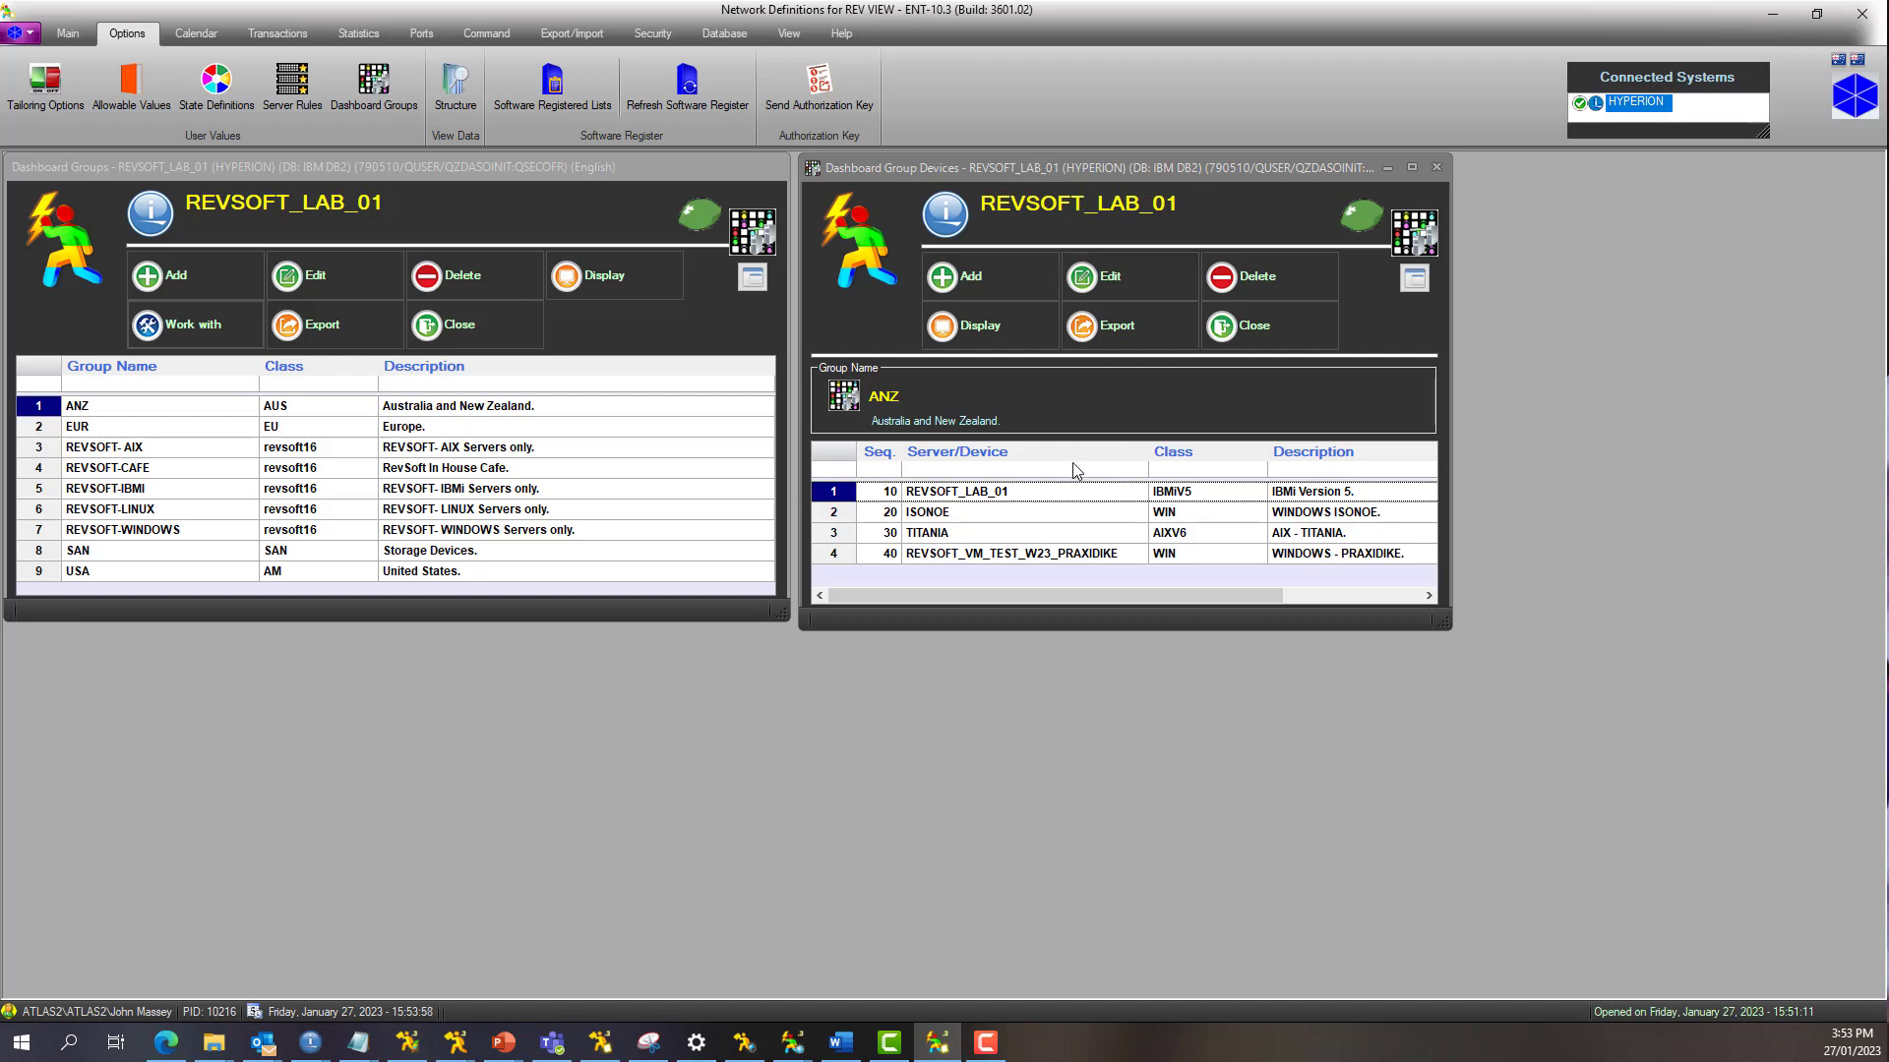
Open the device list of the REVSOFT-IBMI group and place it clear of the other windows
click(184, 489)
click(184, 492)
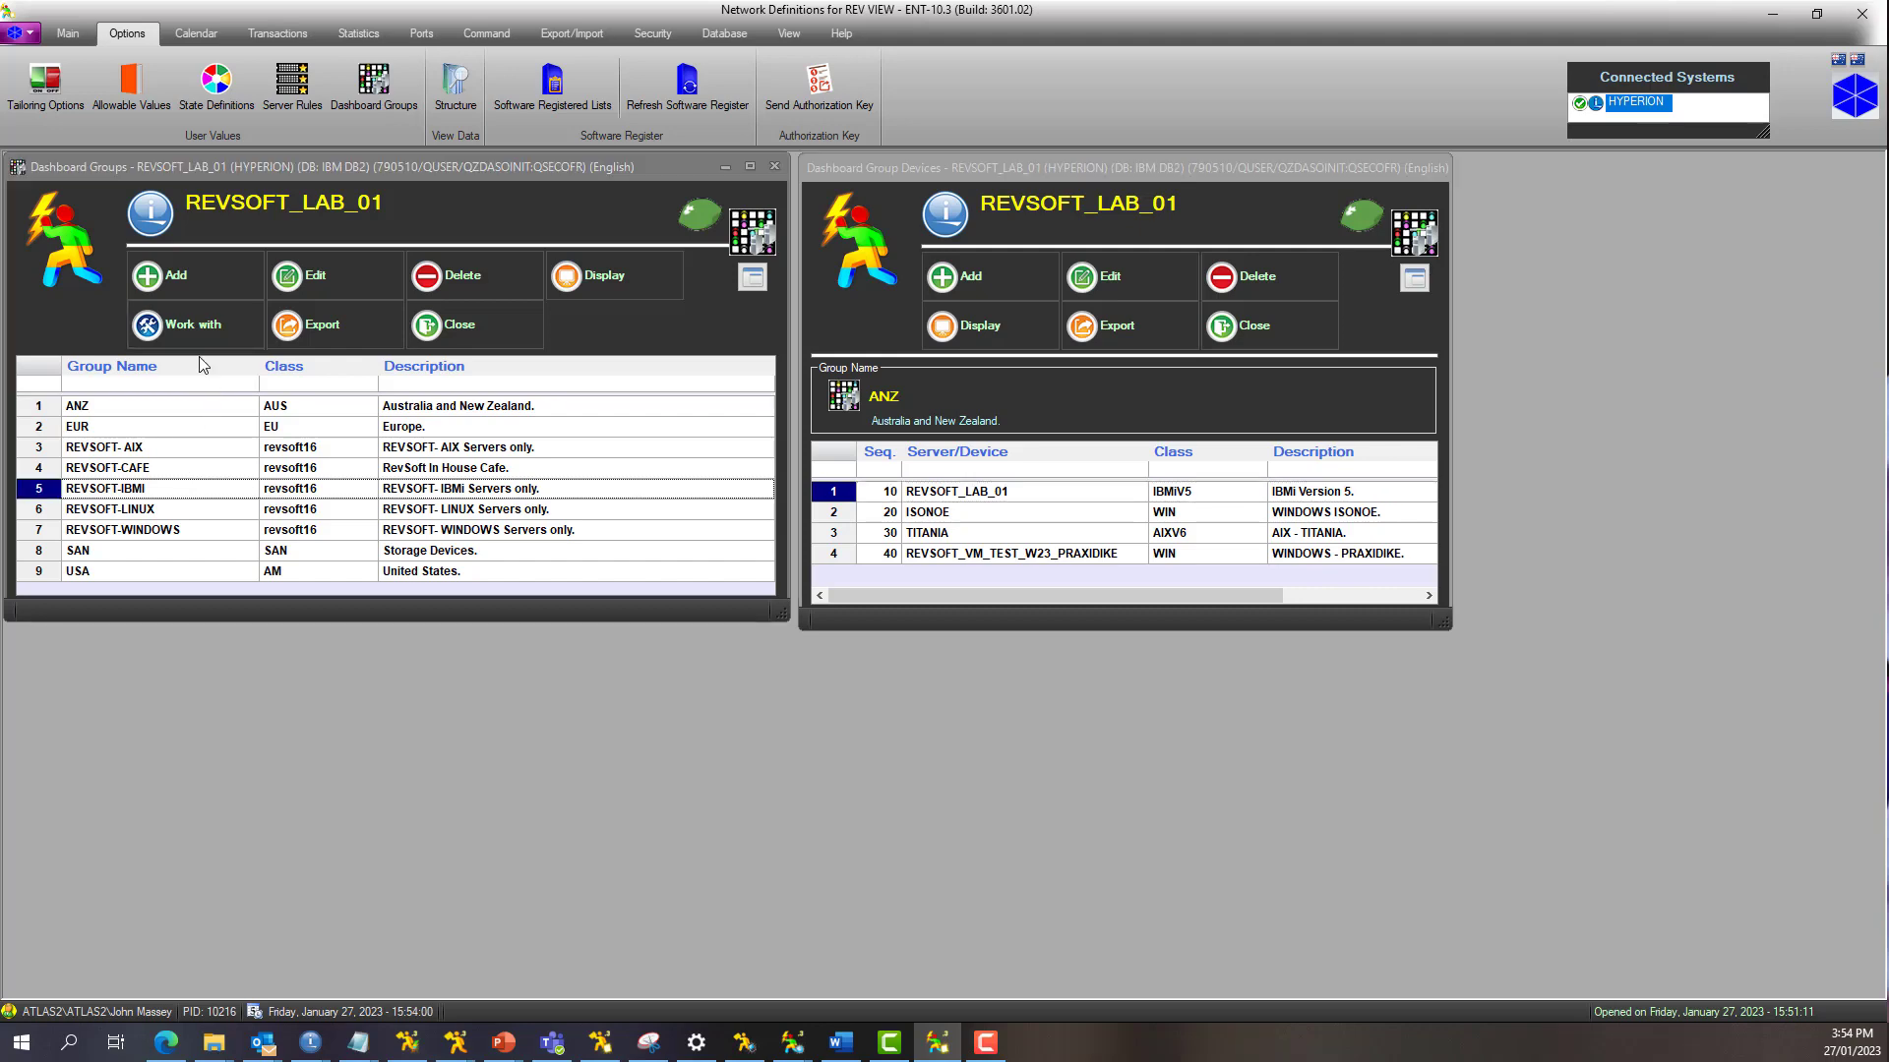
click(189, 325)
drag(437, 295, 1519, 441)
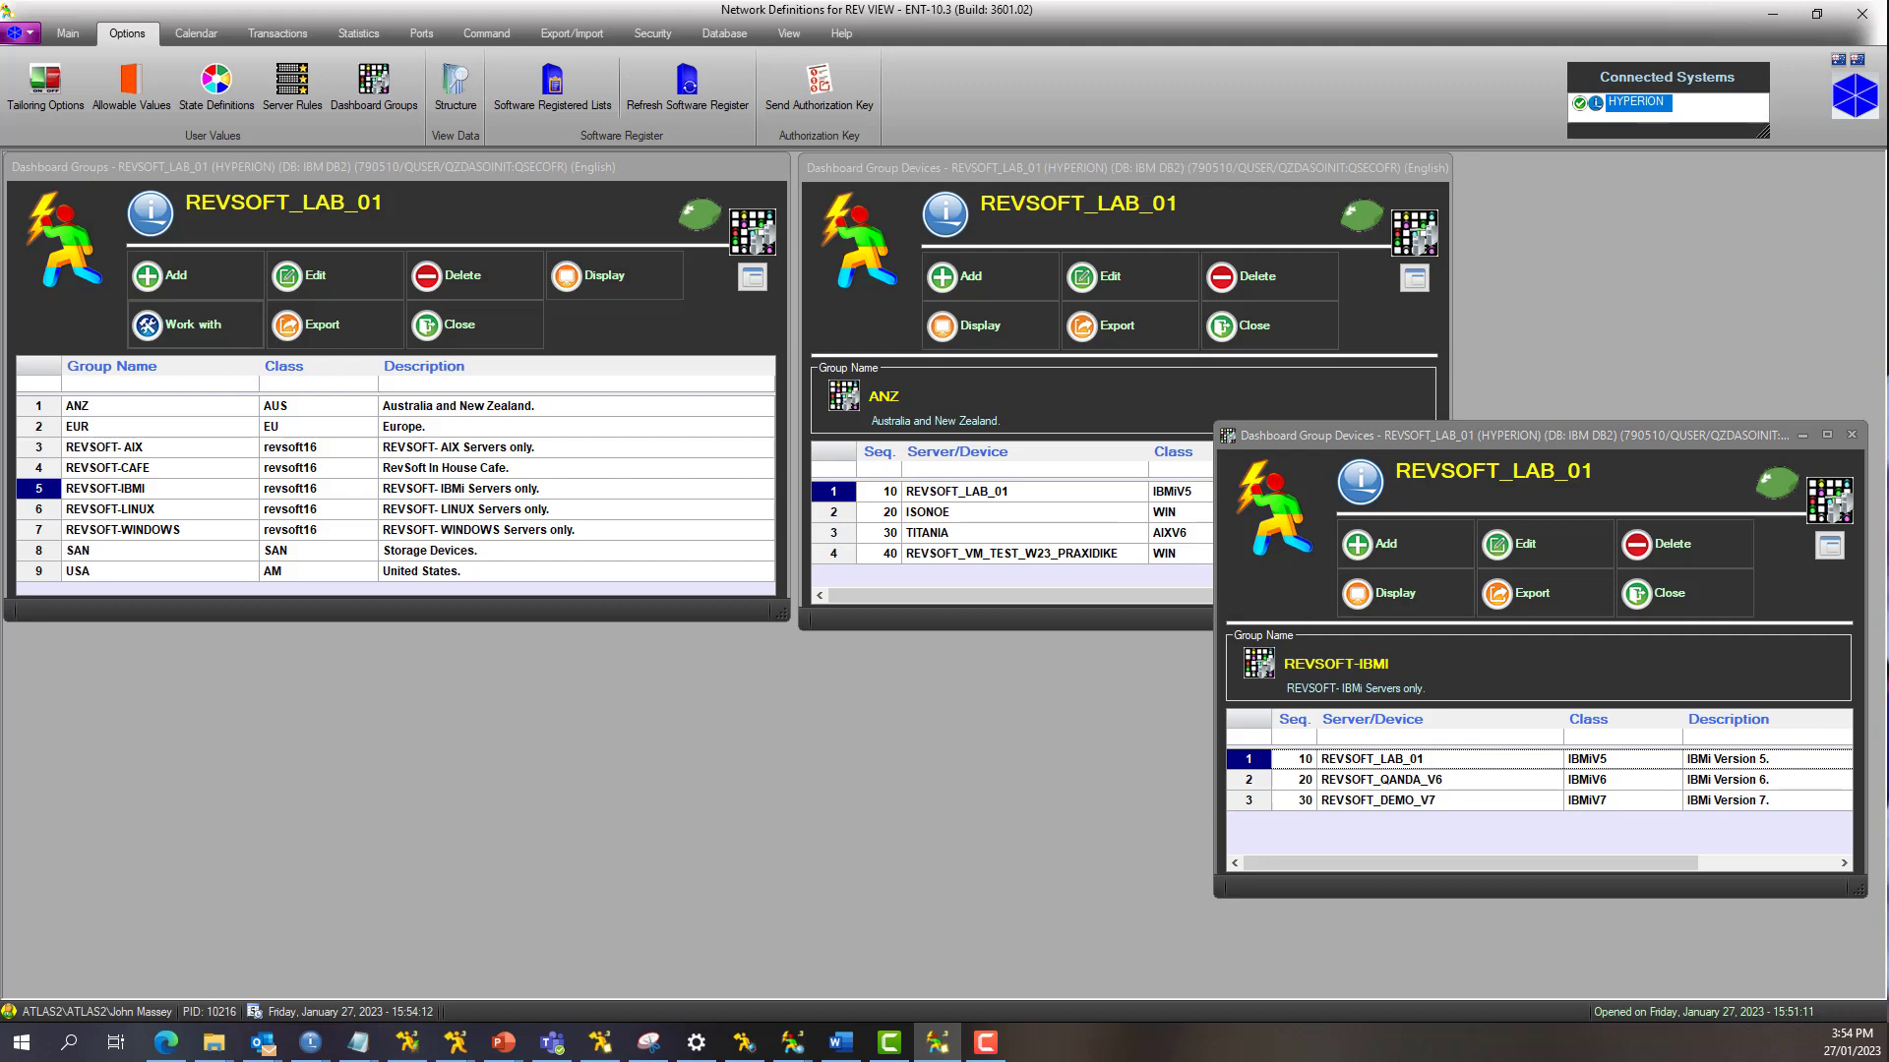
Switch to the Servers/Devices window of Central, place it between the definition windows and add the REVSOFT-IBMI group to its view
click(792, 1042)
drag(509, 264, 929, 313)
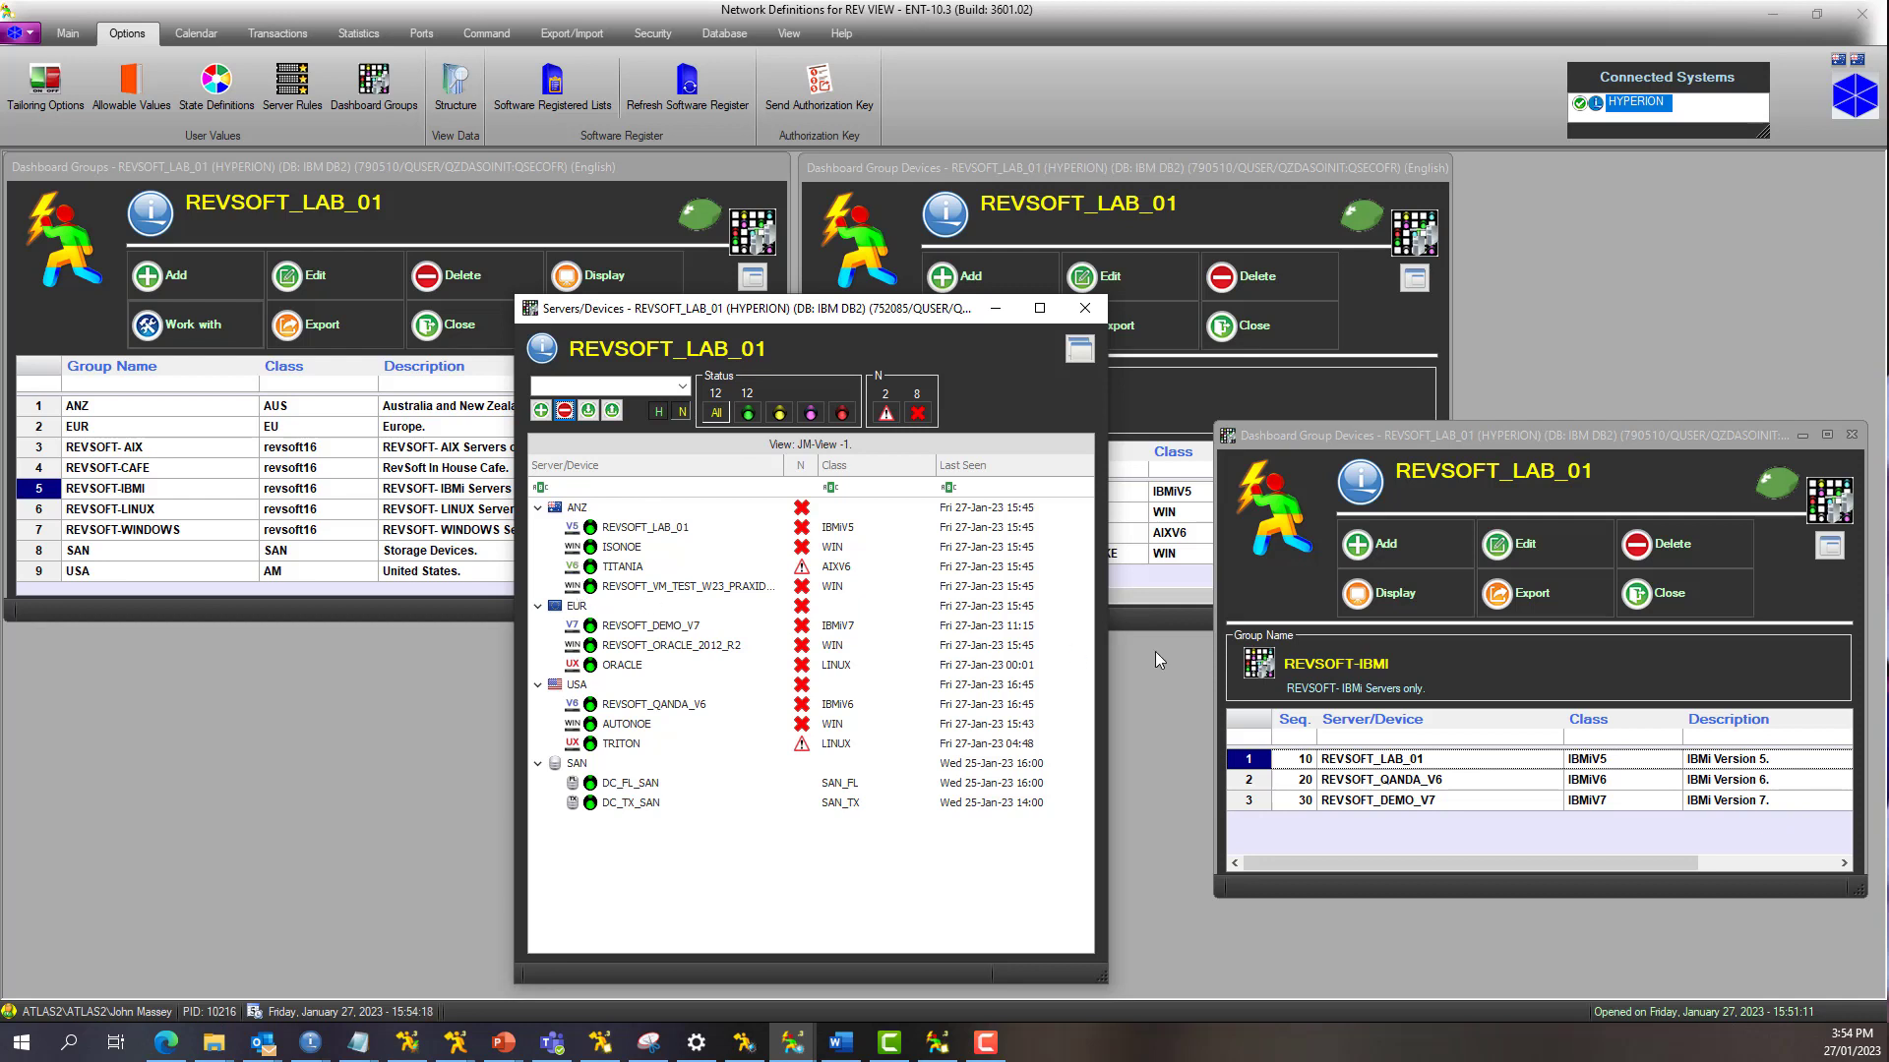
click(682, 387)
click(580, 468)
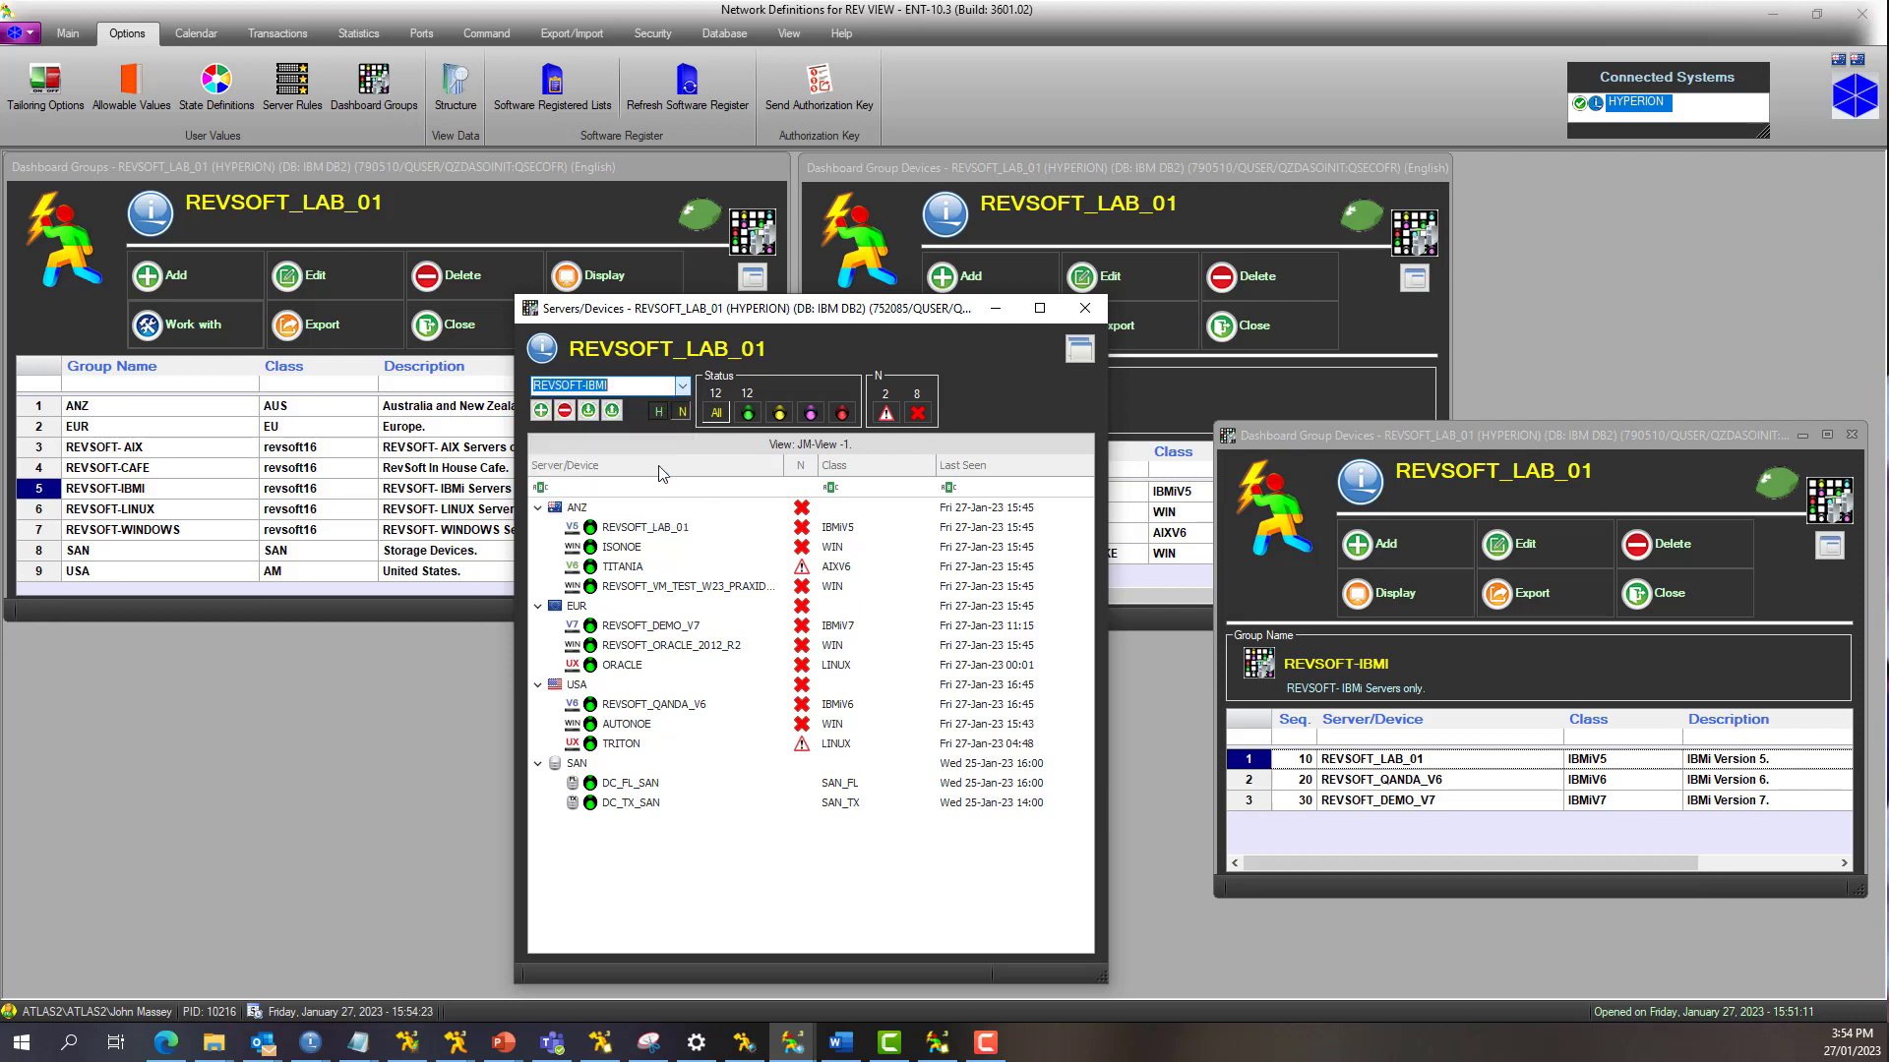
click(540, 410)
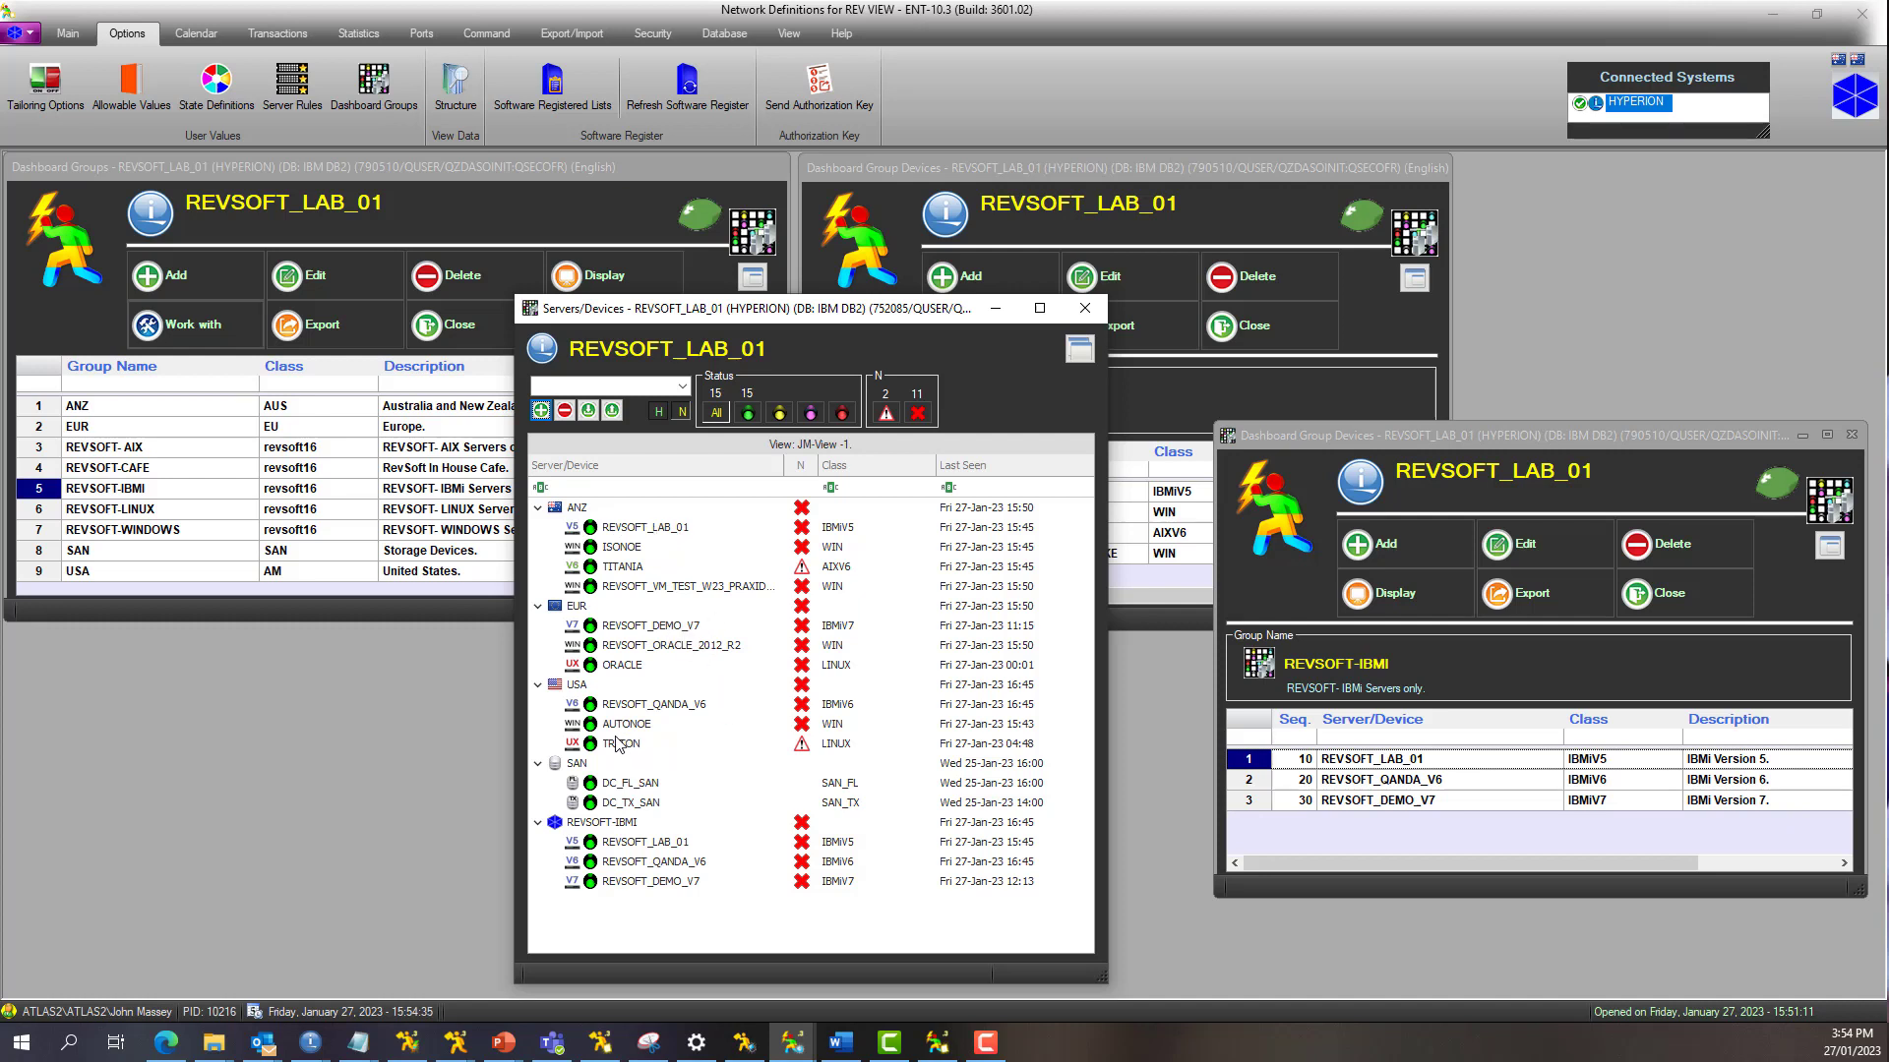
Remove the REVSOFT-IBMI group from the Servers/Devices view
click(623, 825)
click(564, 413)
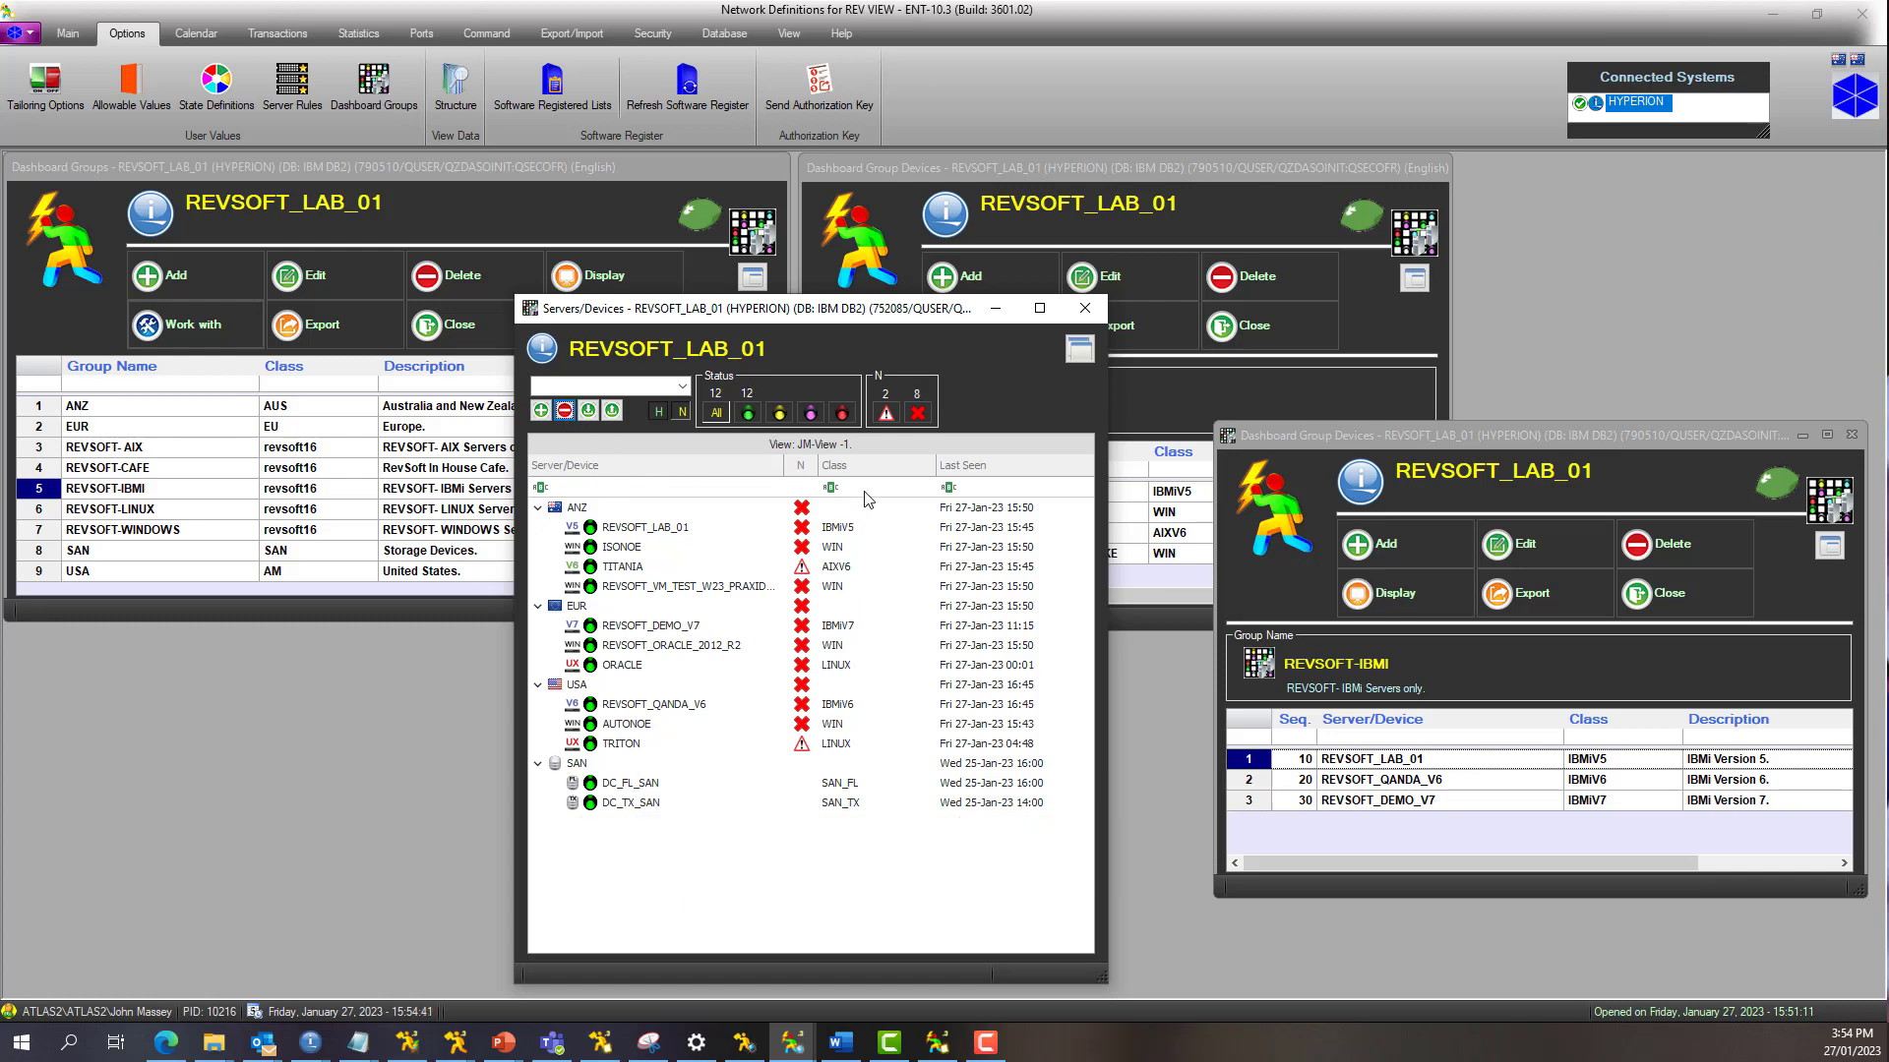
Move the Servers/Devices window out of the way and close the REVSOFT-IBMI and ANZ device lists in Network Definitions
drag(915, 312, 369, 236)
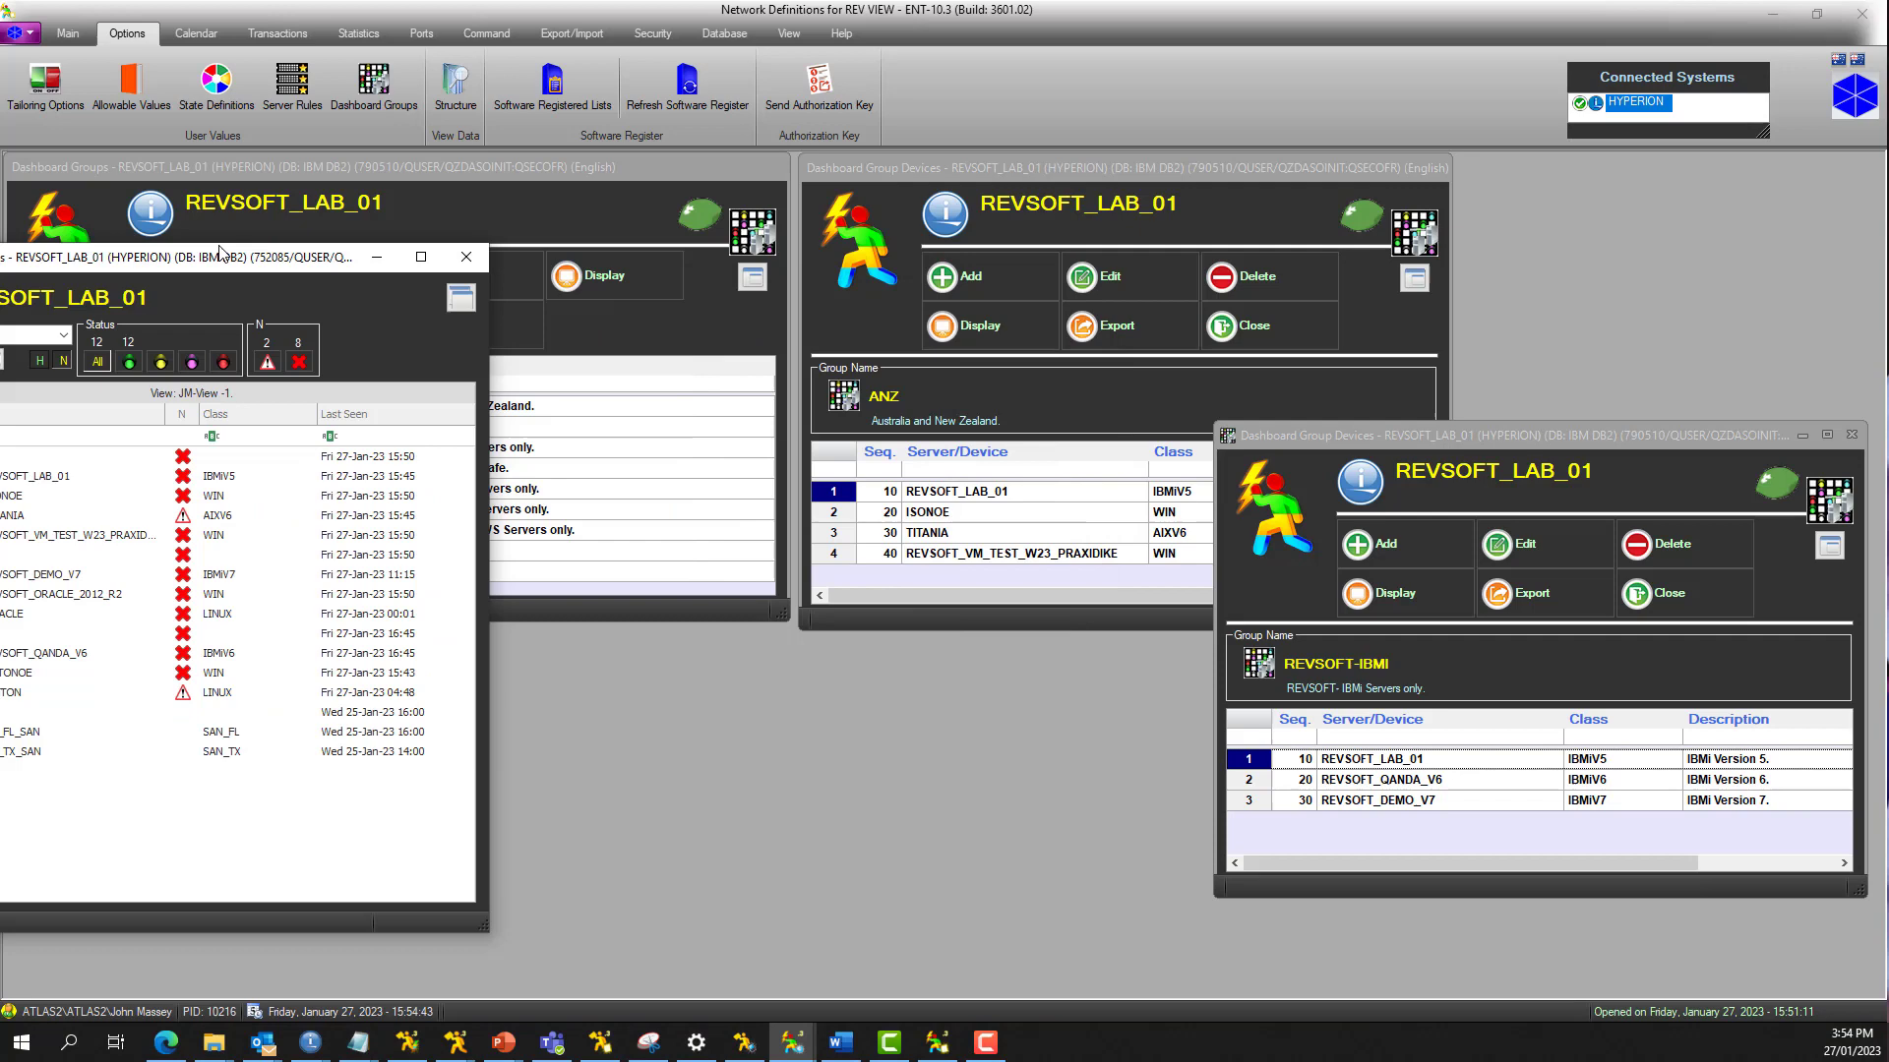
click(538, 232)
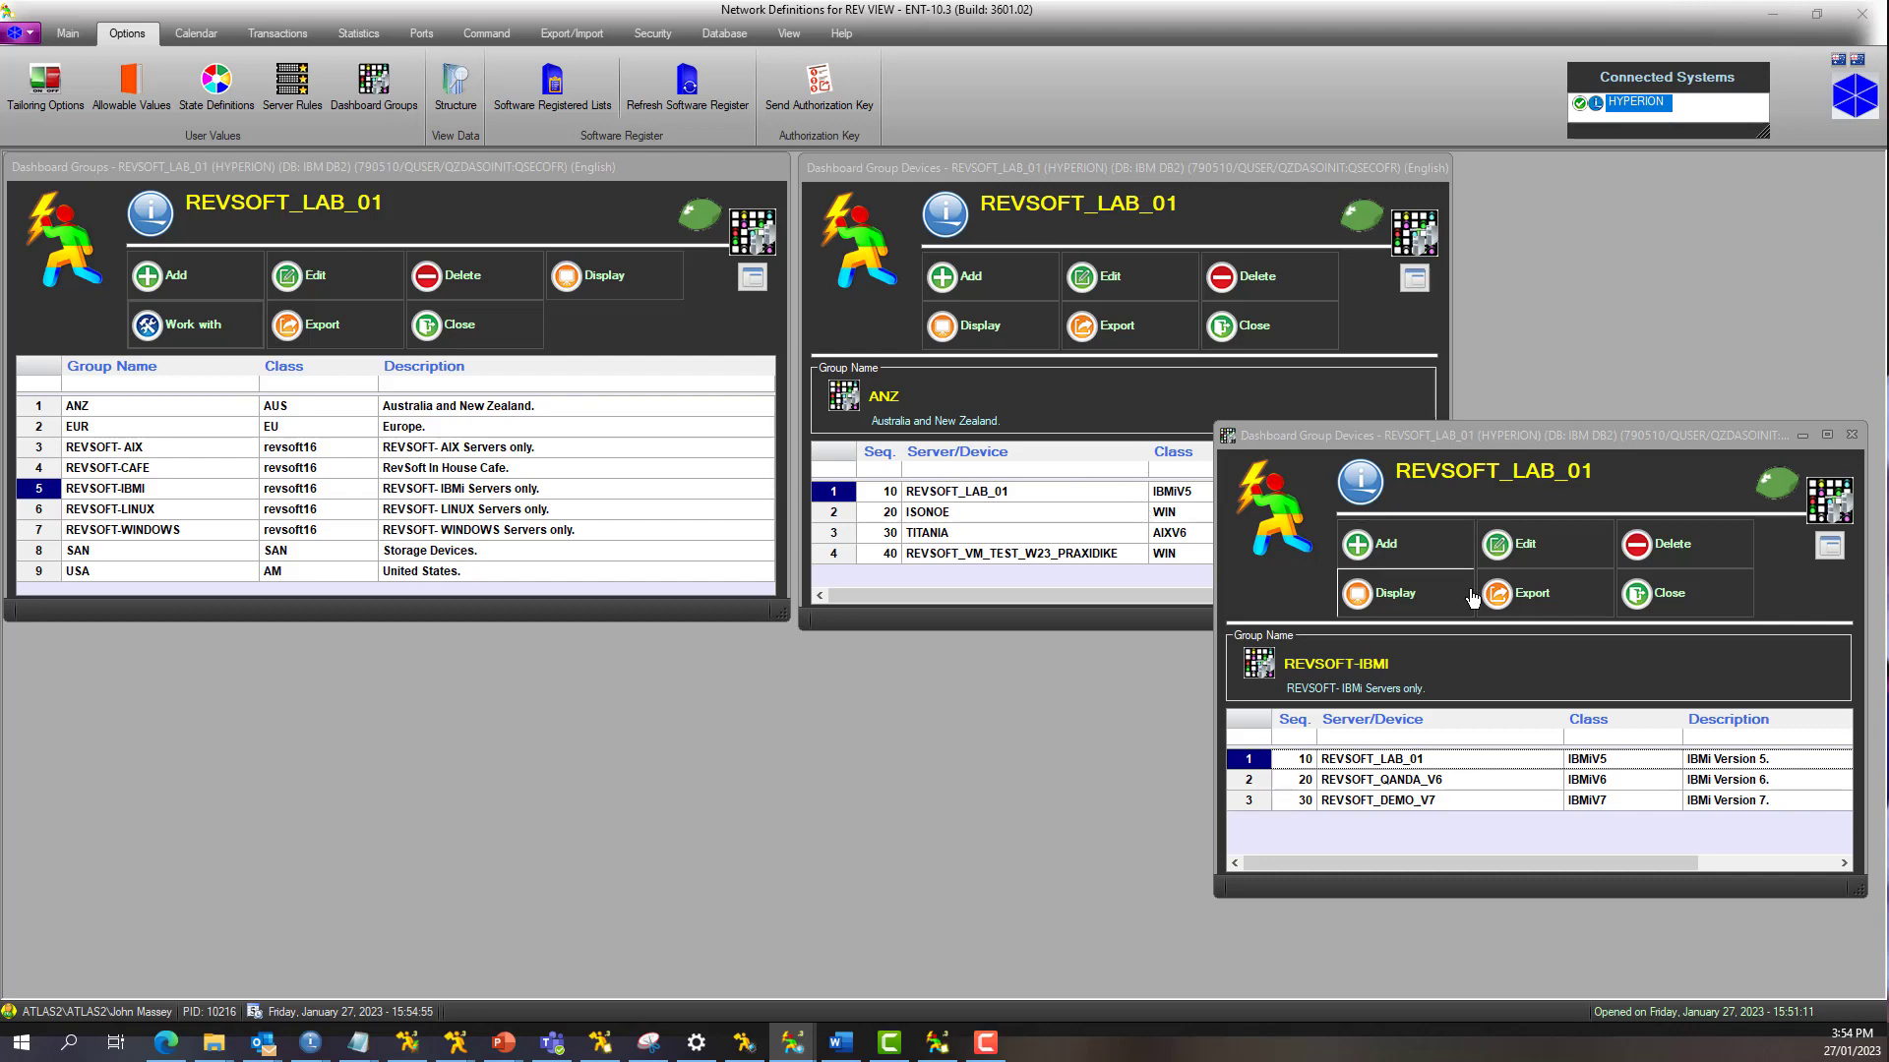
click(1641, 600)
click(1228, 327)
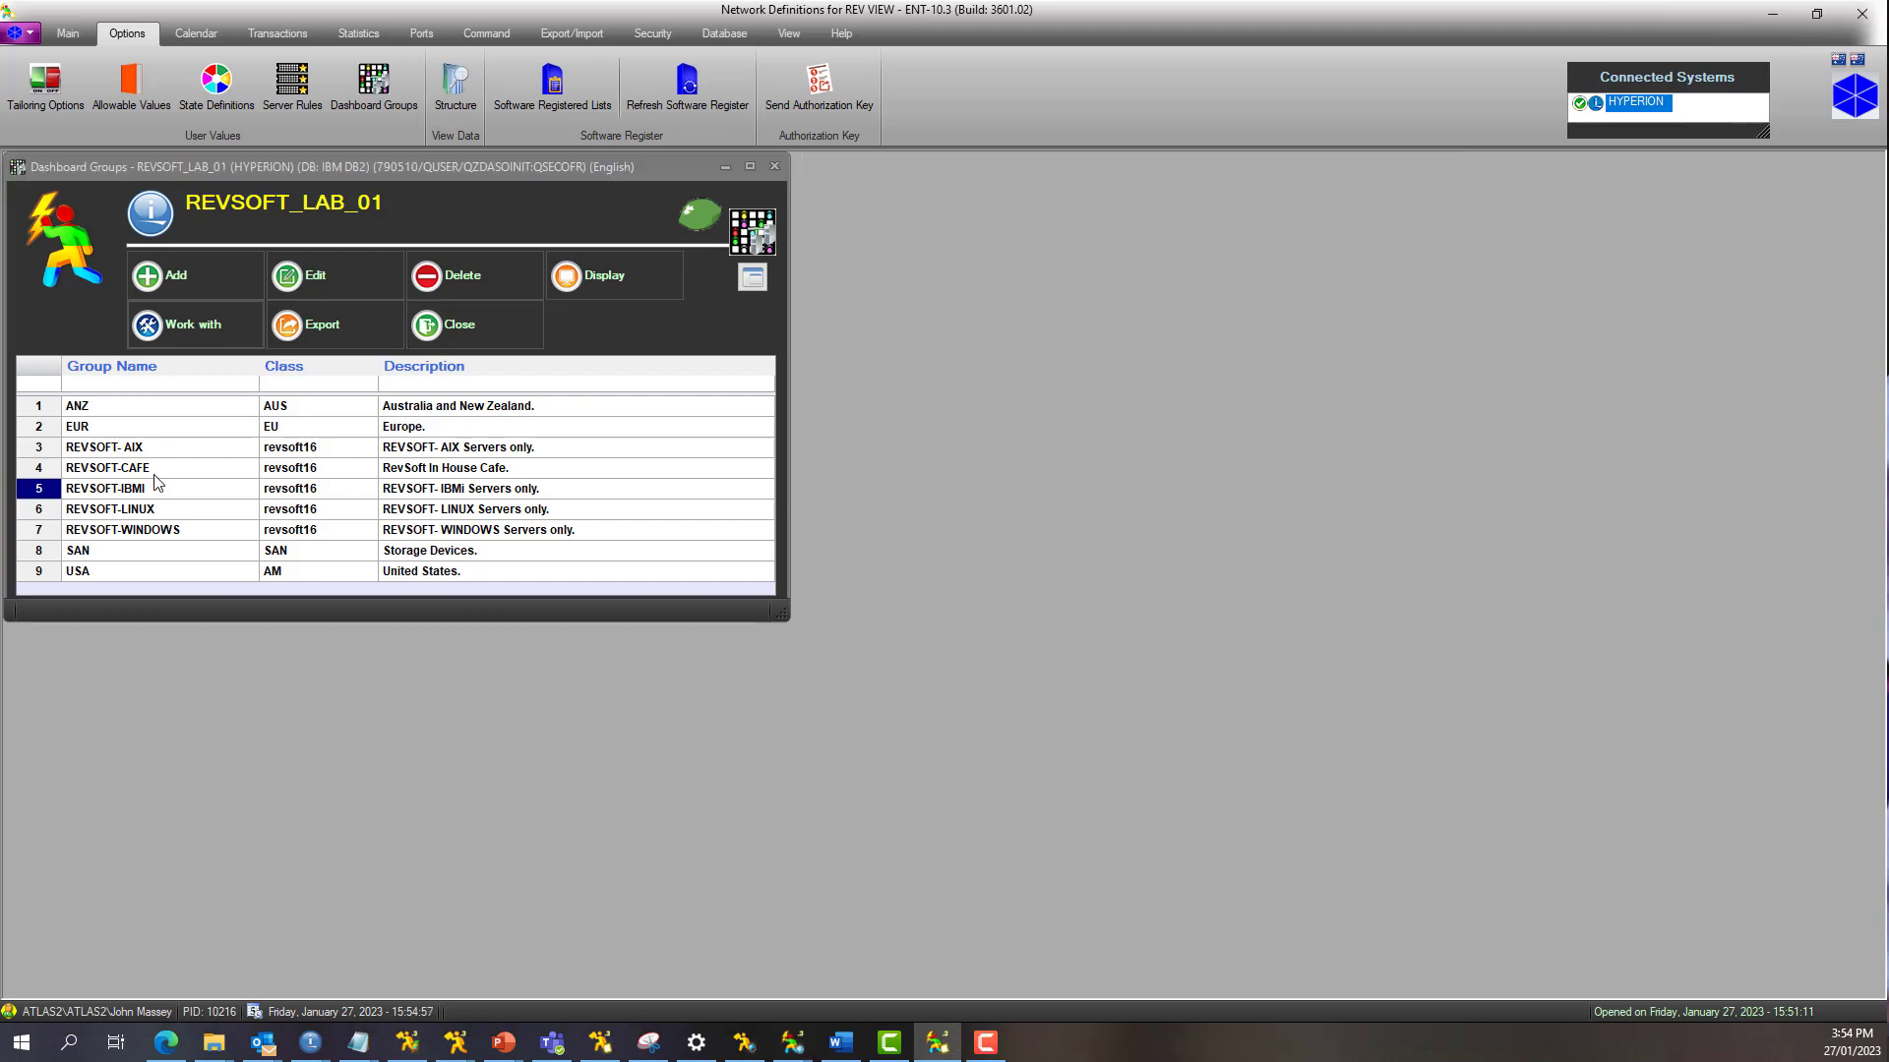
Open the ANZ group definition and compare its AUS class with the image files in the Class folder, minimizing both windows
click(163, 409)
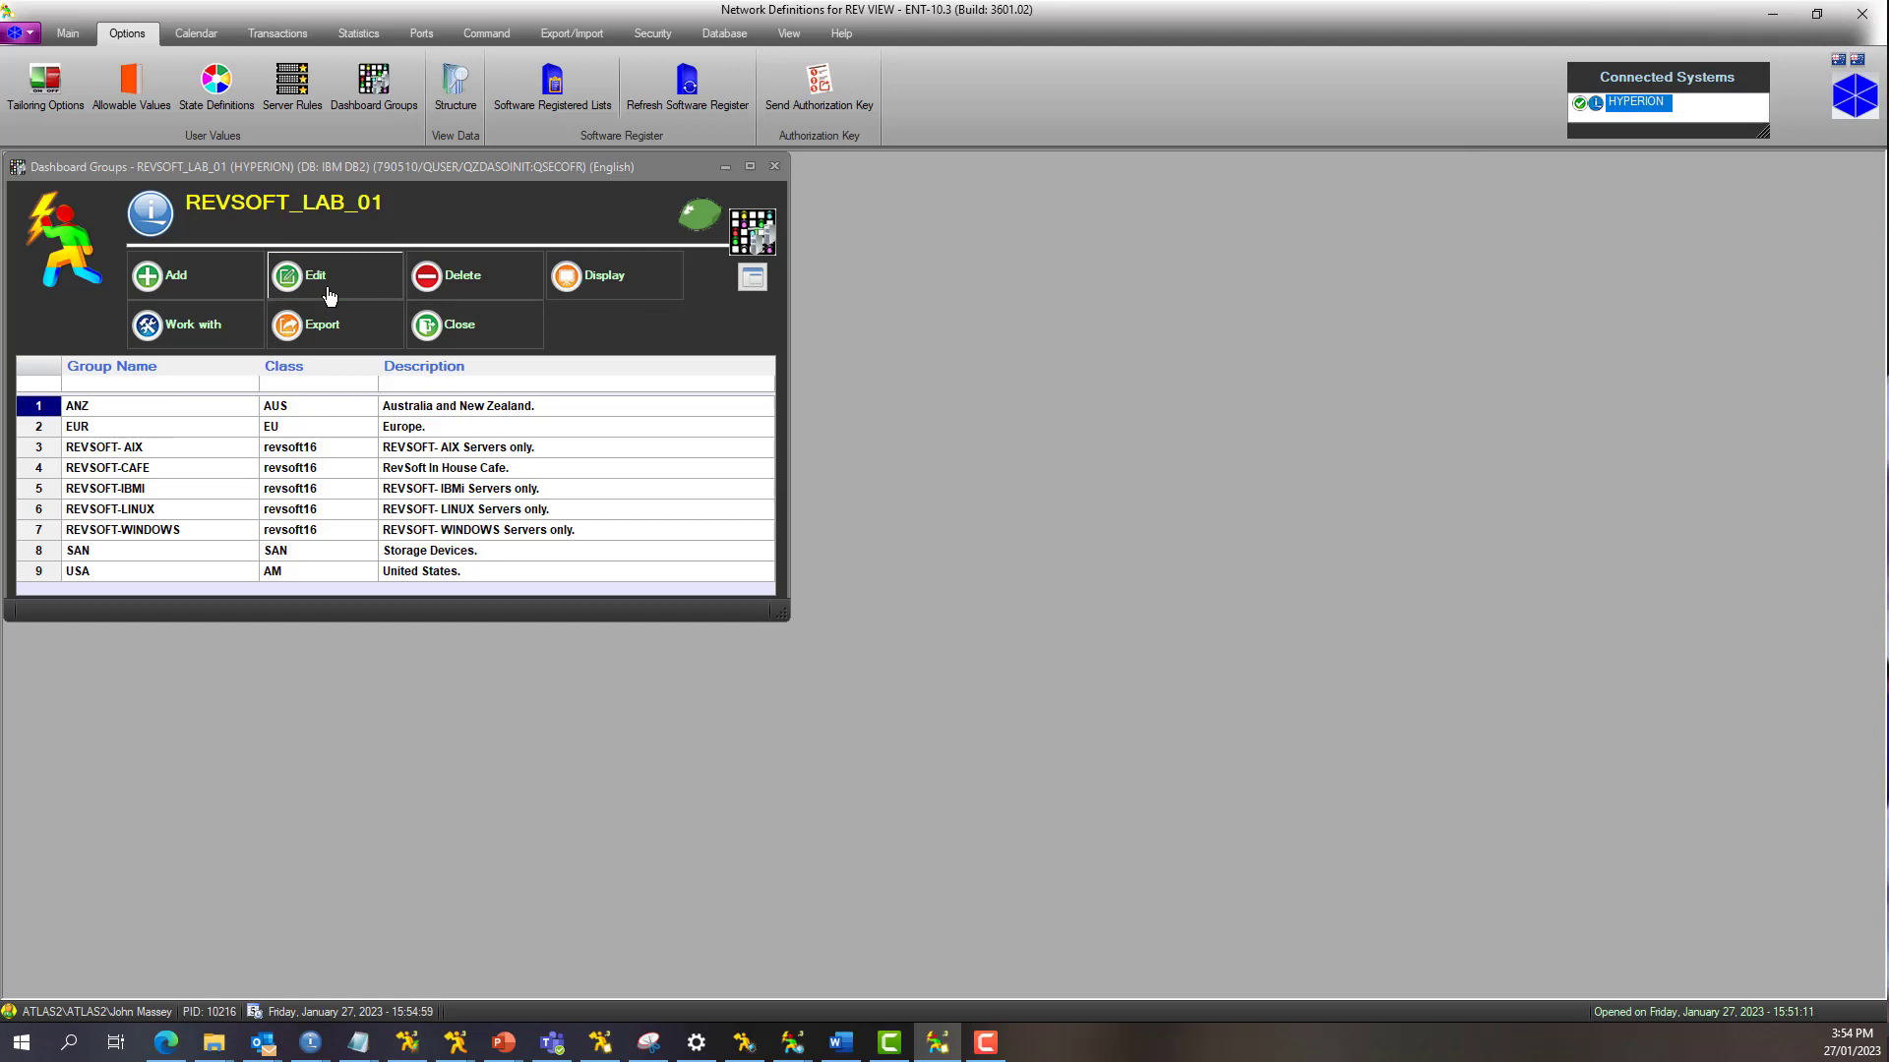
click(313, 277)
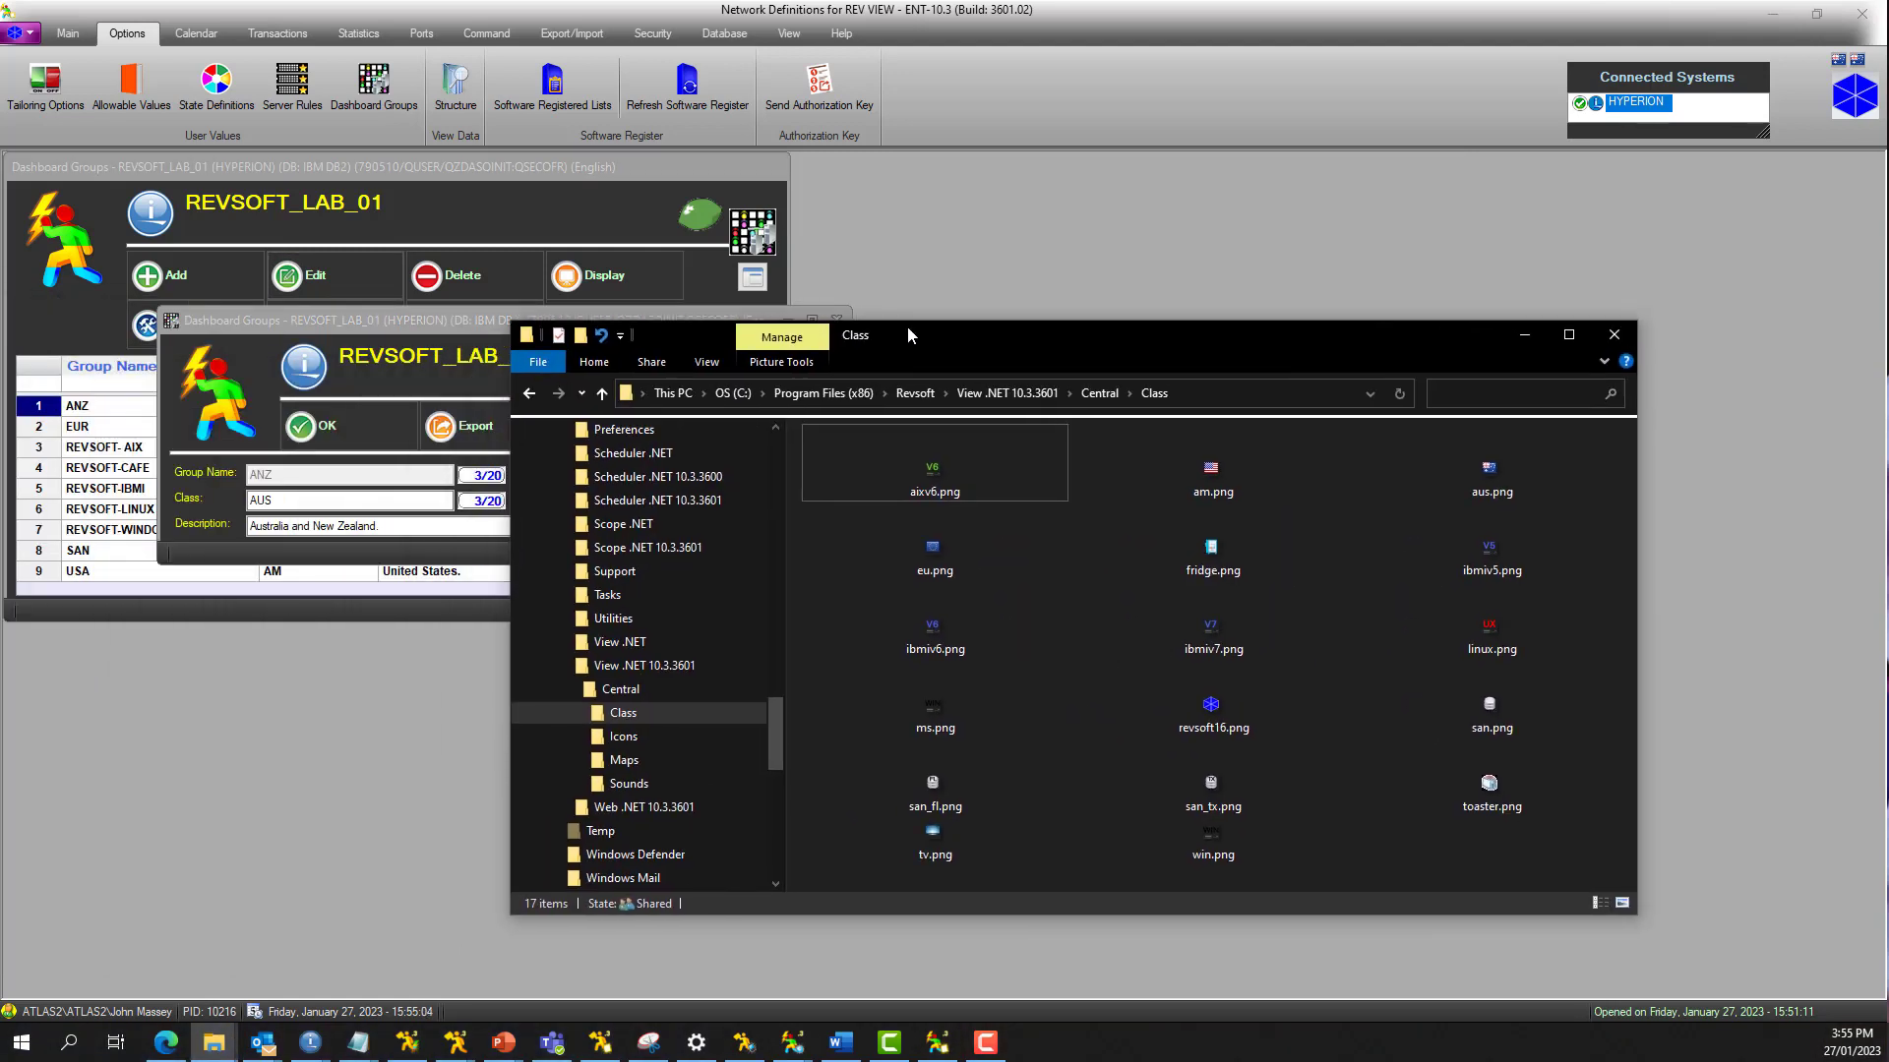
drag(907, 327, 1012, 333)
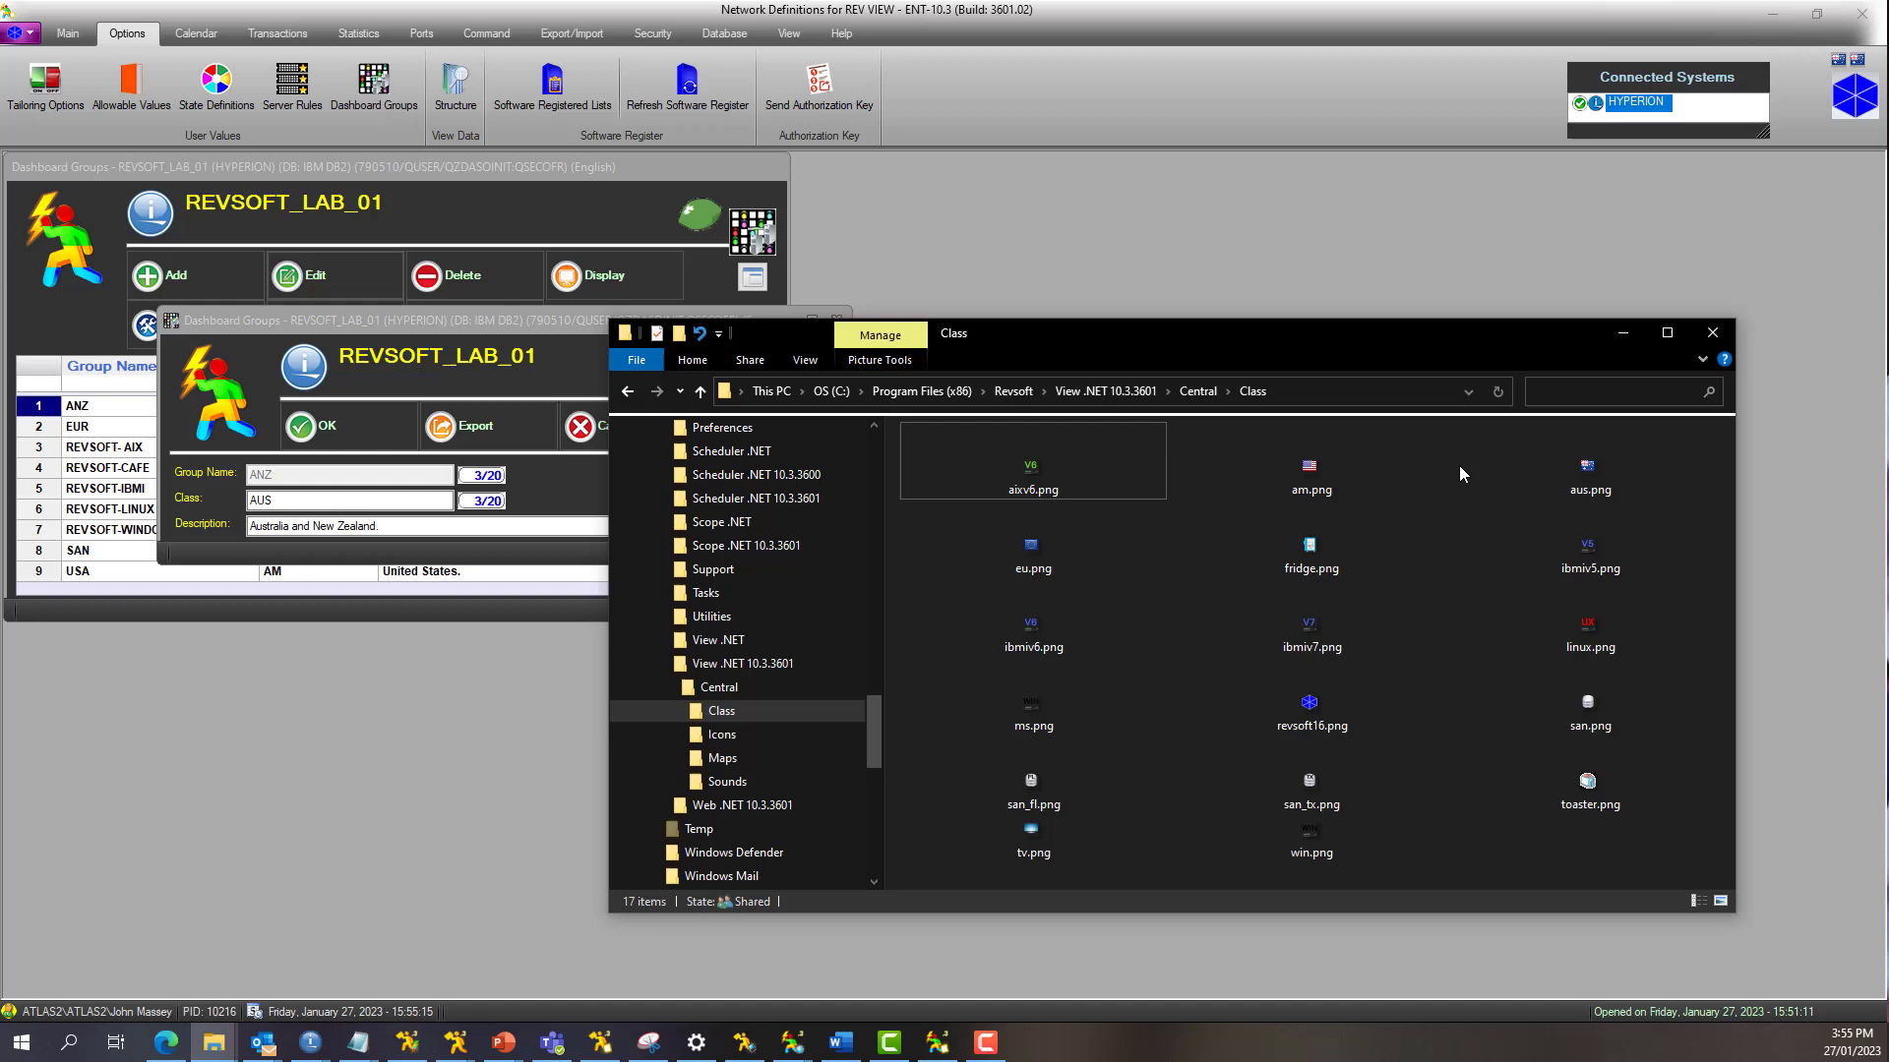
click(1622, 335)
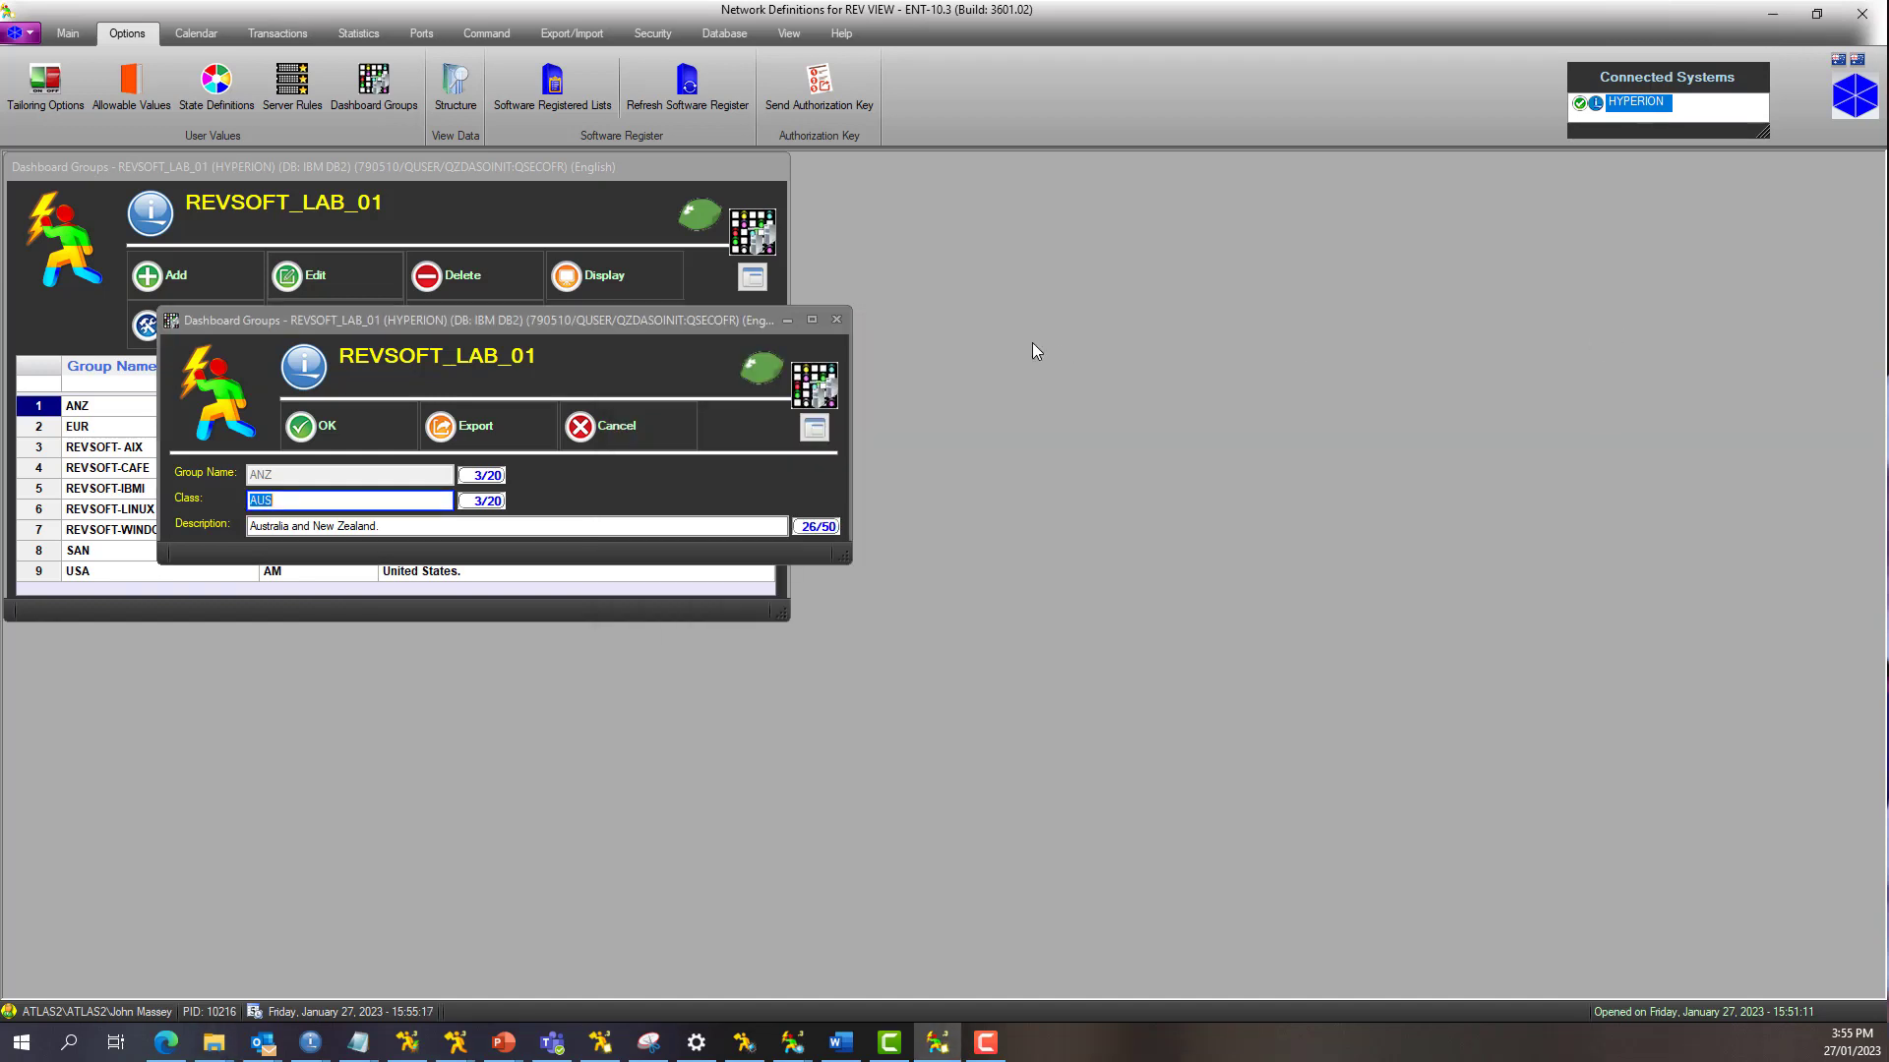
click(787, 322)
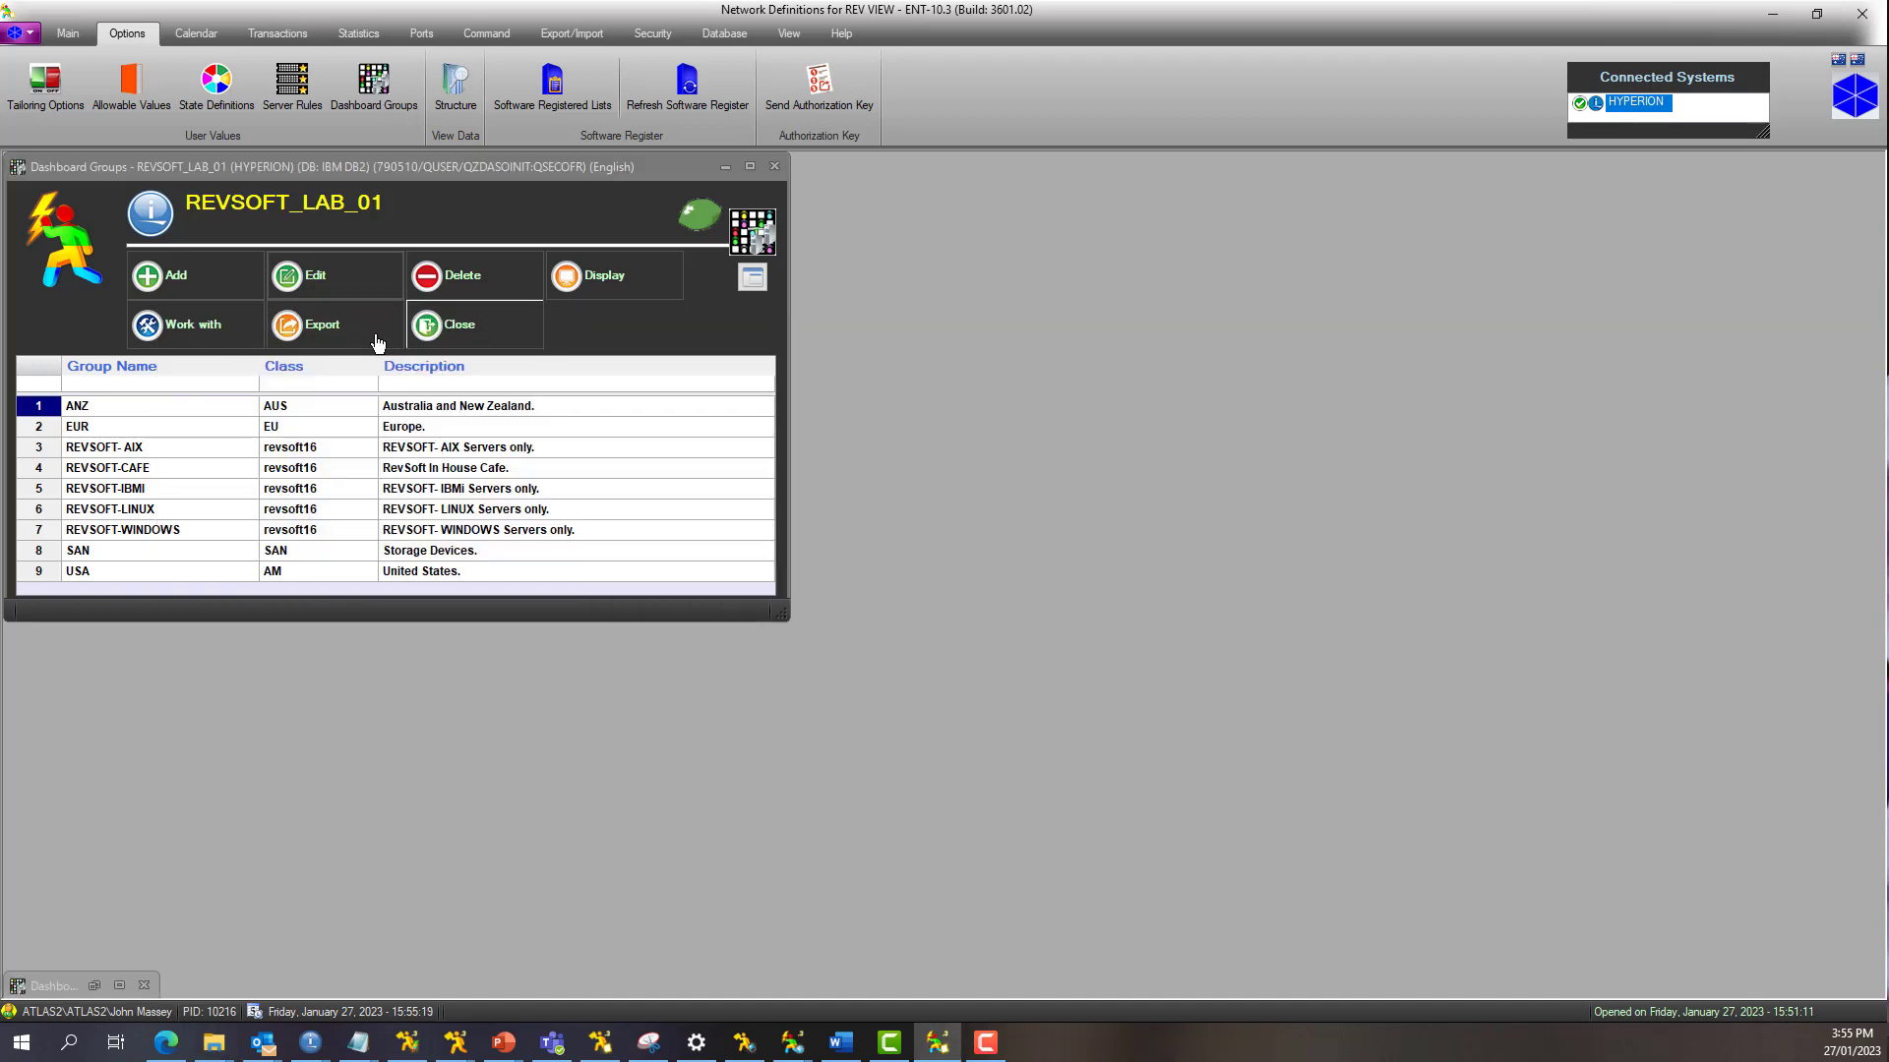
Open the ANZ device list beside the groups and compare its REVSOFT_LAB_01 entry's class with the Class folder images, closing the entry unsaved
click(188, 326)
drag(565, 345, 1154, 168)
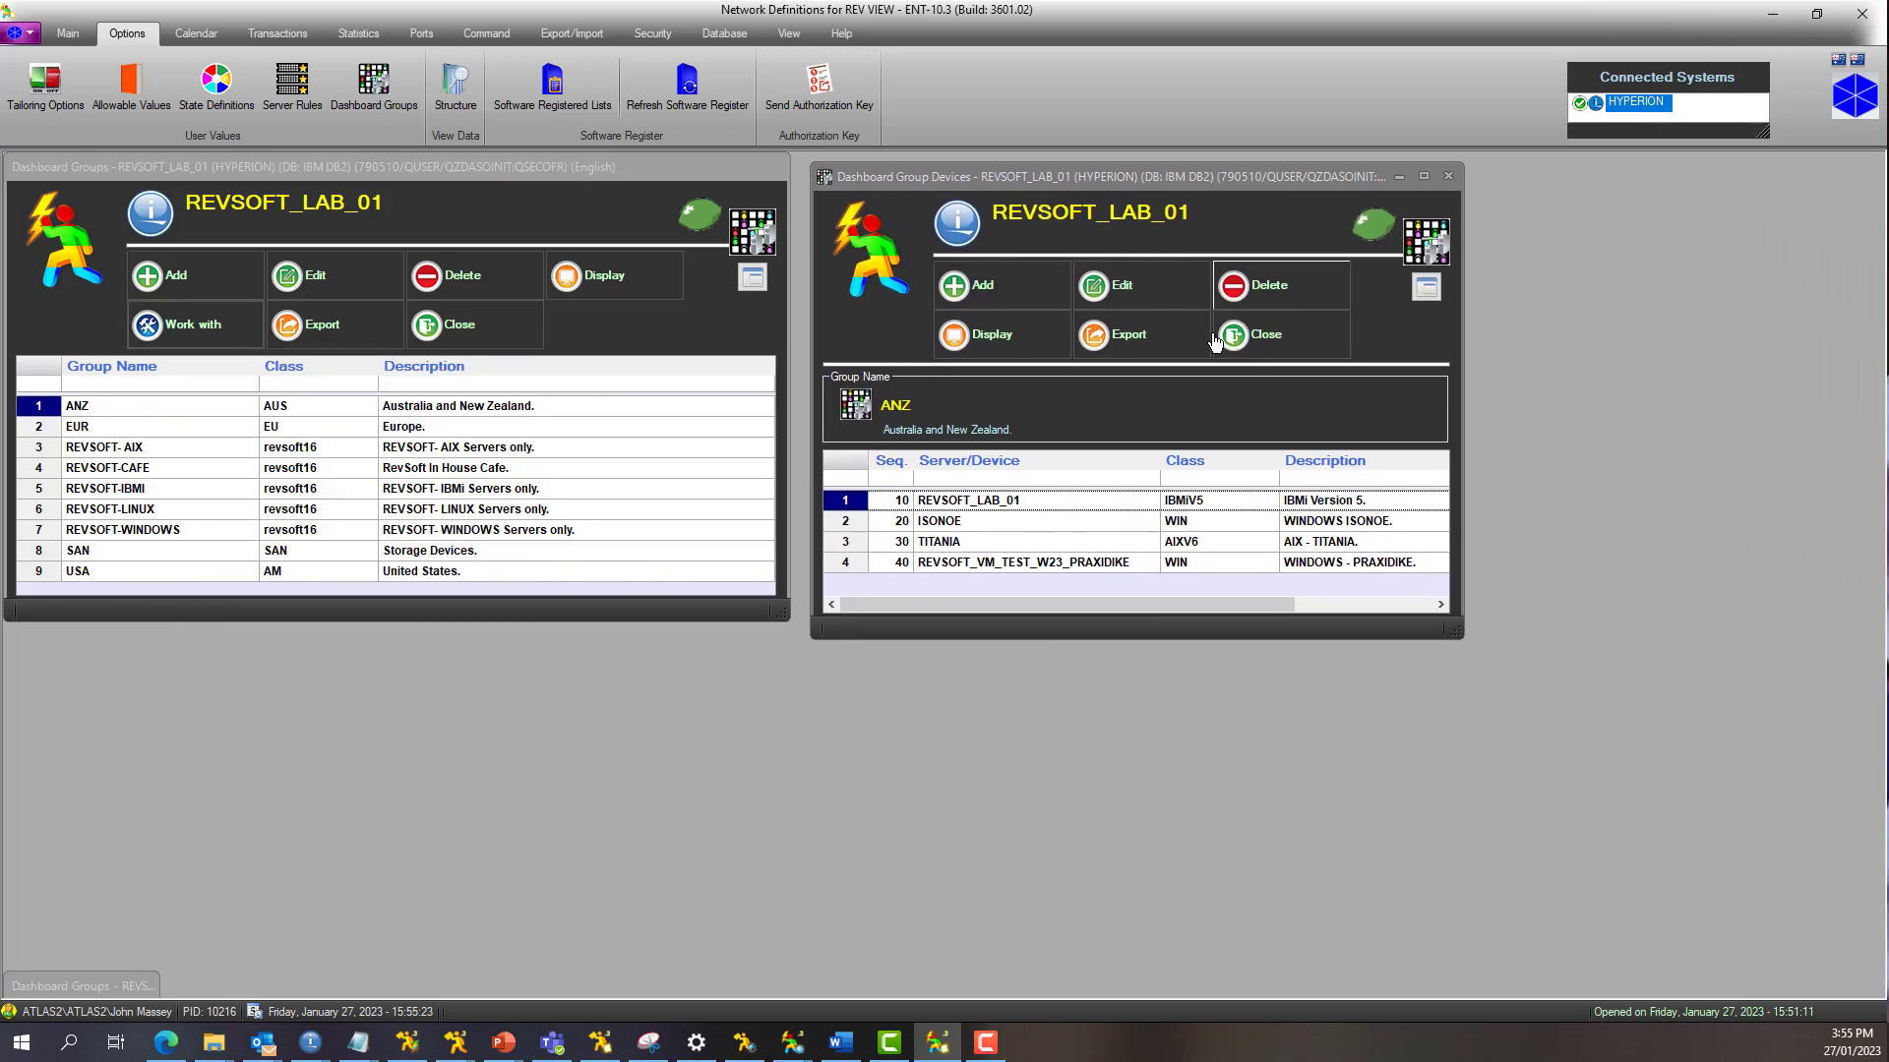
double_click(1070, 507)
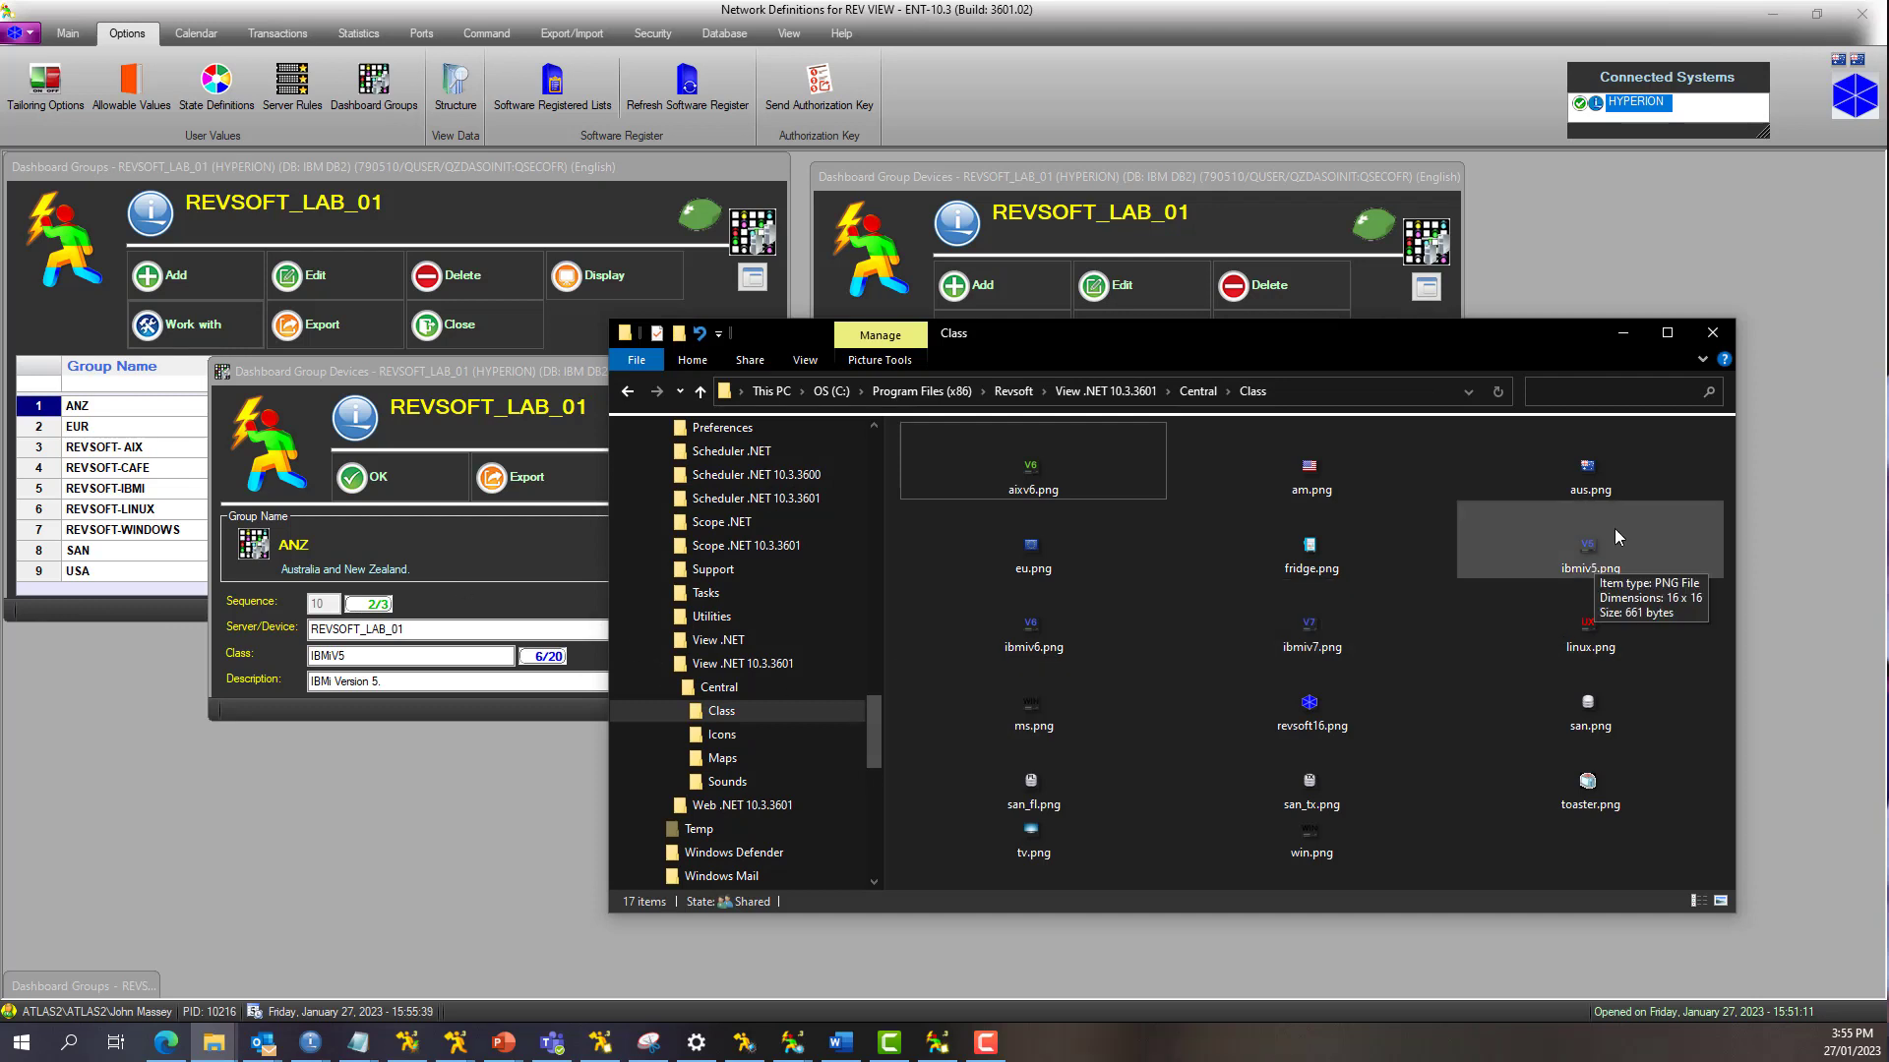
click(1625, 335)
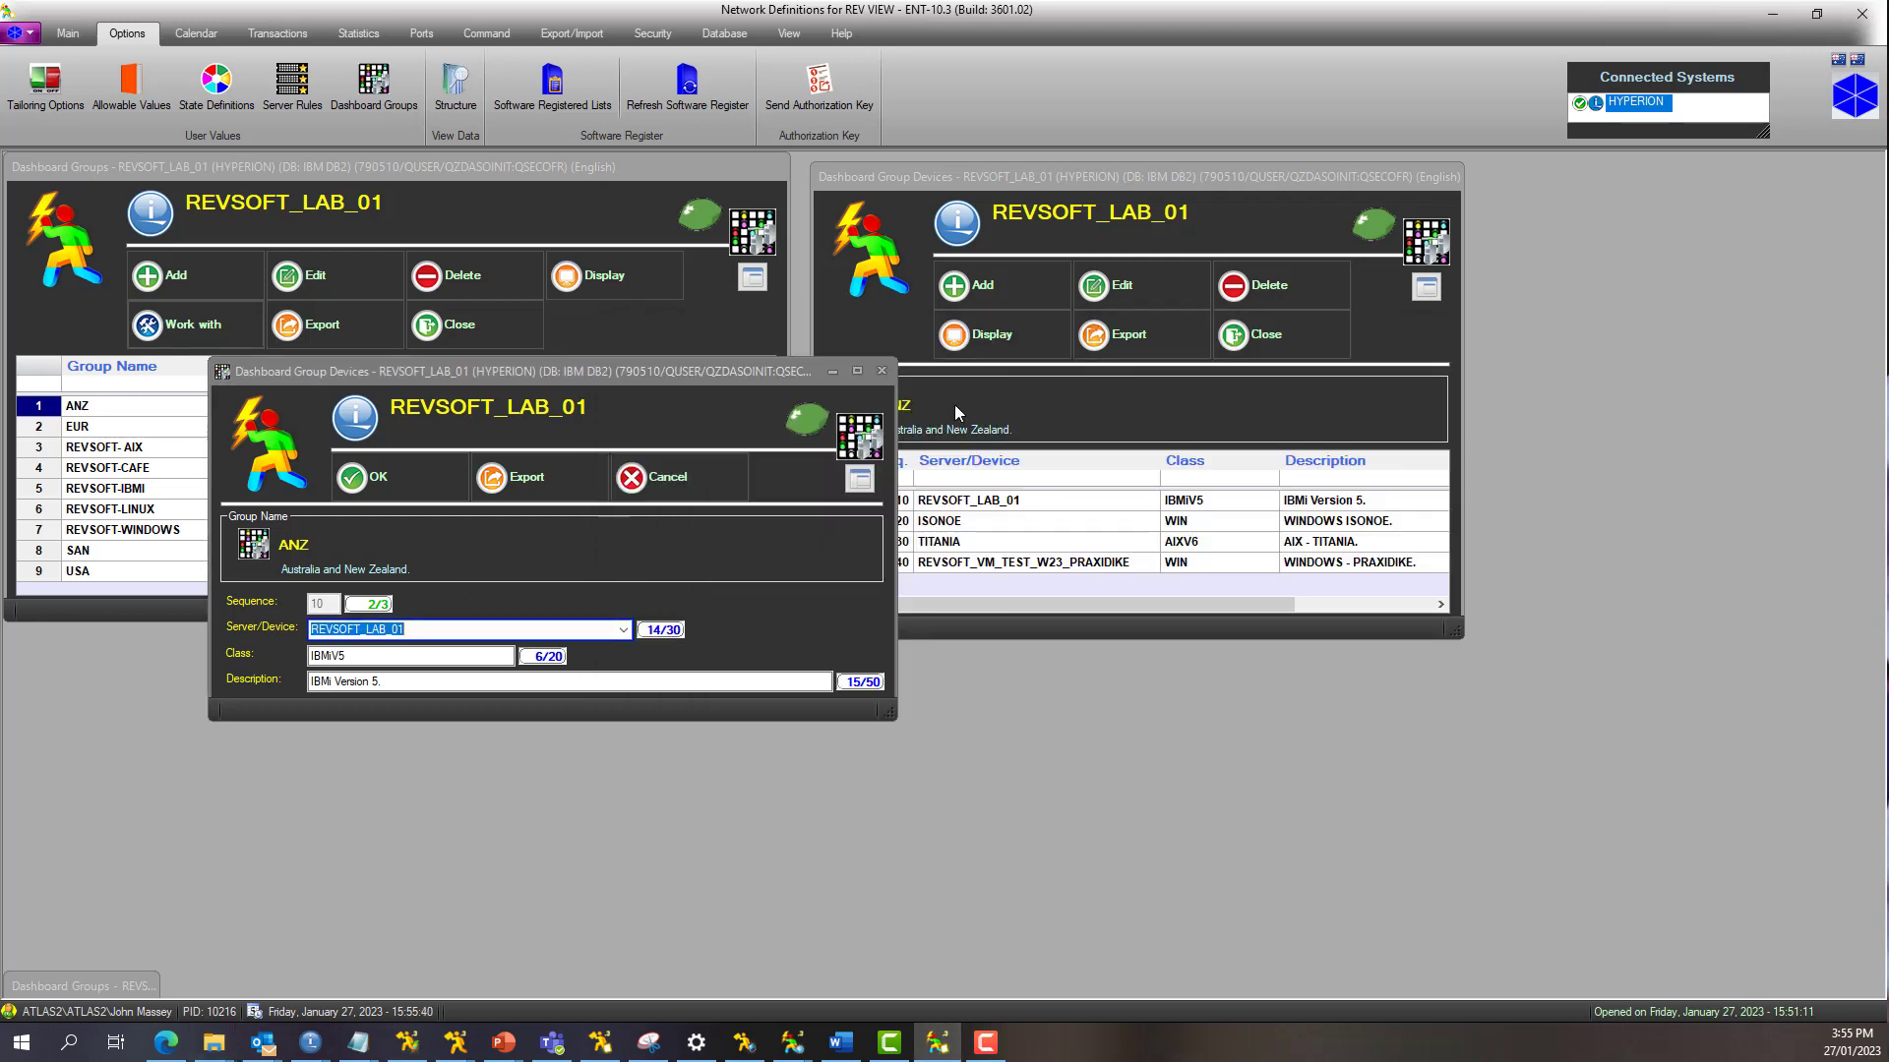
click(882, 370)
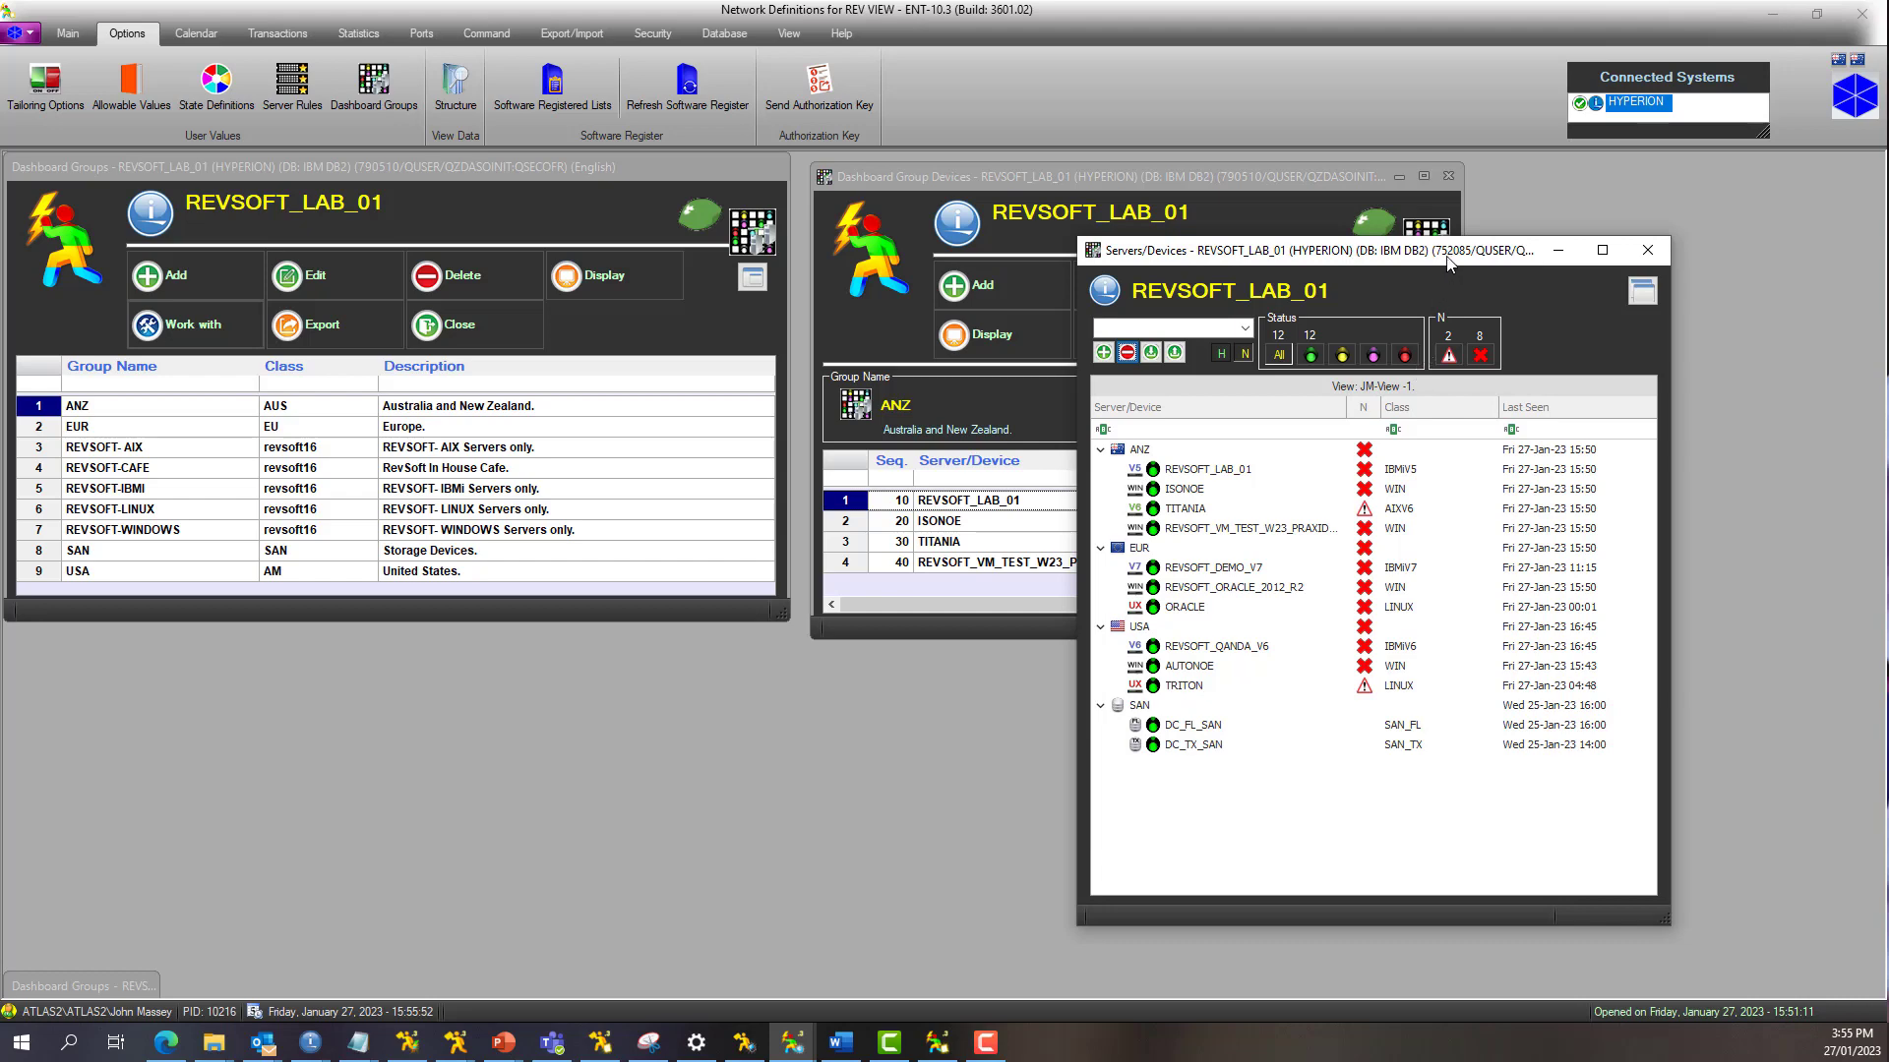
Examine the class icons in the Servers/Devices view of Central, put it away and close the ANZ device list
key(Escape)
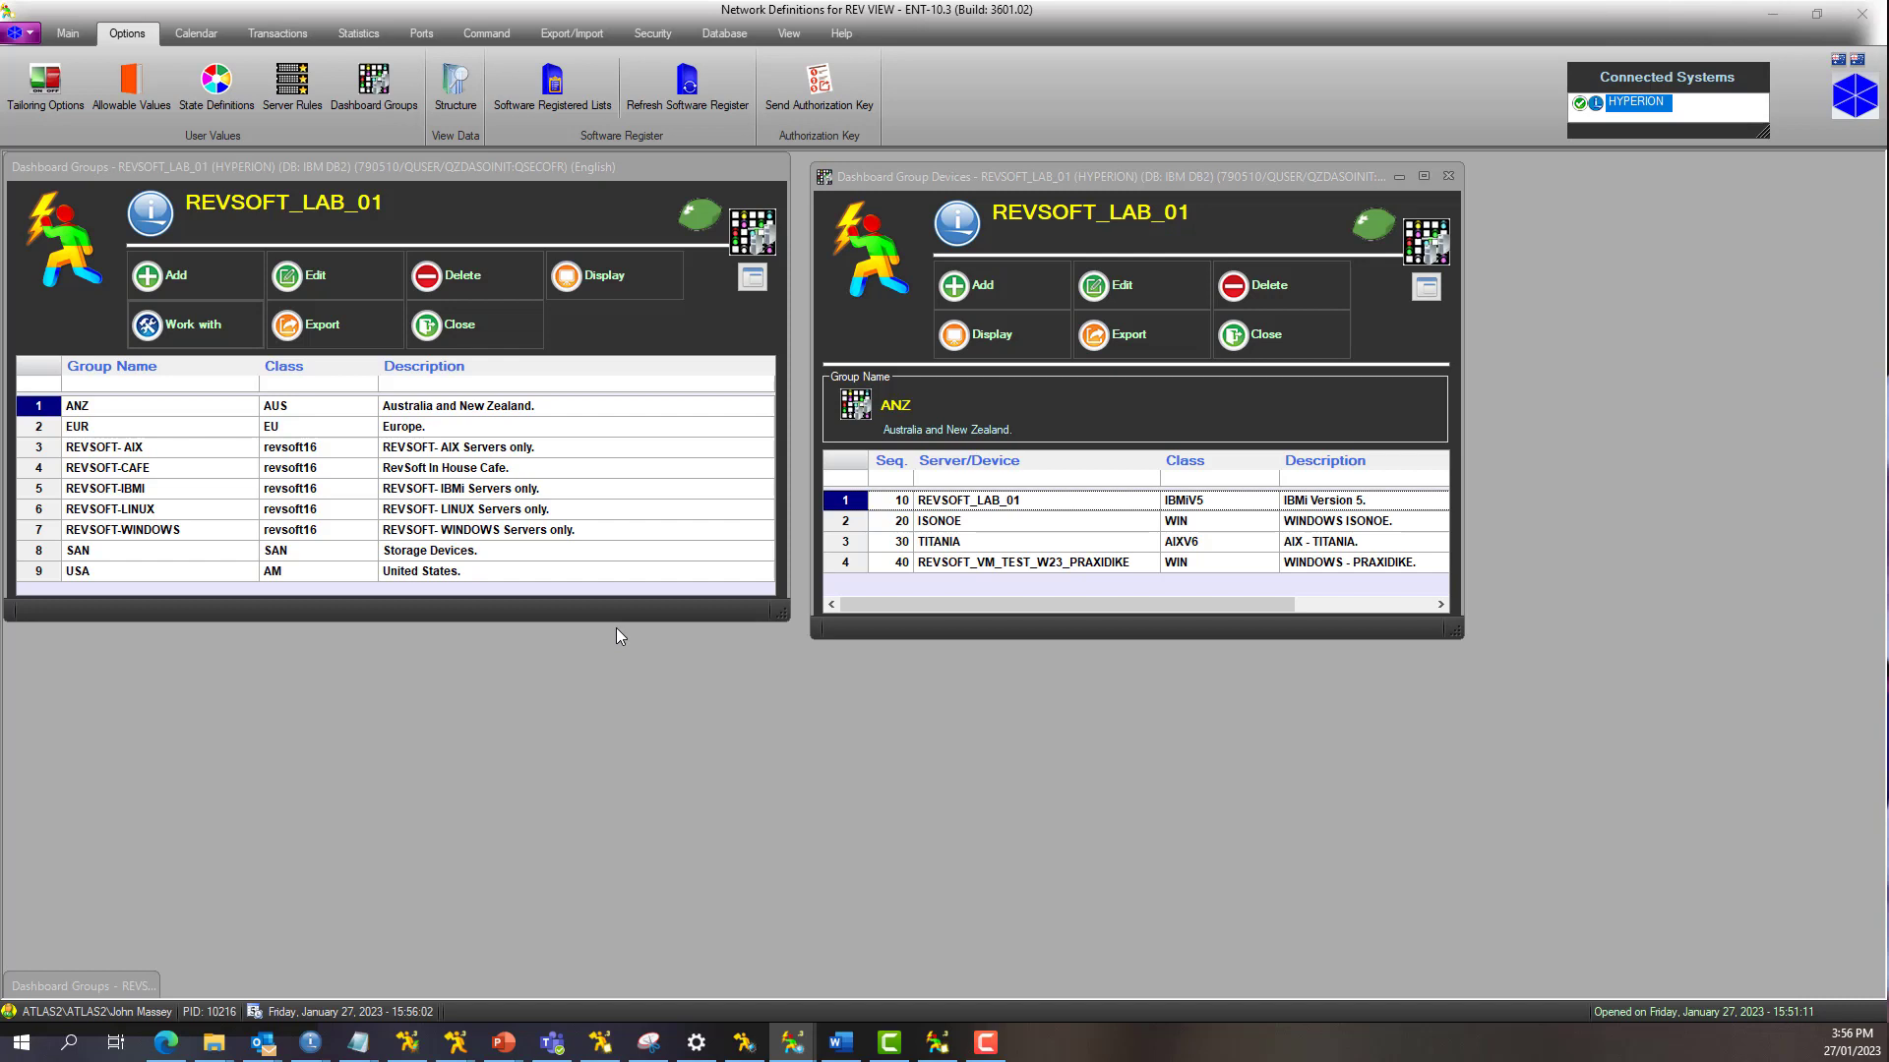
click(1251, 344)
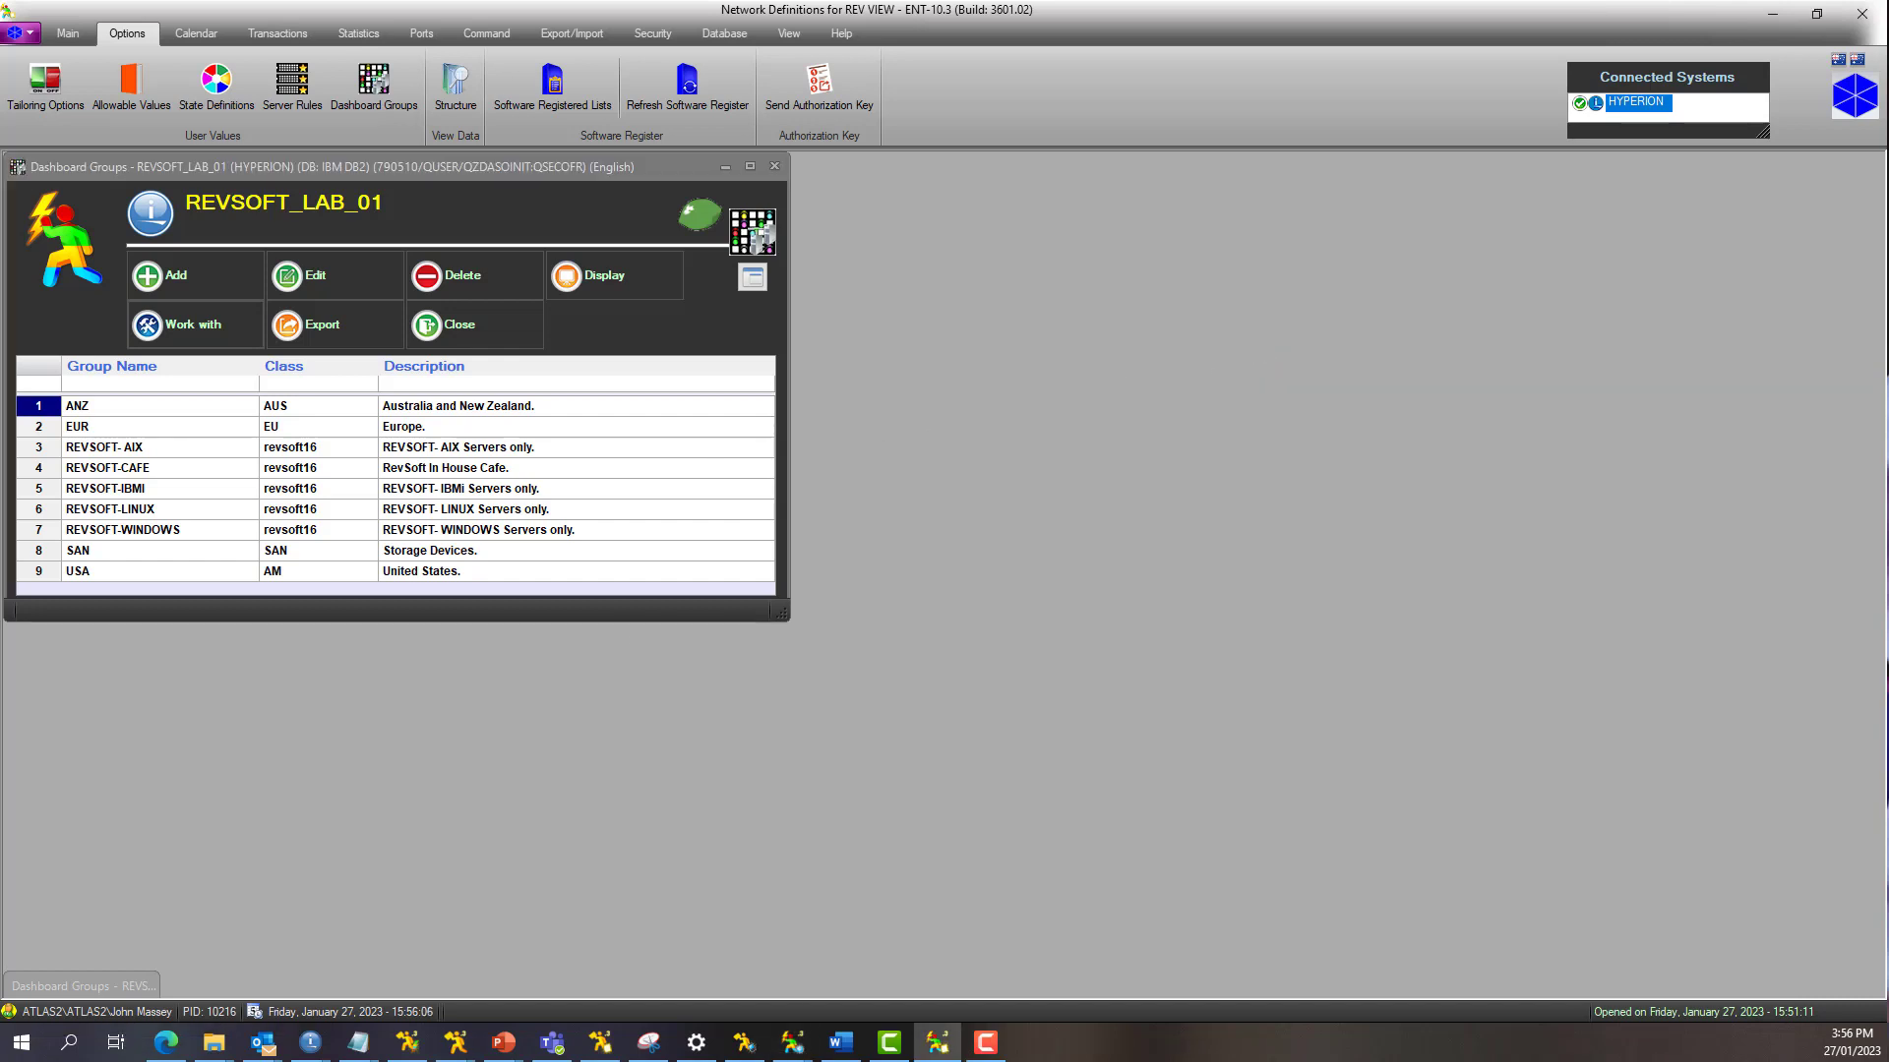